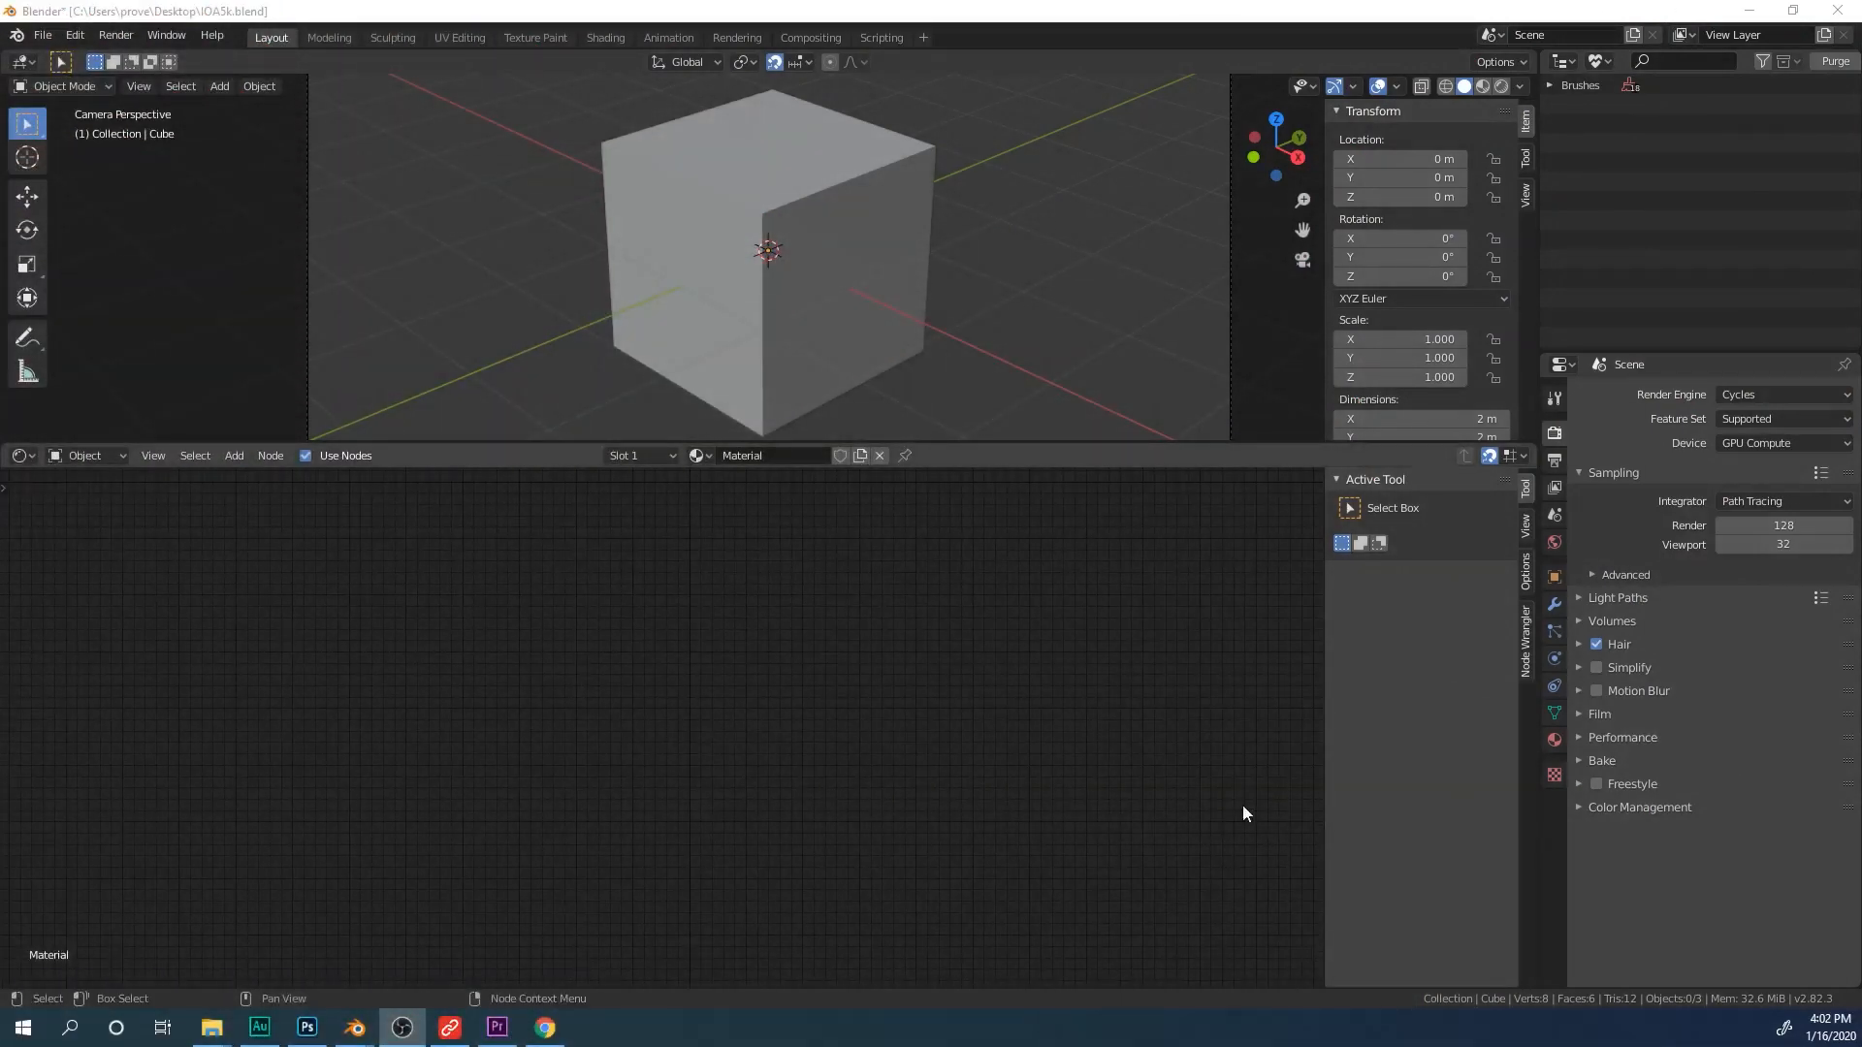
# Step: Add a Noise Texture node to the cube's empty material node tree
pyautogui.click(822, 677)
pyautogui.hotkey('shift', 'a')
pyautogui.click(822, 677)
pyautogui.write('noise')
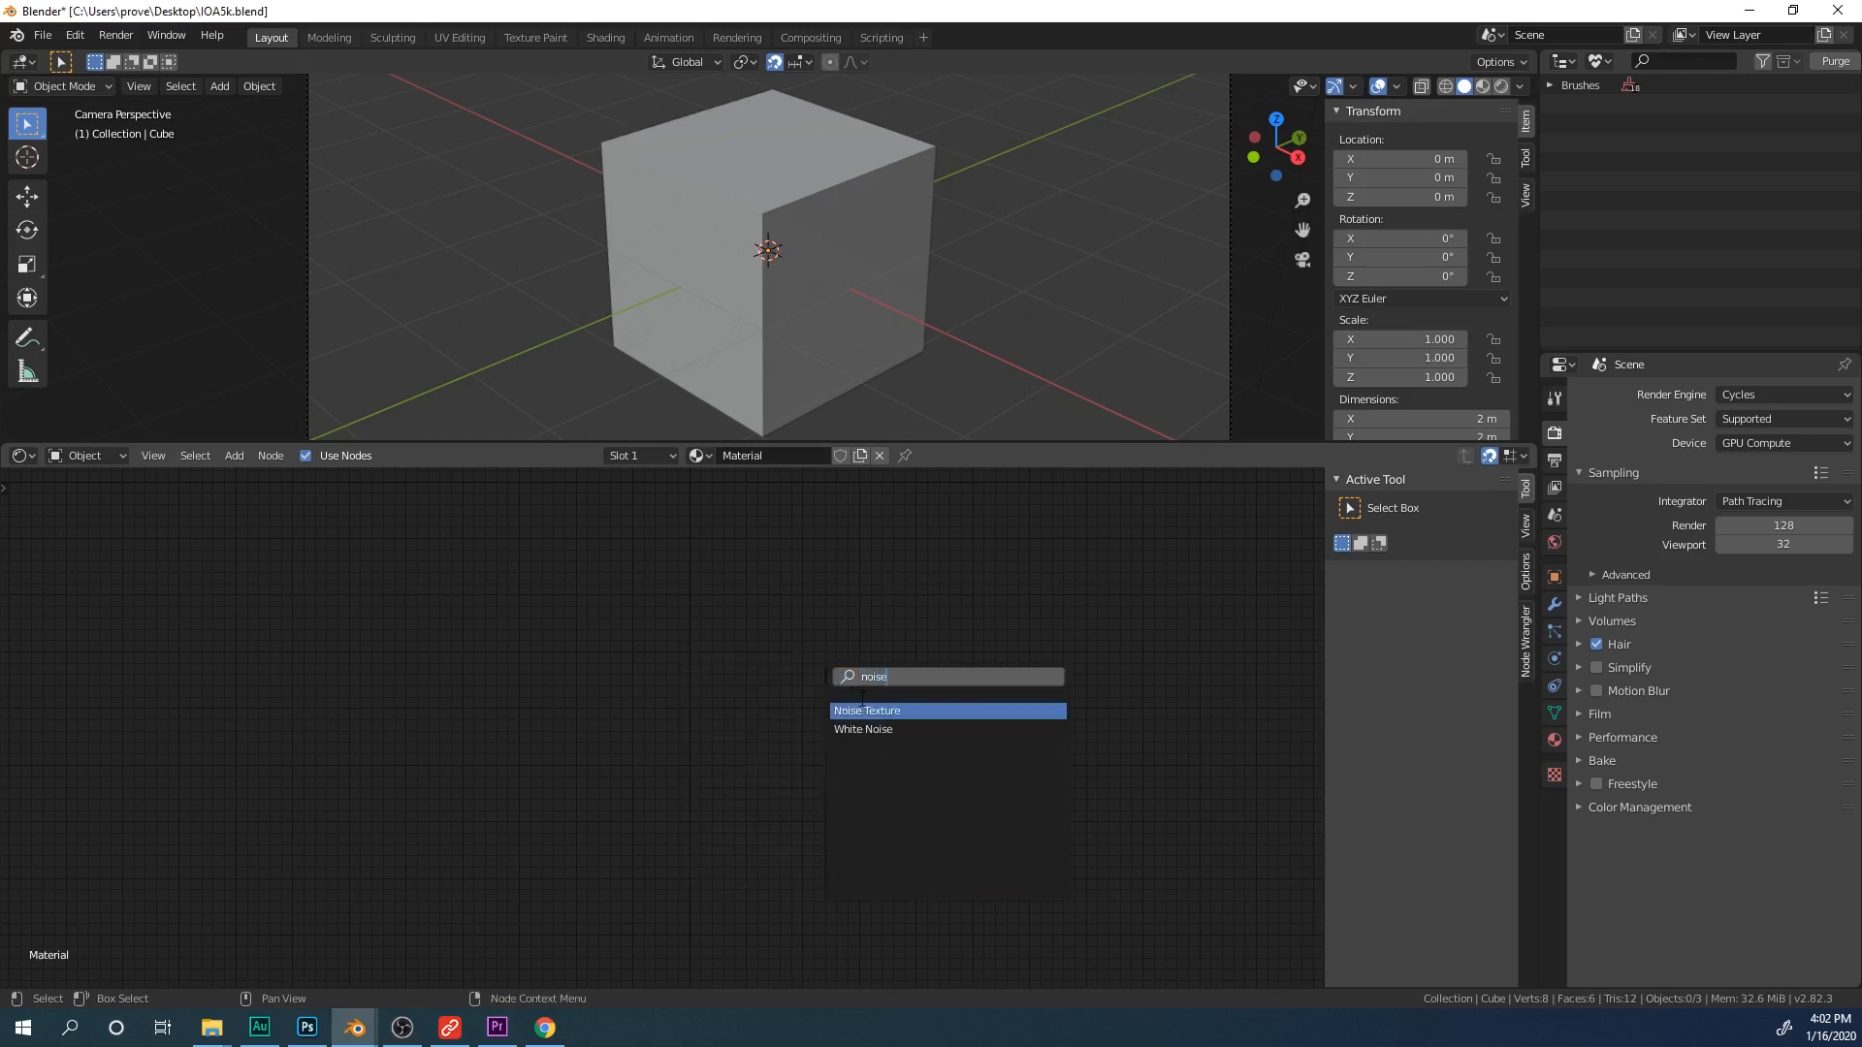
pyautogui.press('Return')
pyautogui.click(875, 702)
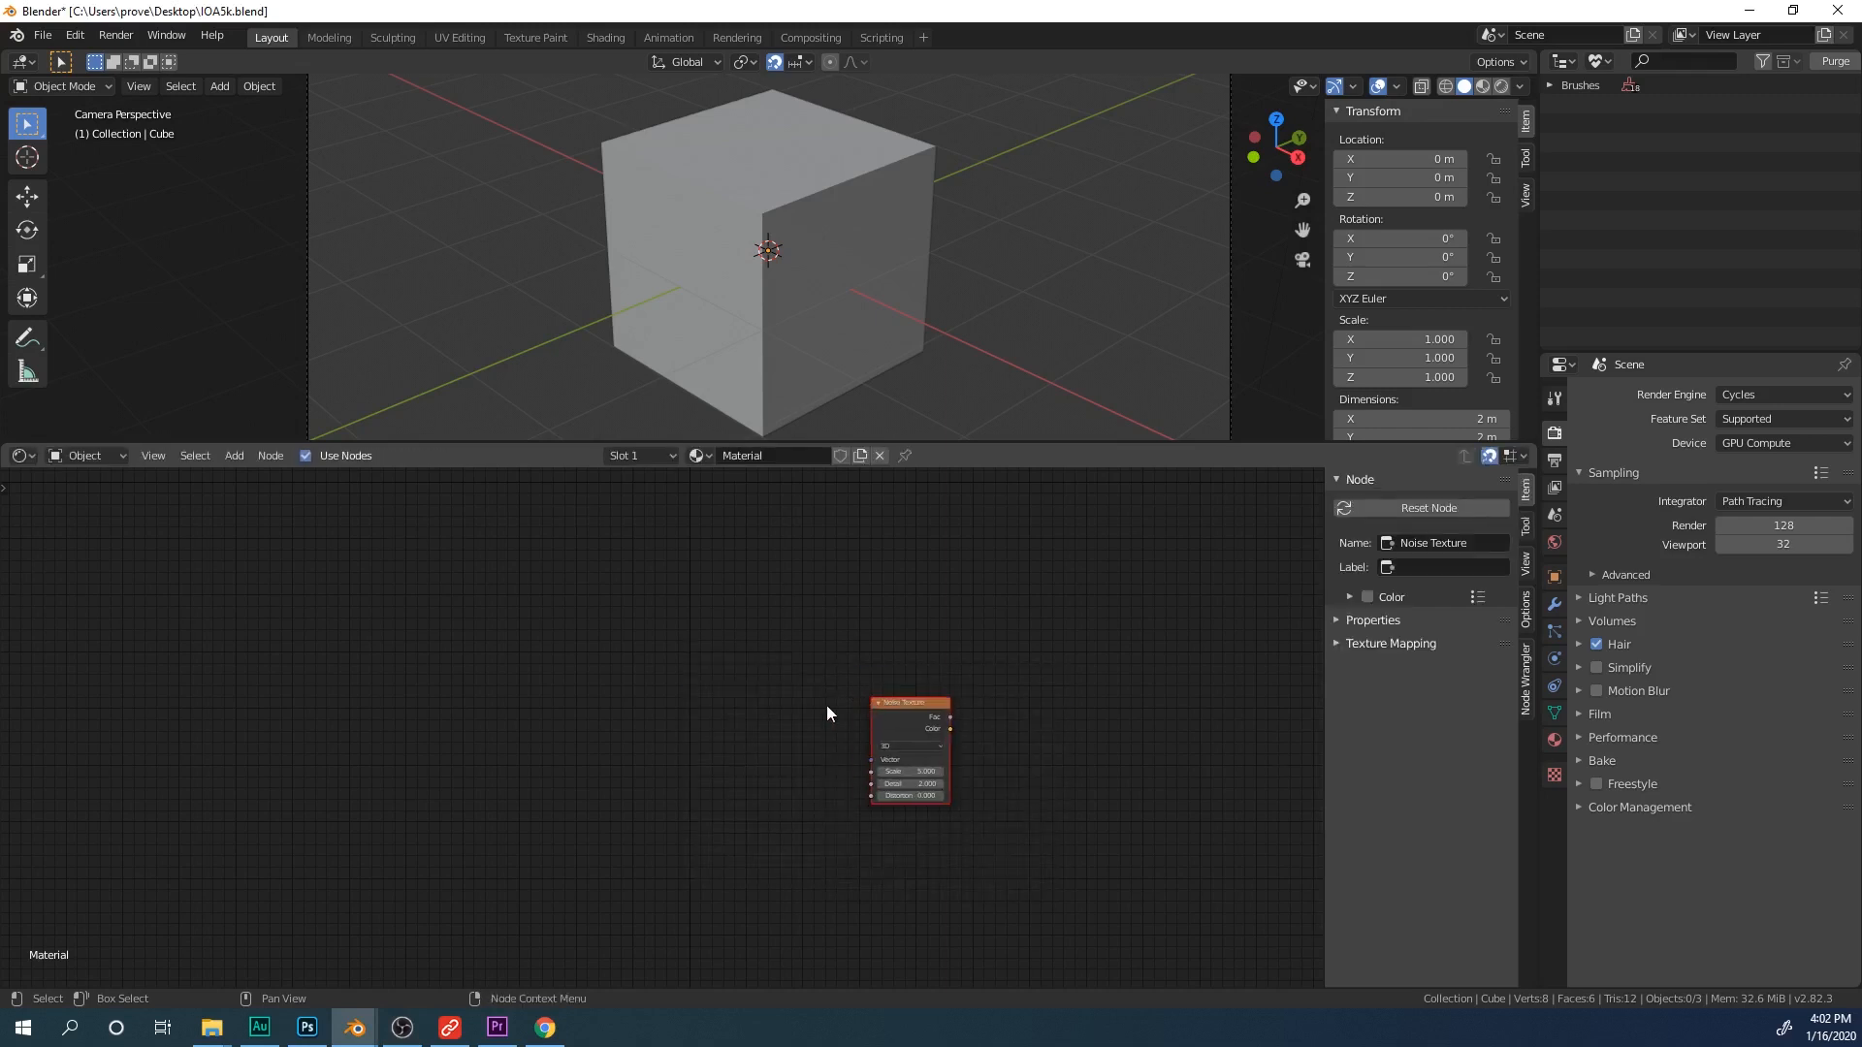
# Step: Add a Texture Coordinate node before the Noise Texture and connect its Object output to the noise's Vector input
pyautogui.scroll(5, 800, 697)
pyautogui.hotkey('shift', 'a')
pyautogui.click(771, 687)
pyautogui.write('tex')
pyautogui.press('Return')
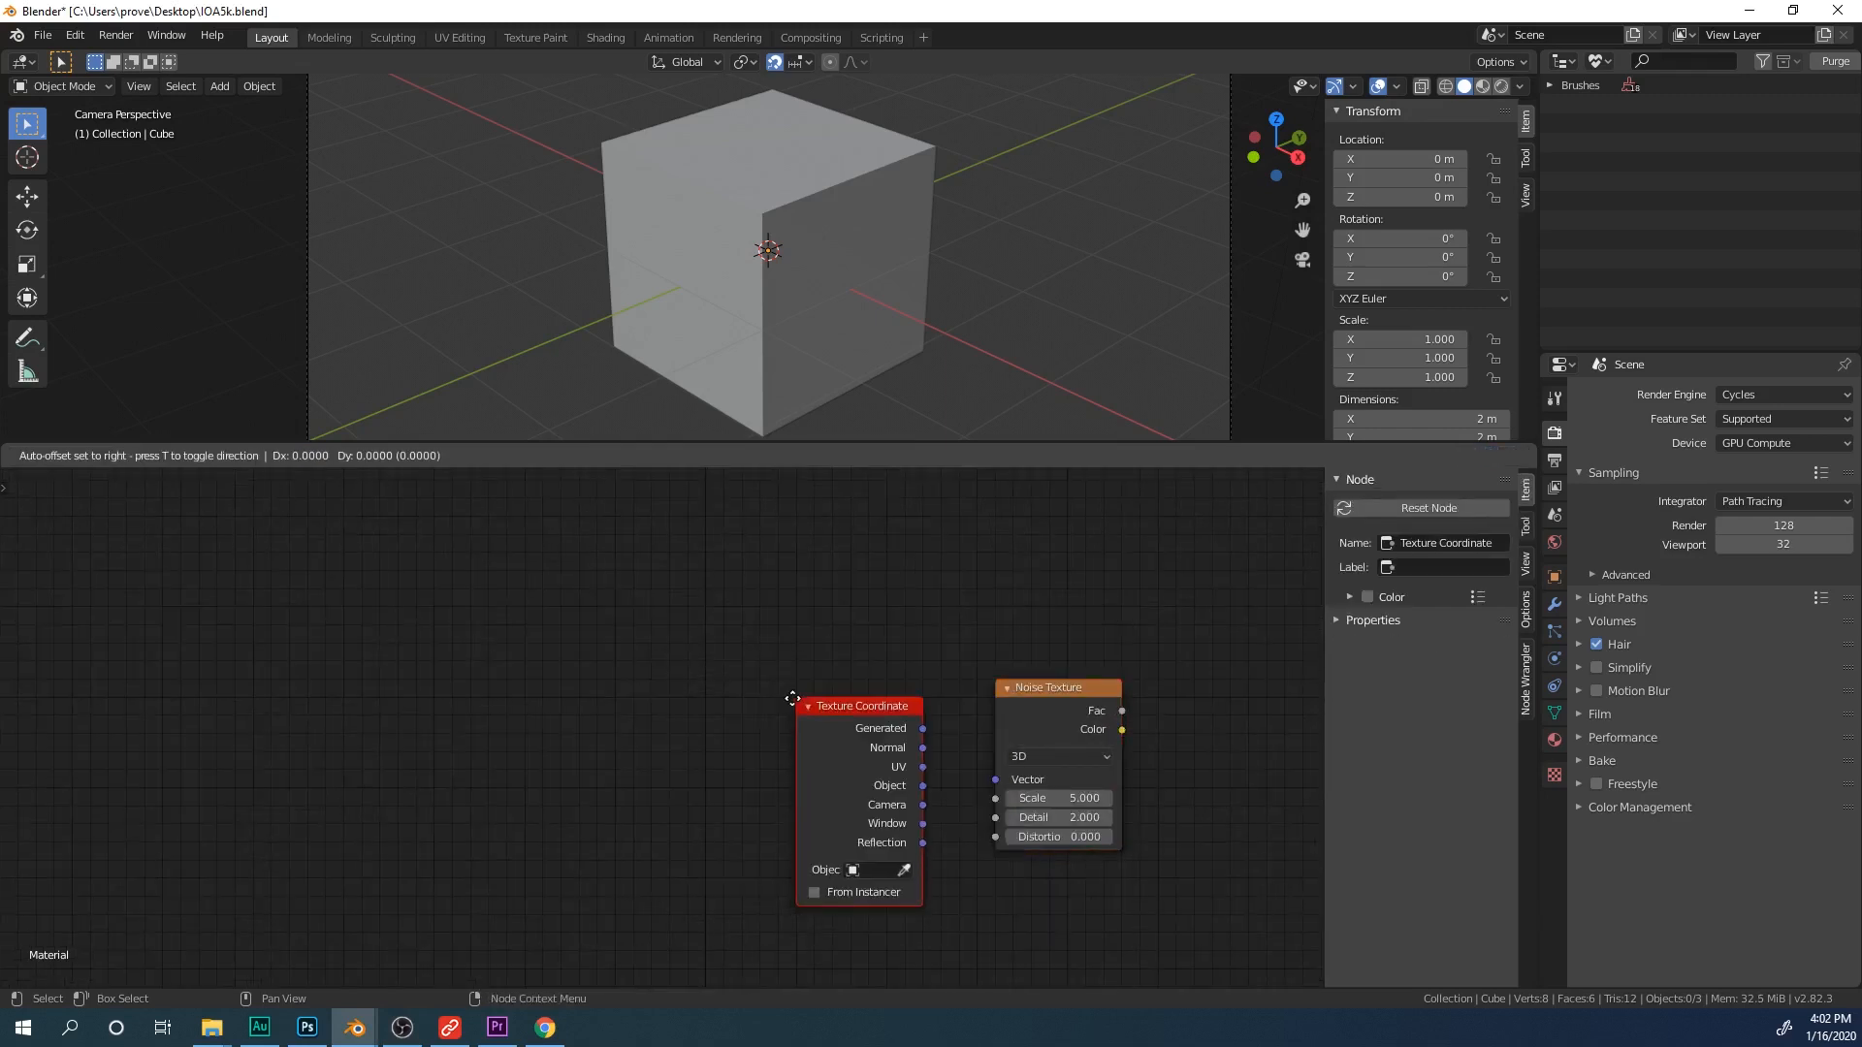
pyautogui.click(807, 761)
pyautogui.moveTo(831, 769); pyautogui.dragTo(995, 778)
# Step: Preview the Noise Texture through an emission viewer on the cube with rendered viewport shading
pyautogui.keyDown('ctrl'); pyautogui.keyDown('shift'); pyautogui.click(1044, 708); pyautogui.keyUp('shift'); pyautogui.keyUp('ctrl')
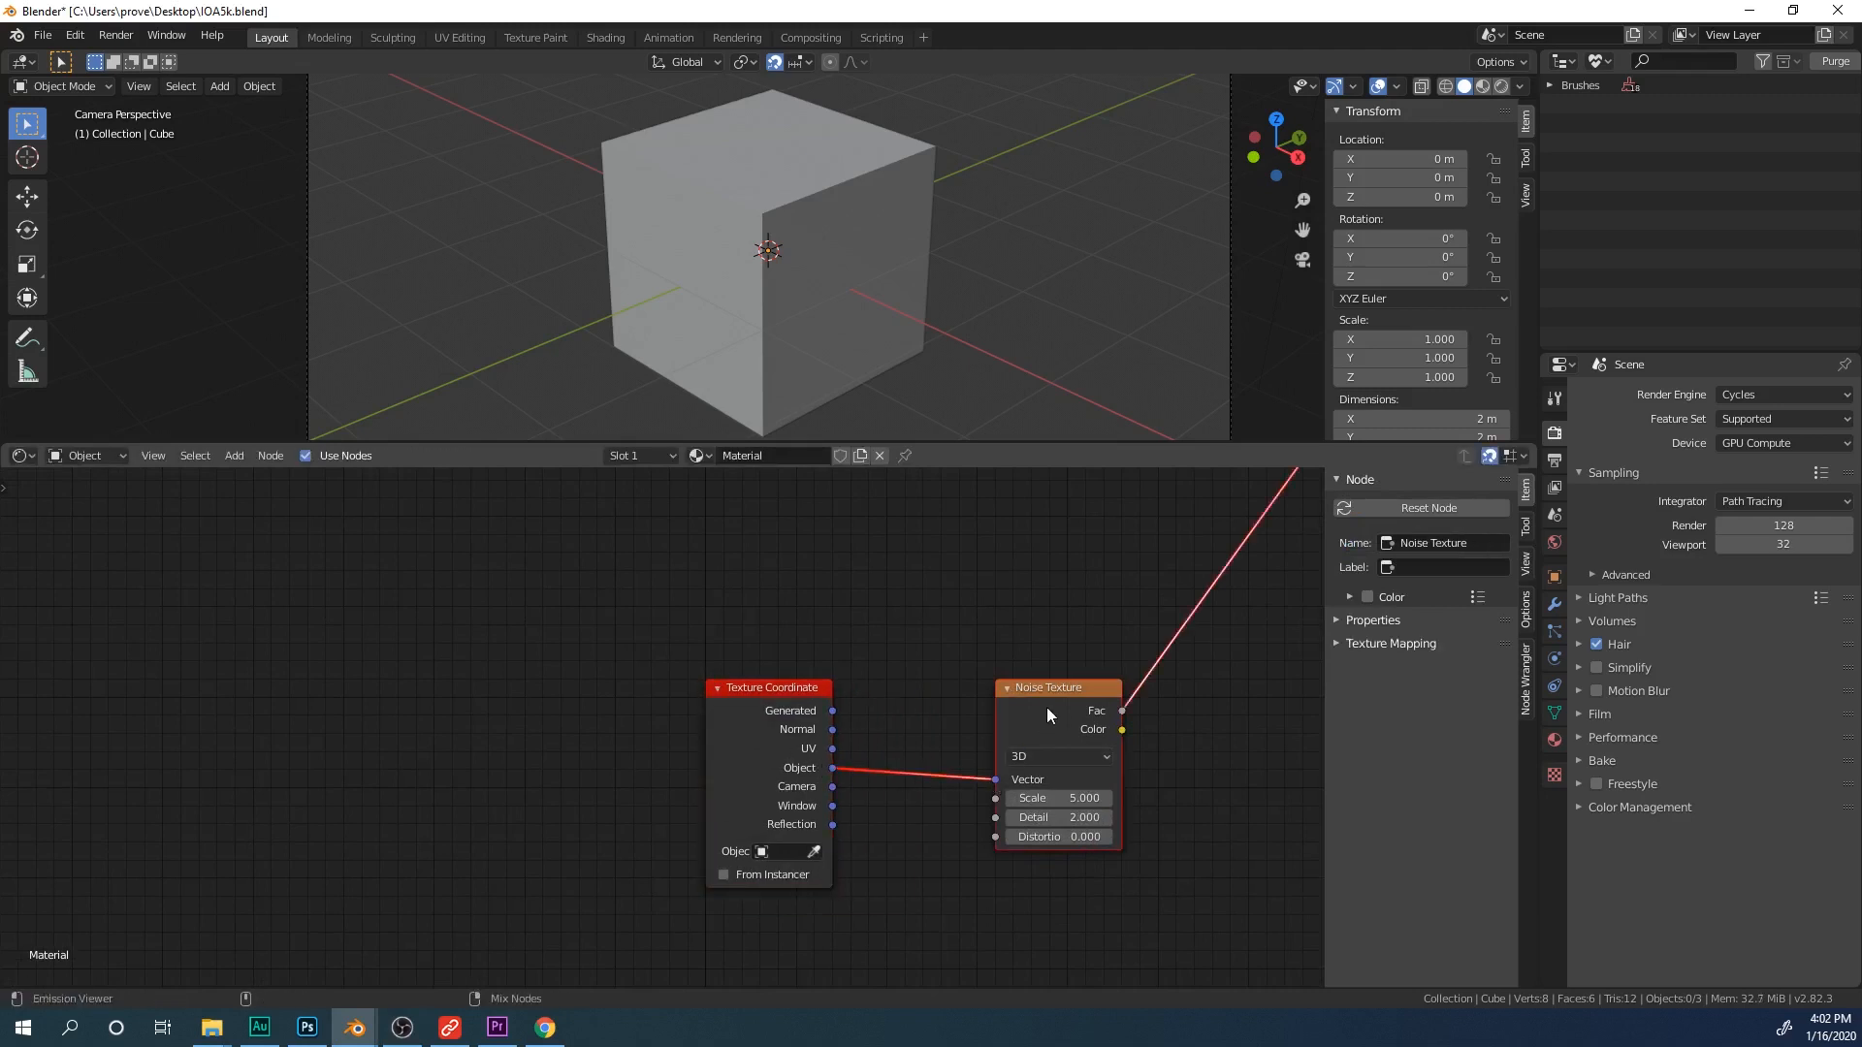
pyautogui.click(1501, 85)
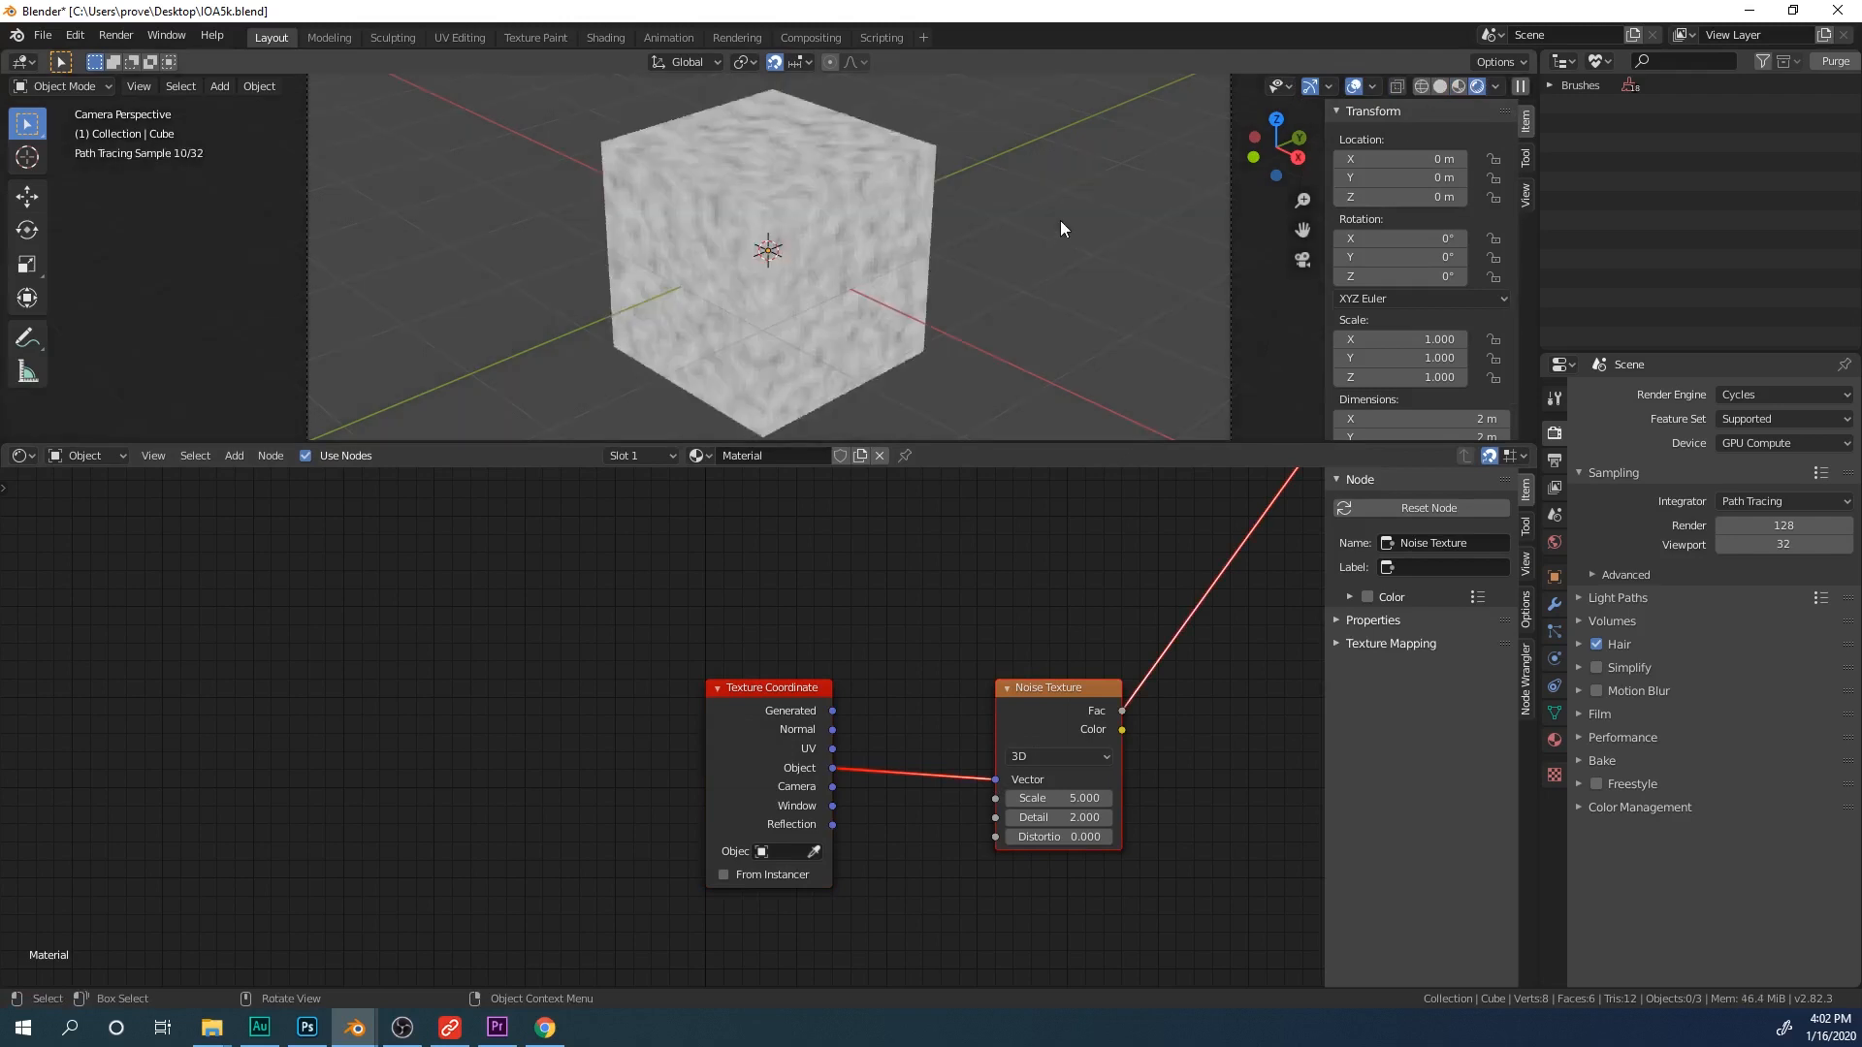
pyautogui.moveTo(824, 177); pyautogui.dragTo(921, 122, button='middle')
pyautogui.scroll(1, 767, 215)
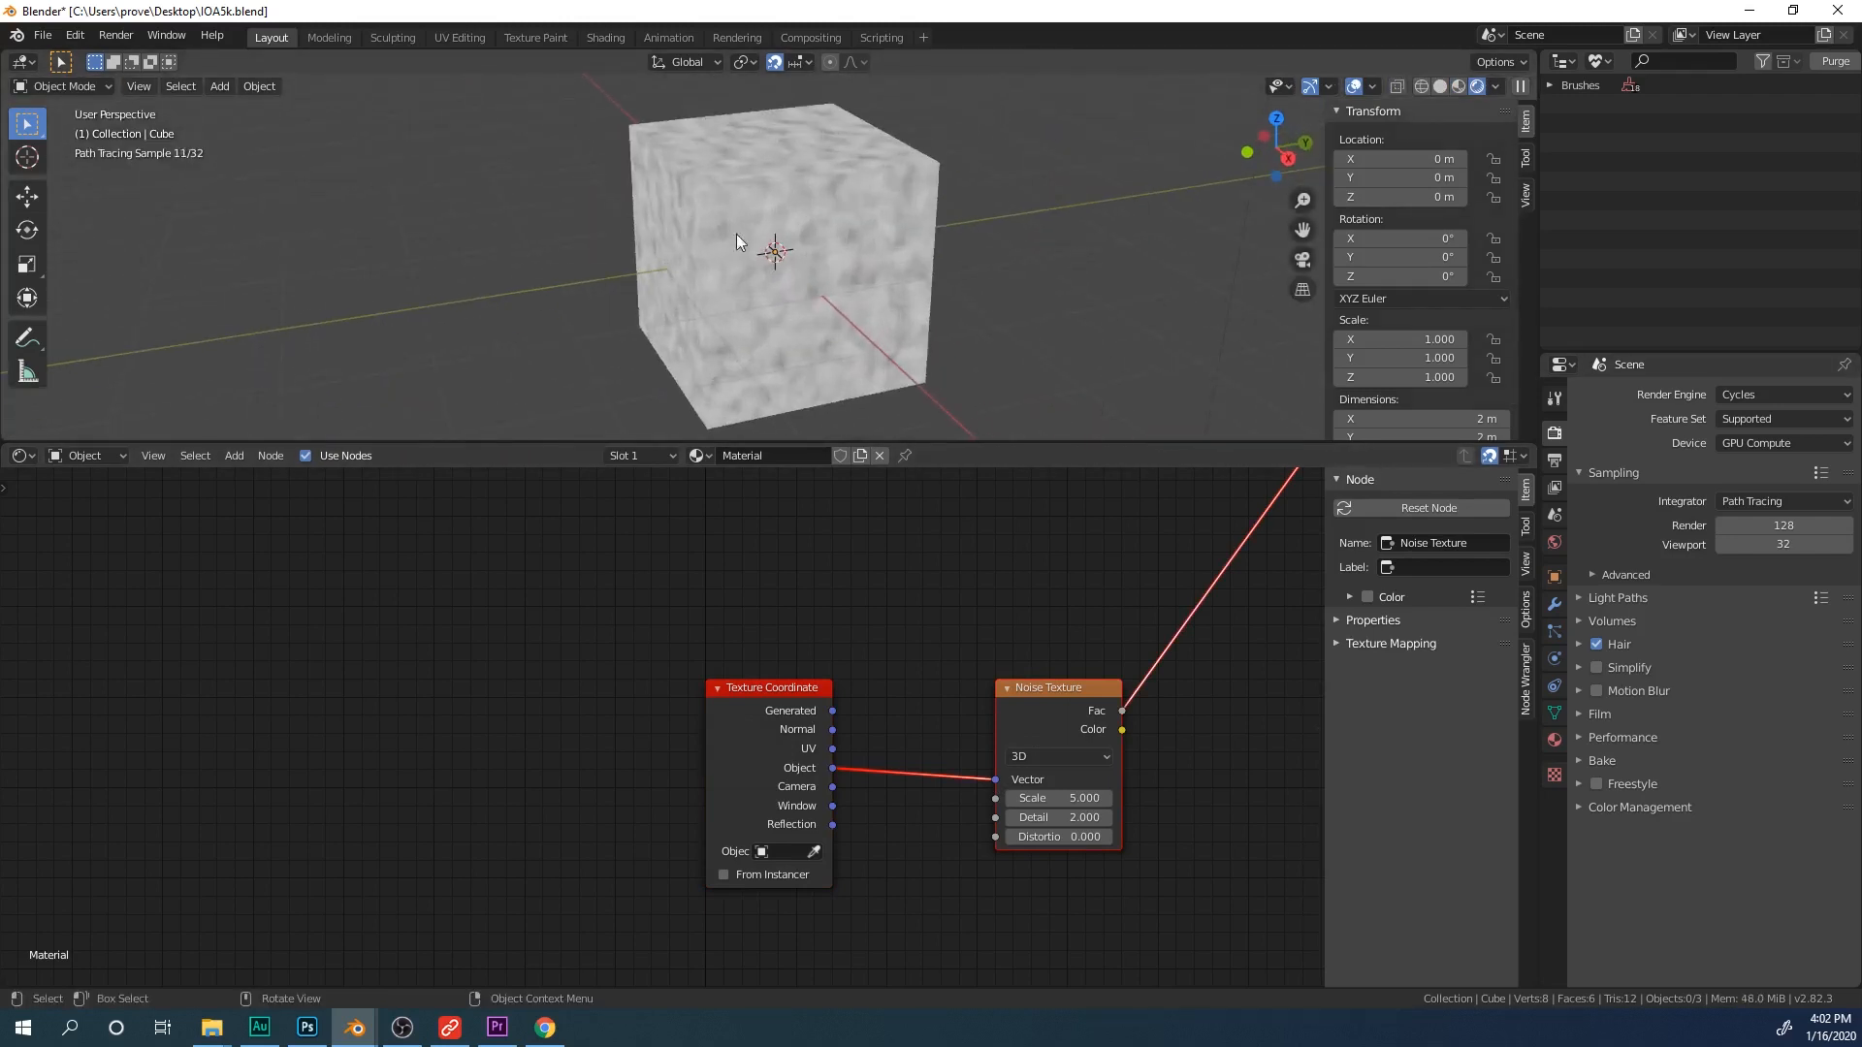
pyautogui.moveTo(880, 206); pyautogui.dragTo(908, 160, button='middle')
# Step: Make room after the Texture Coordinate node and add a Bender_Texture group node before the Noise Texture
pyautogui.moveTo(753, 720); pyautogui.dragTo(552, 719)
pyautogui.hotkey('shift', 'a')
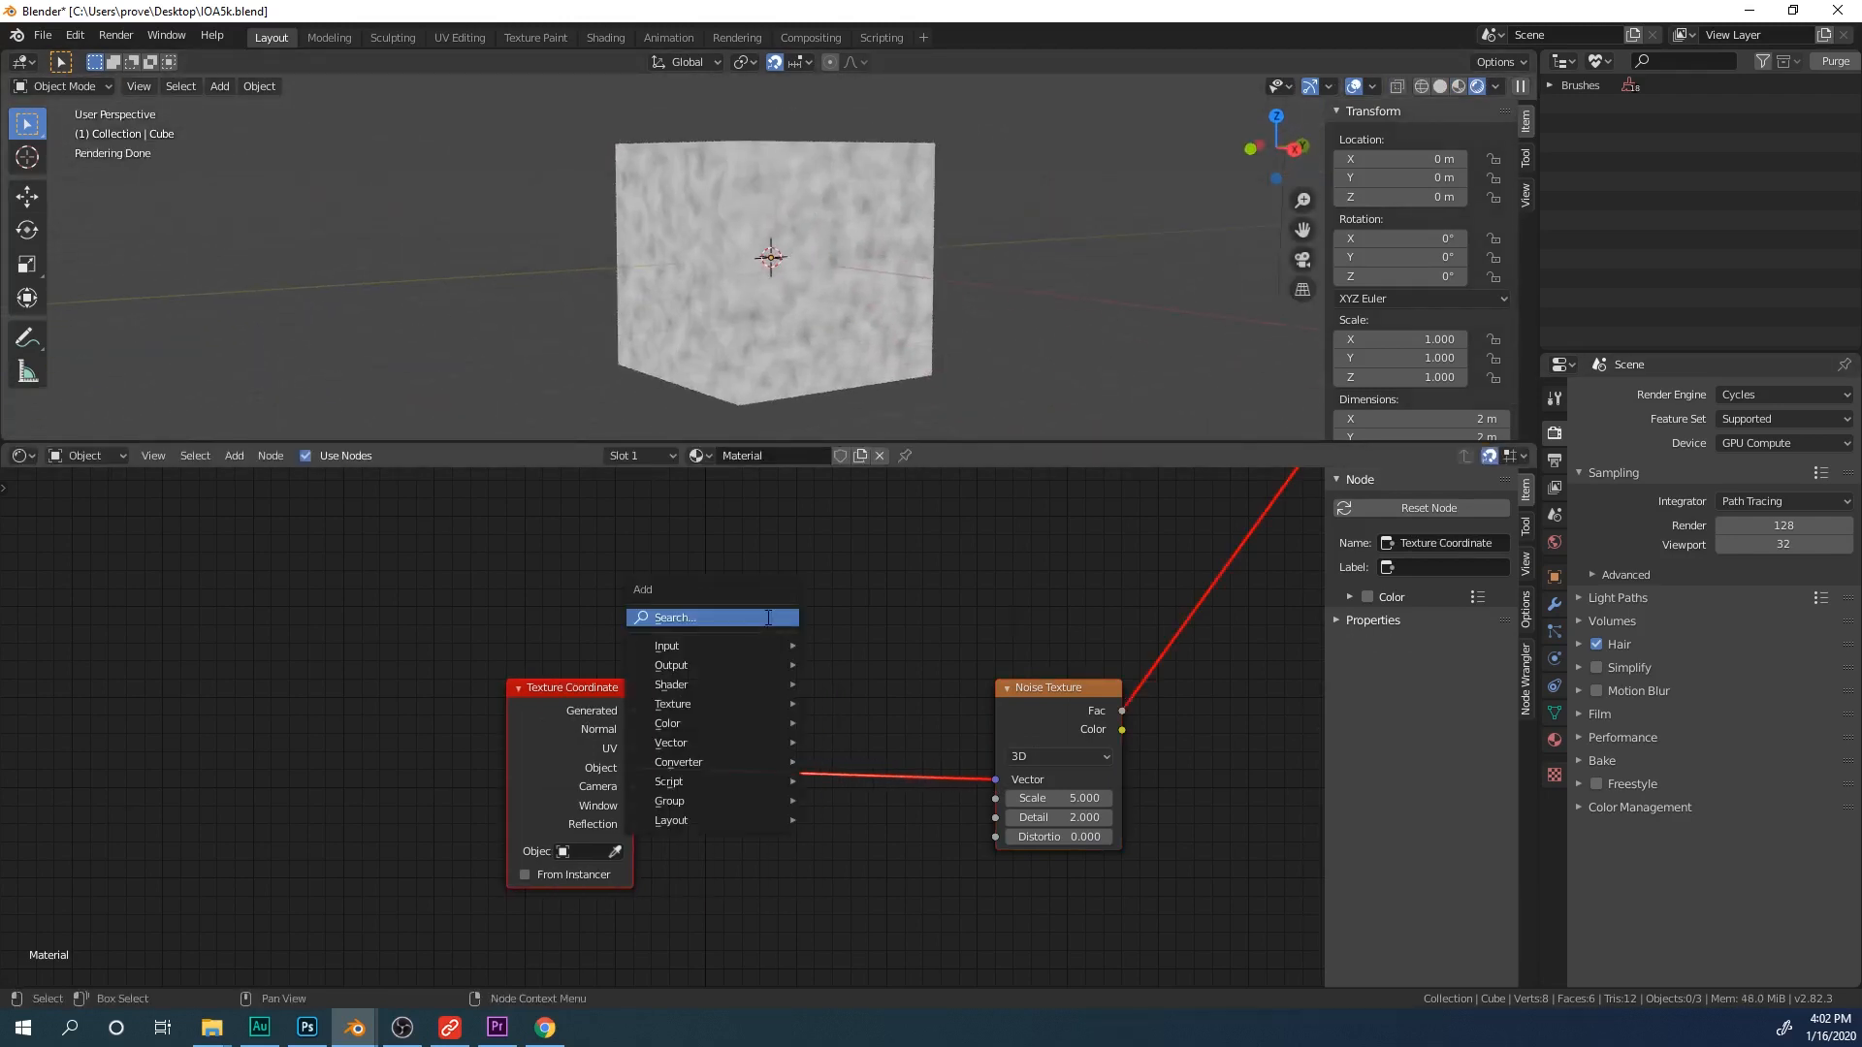
pyautogui.click(768, 617)
pyautogui.write('bender')
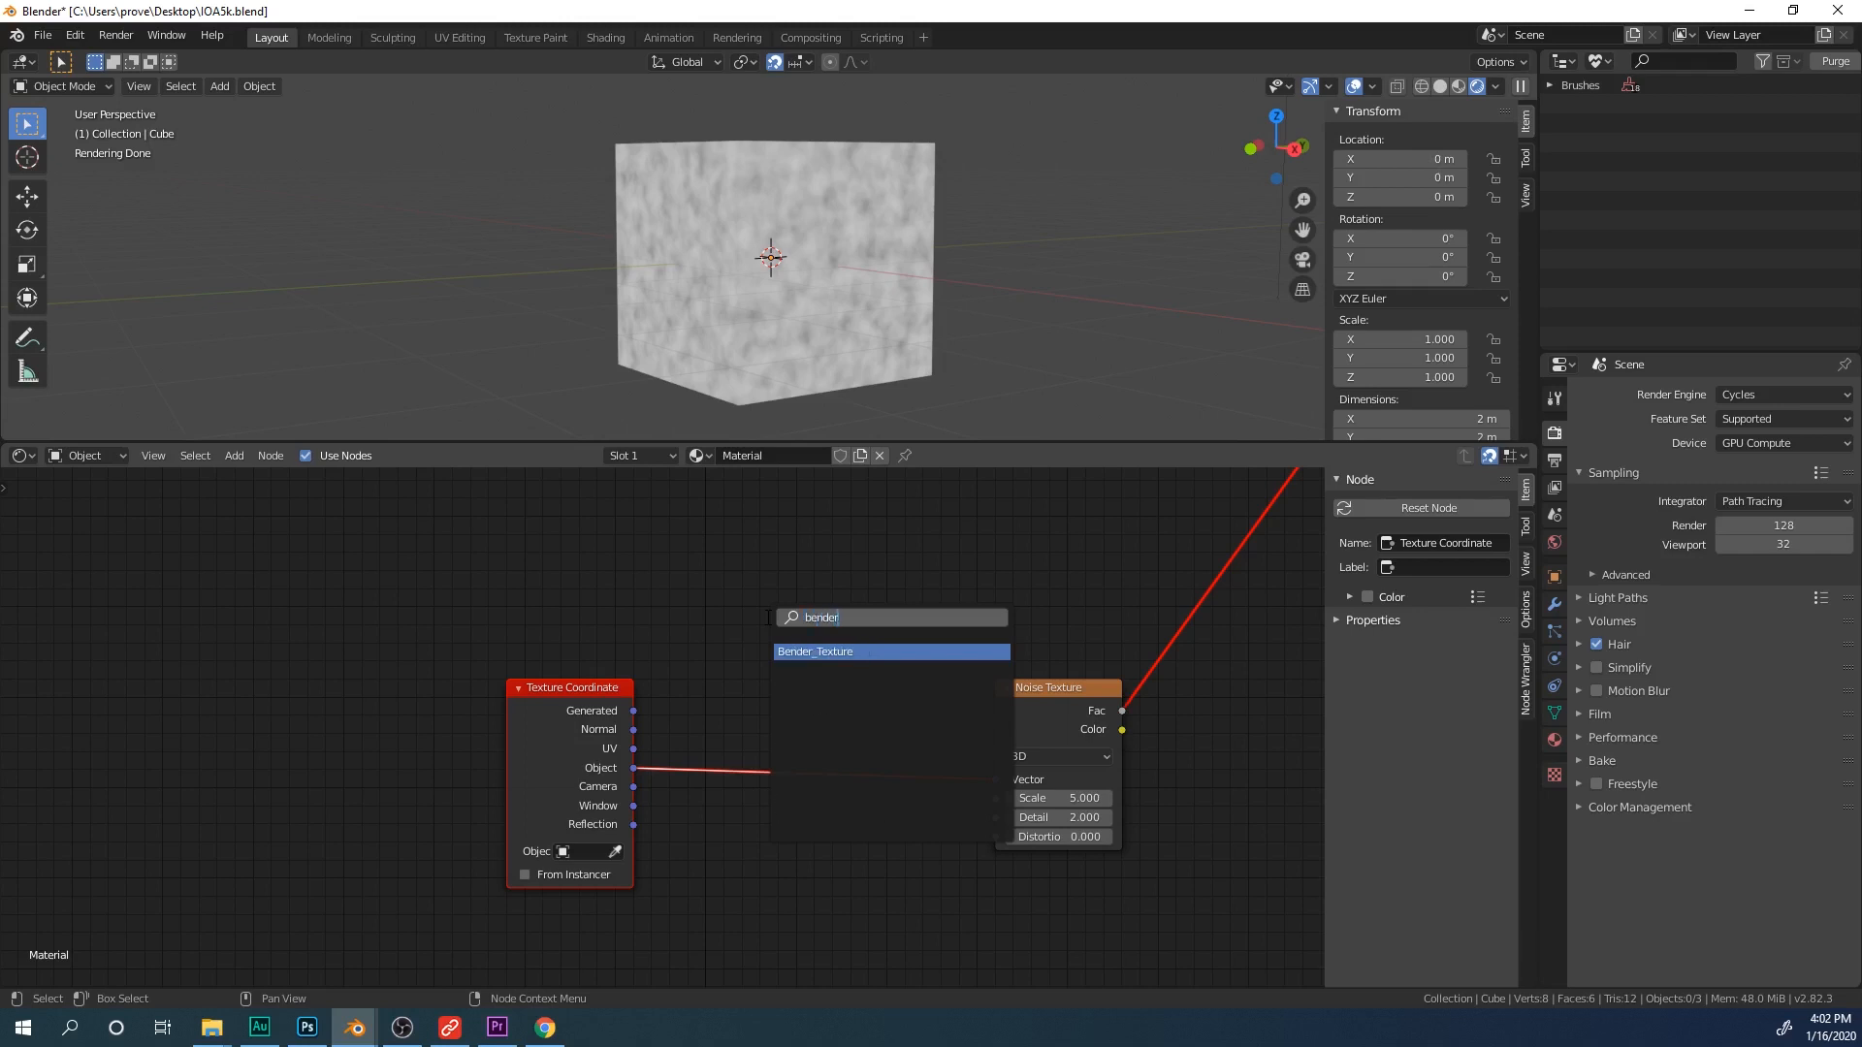
pyautogui.press('Return')
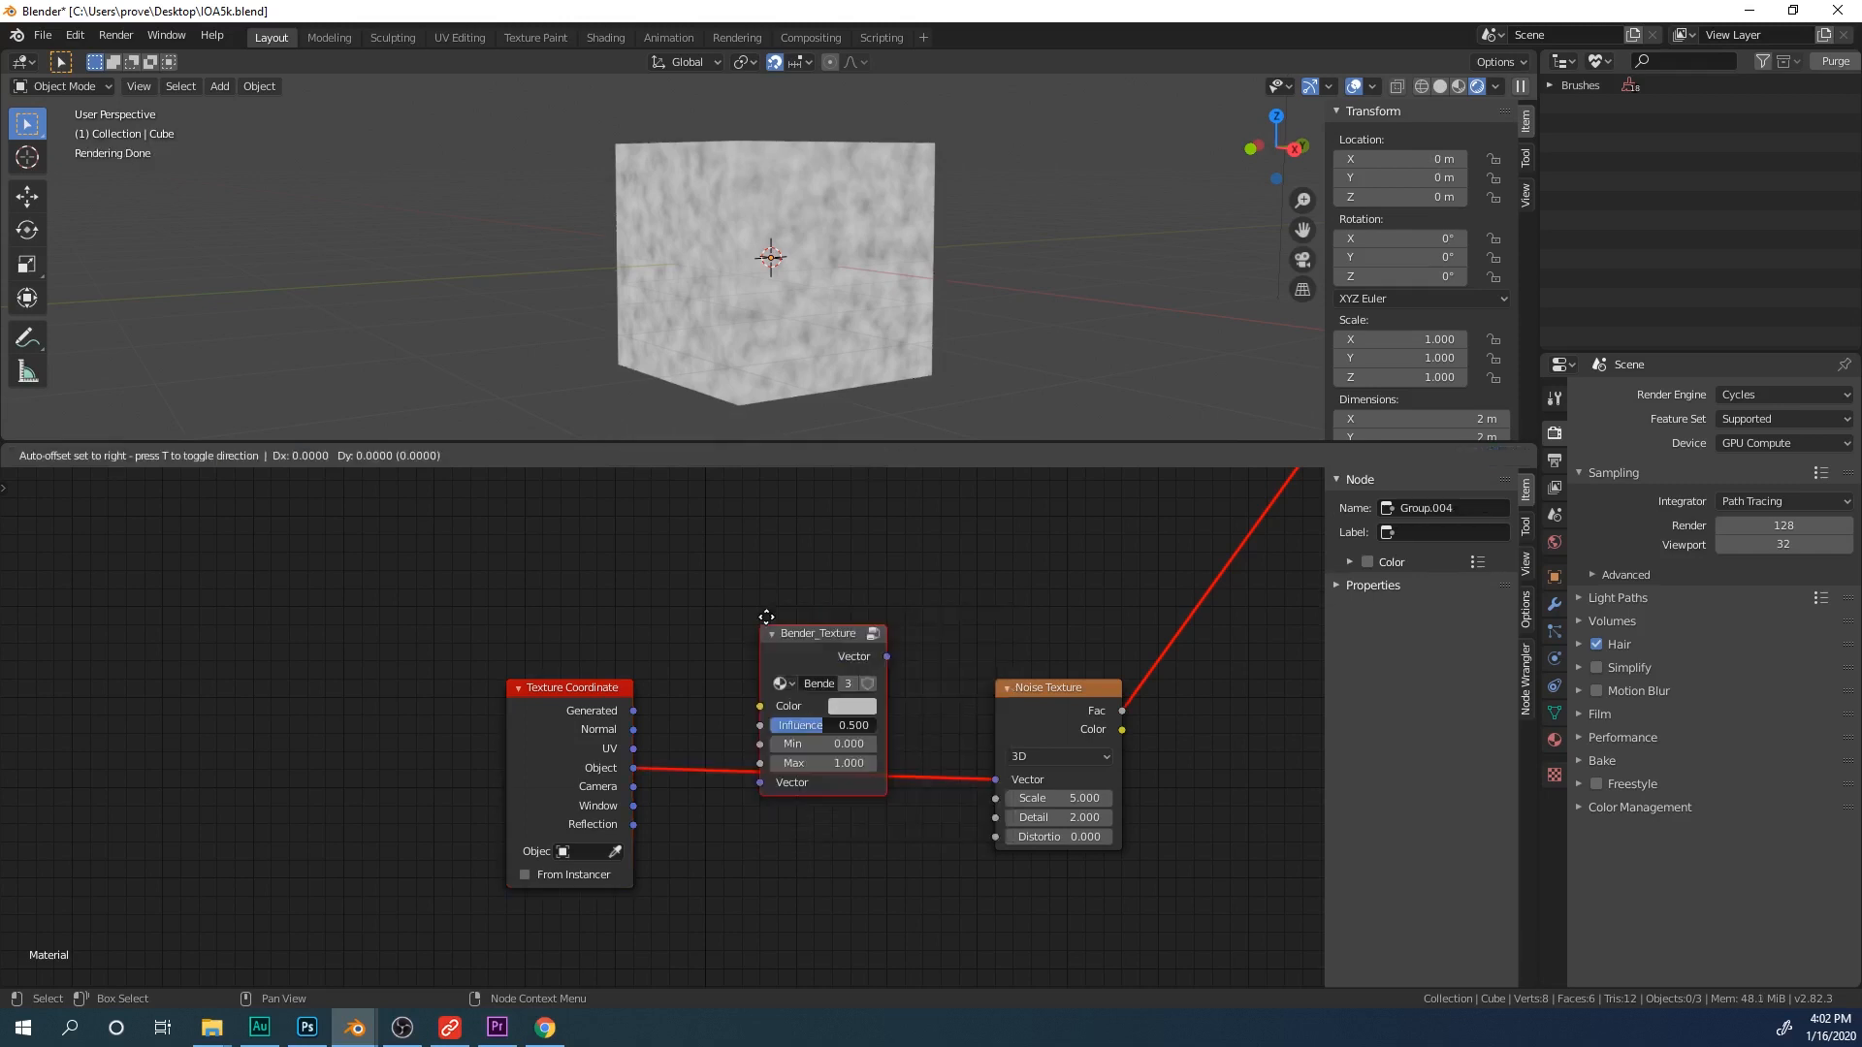
pyautogui.click(785, 581)
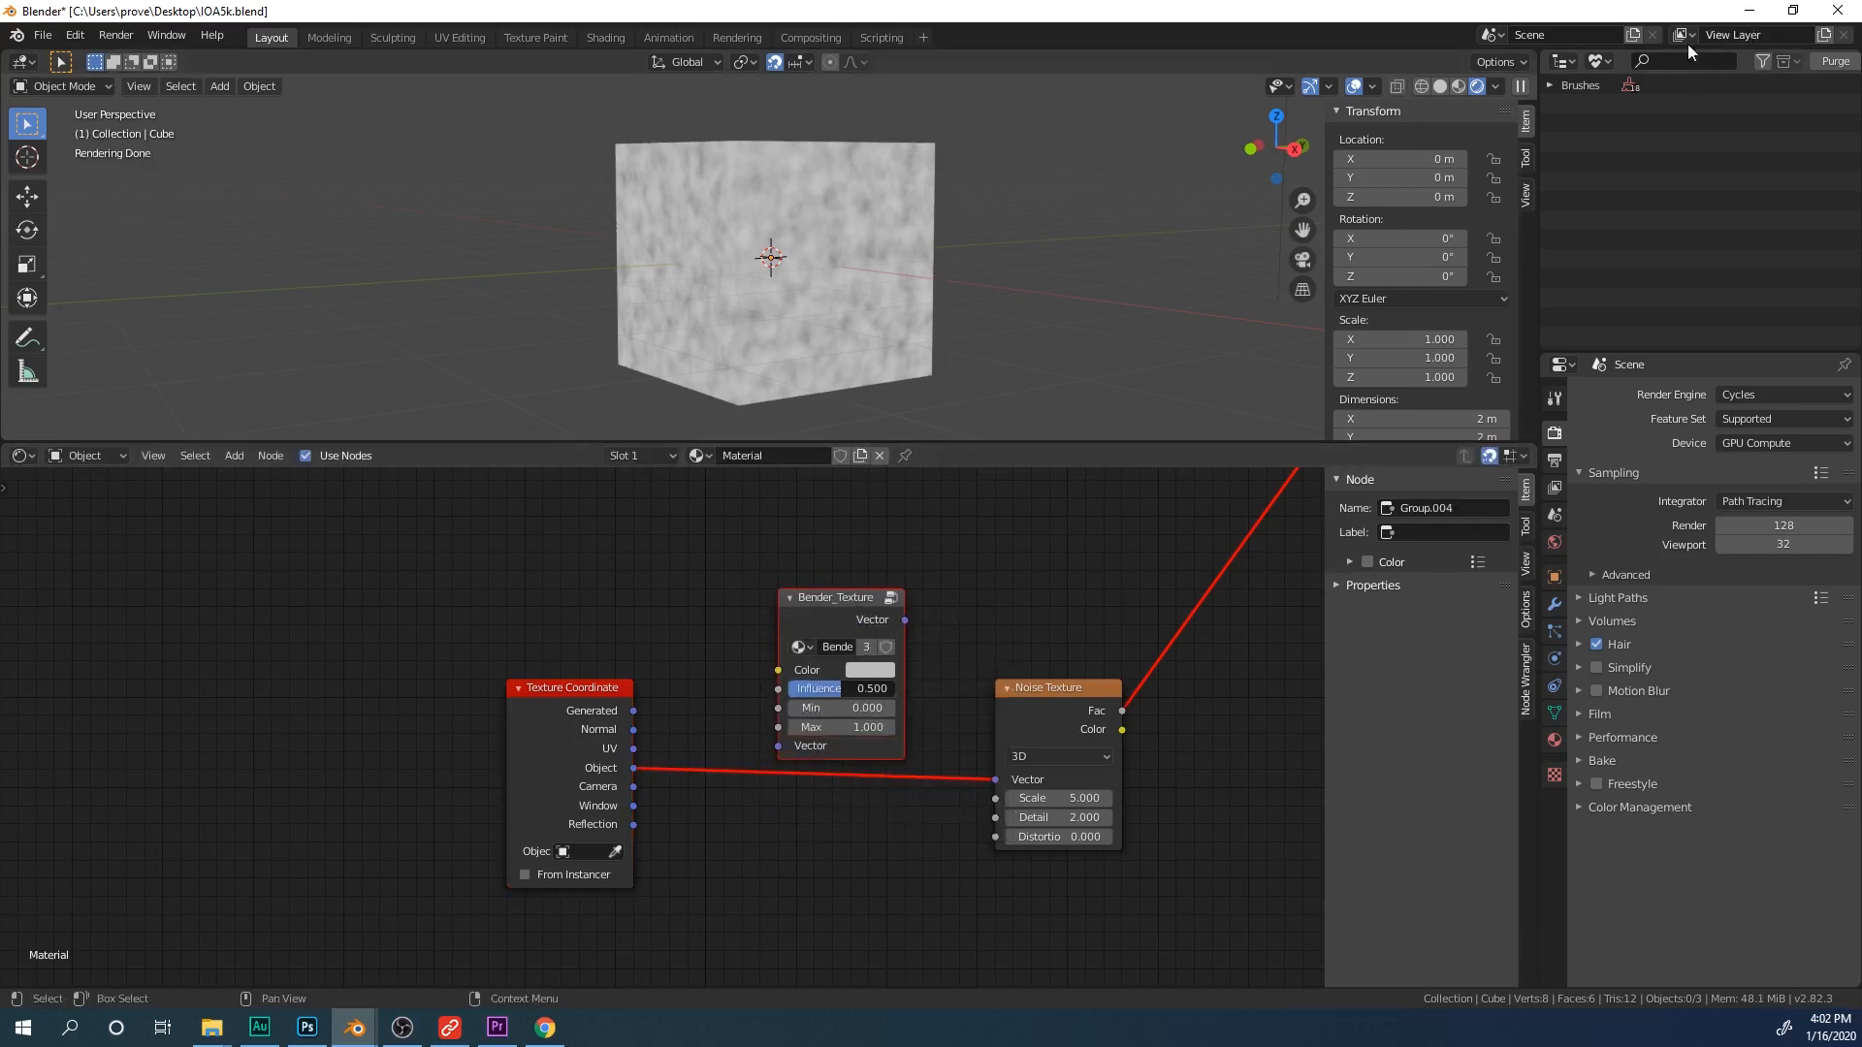
# Step: Route the Object coordinates through Bender_Texture's Vector input and its Vector output into the Noise Texture
pyautogui.moveTo(846, 601); pyautogui.dragTo(841, 582)
pyautogui.moveTo(632, 771); pyautogui.dragTo(778, 727)
pyautogui.moveTo(903, 604); pyautogui.dragTo(861, 674)
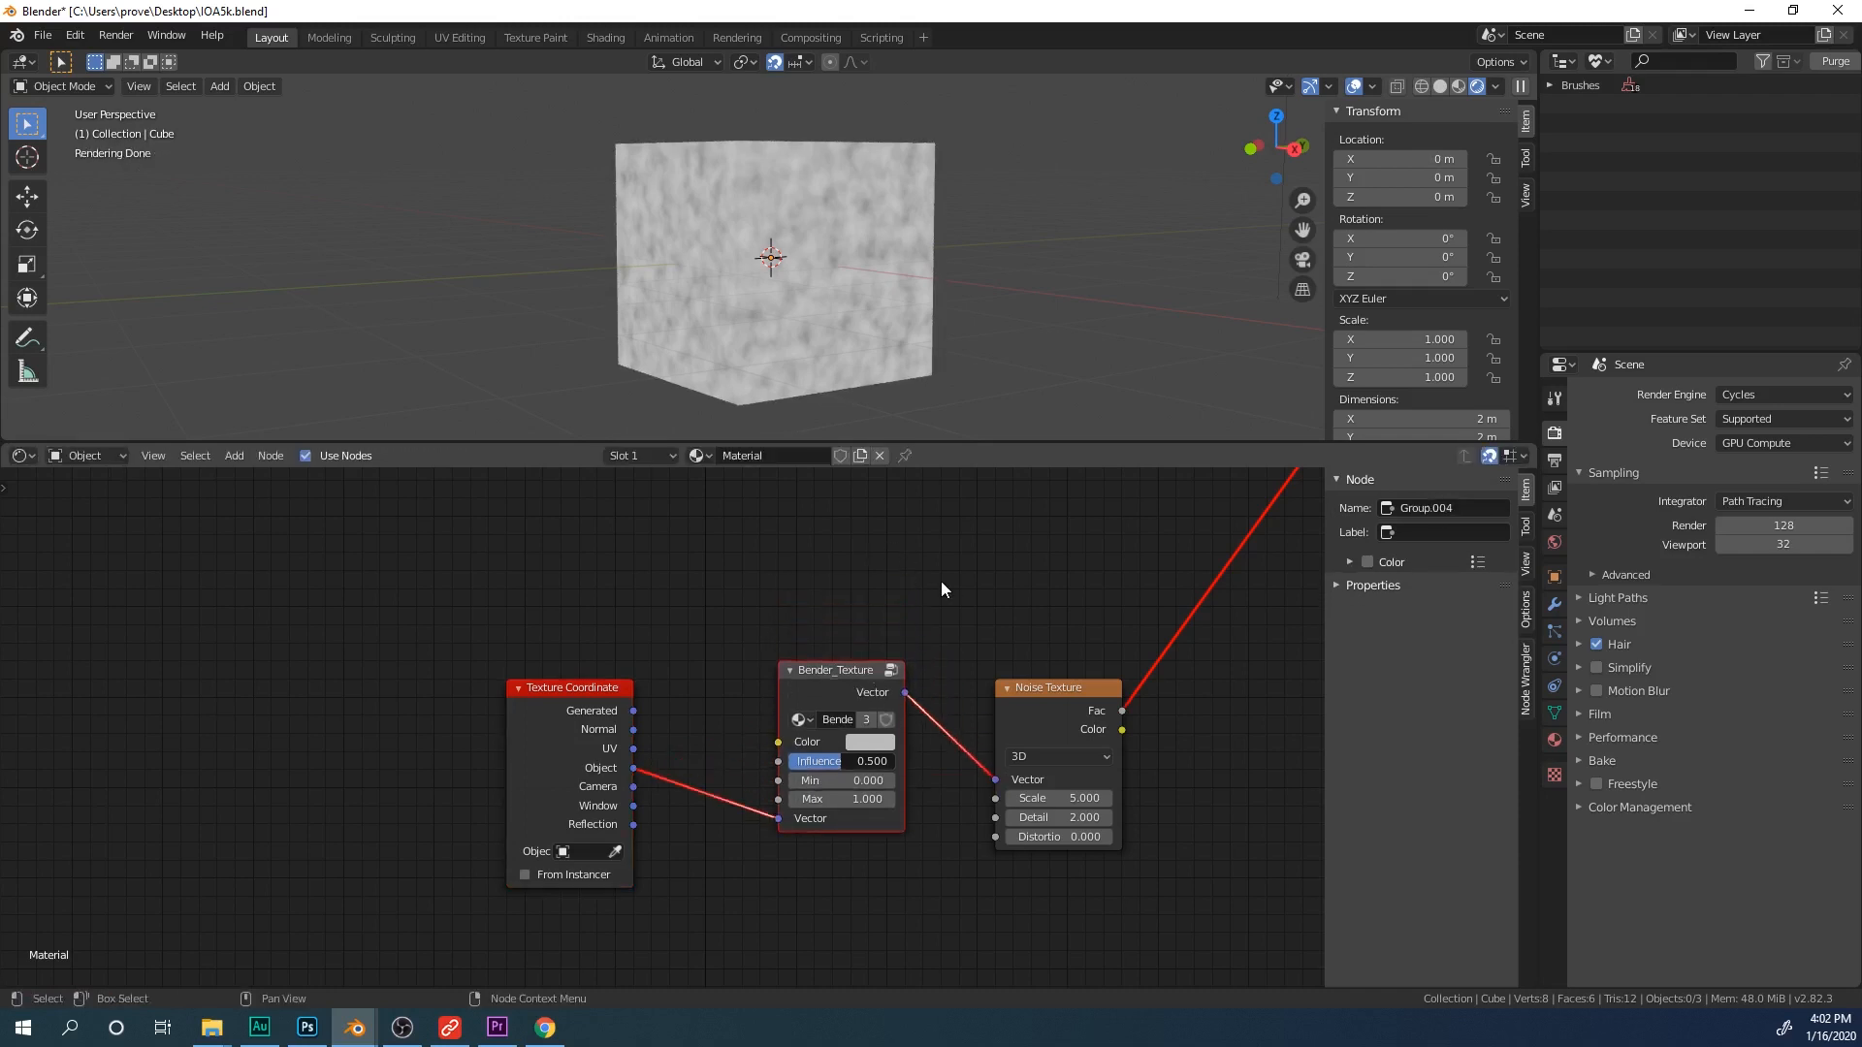
# Step: Duplicate the Noise Texture, place the copy above Bender_Texture, and feed its Vector input from the Object coordinates
pyautogui.scroll(2, 920, 626)
pyautogui.moveTo(596, 710); pyautogui.dragTo(439, 732)
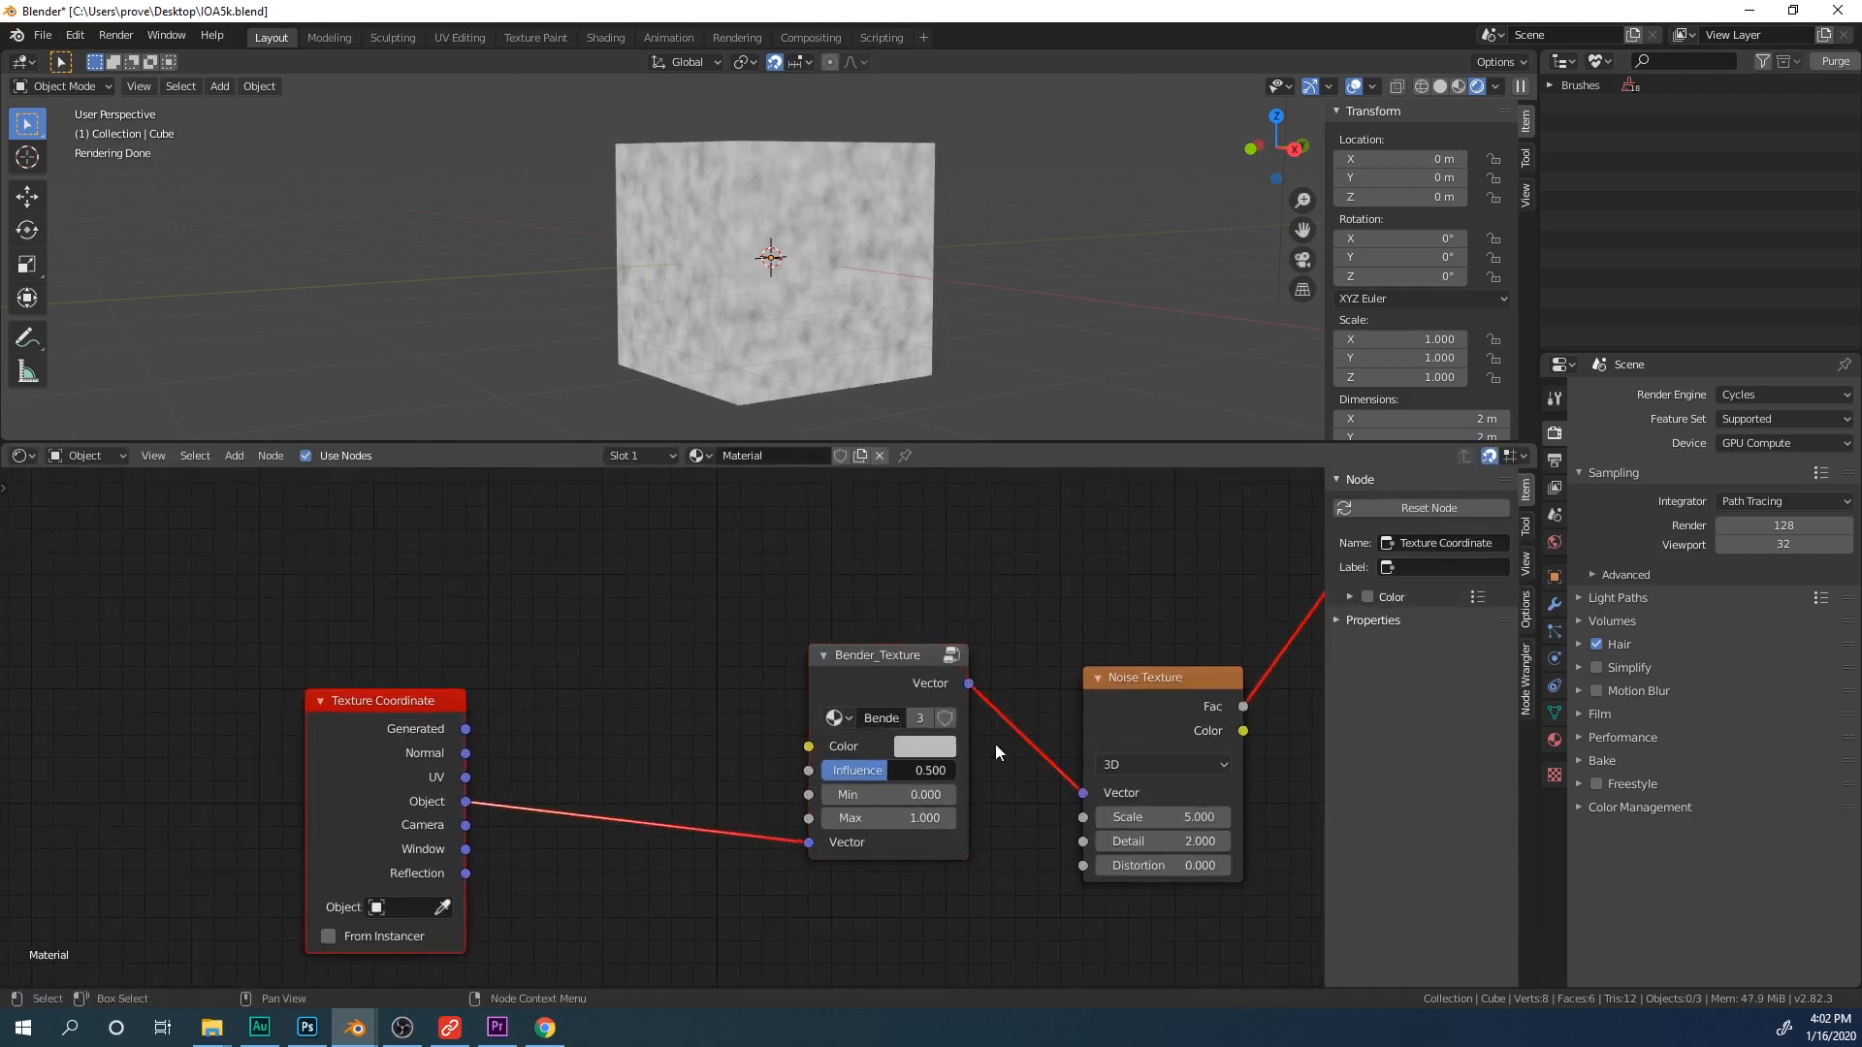
pyautogui.click(1161, 716)
pyautogui.hotkey('shift', 'd')
pyautogui.click(681, 579)
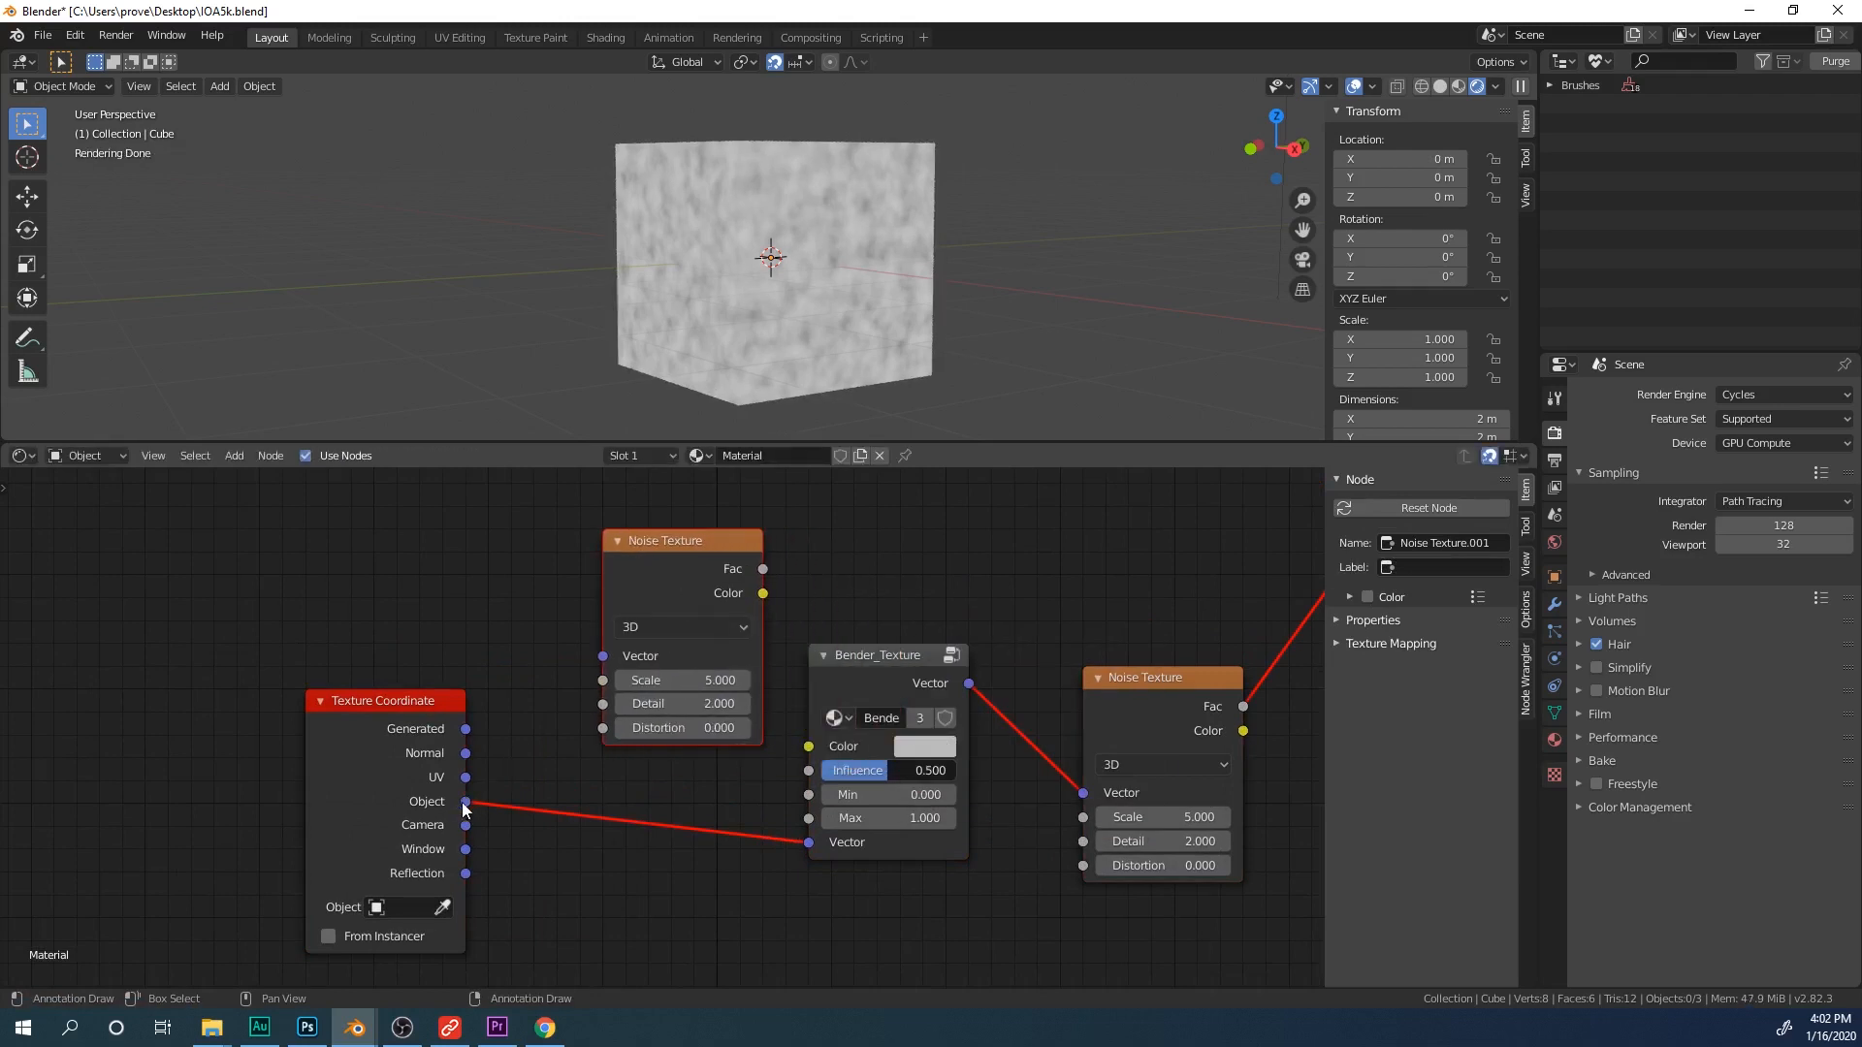
pyautogui.moveTo(464, 809); pyautogui.dragTo(475, 798)
pyautogui.moveTo(601, 662); pyautogui.dragTo(603, 657)
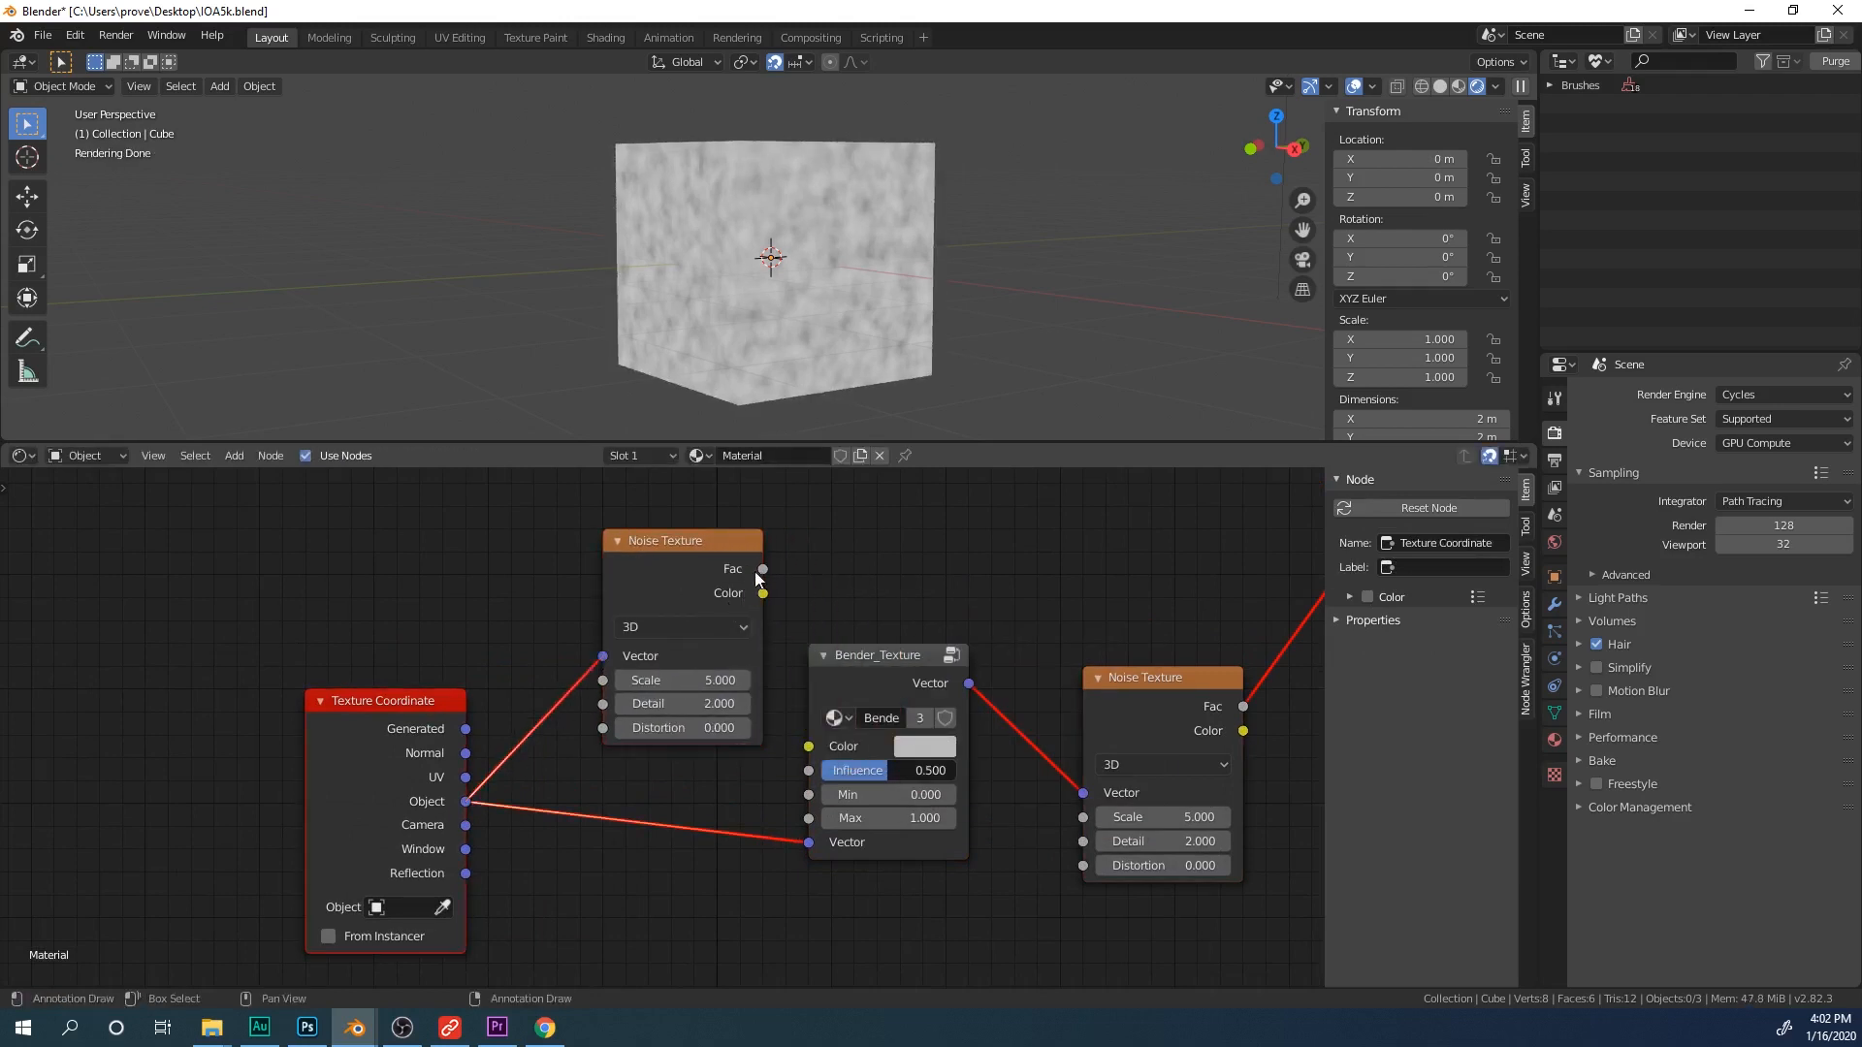
# Step: Connect the duplicated Noise Texture's Fac output to Bender_Texture's Color input
pyautogui.moveTo(764, 570); pyautogui.dragTo(764, 581)
pyautogui.moveTo(820, 724); pyautogui.dragTo(810, 745)
pyautogui.moveTo(865, 678); pyautogui.dragTo(865, 654)
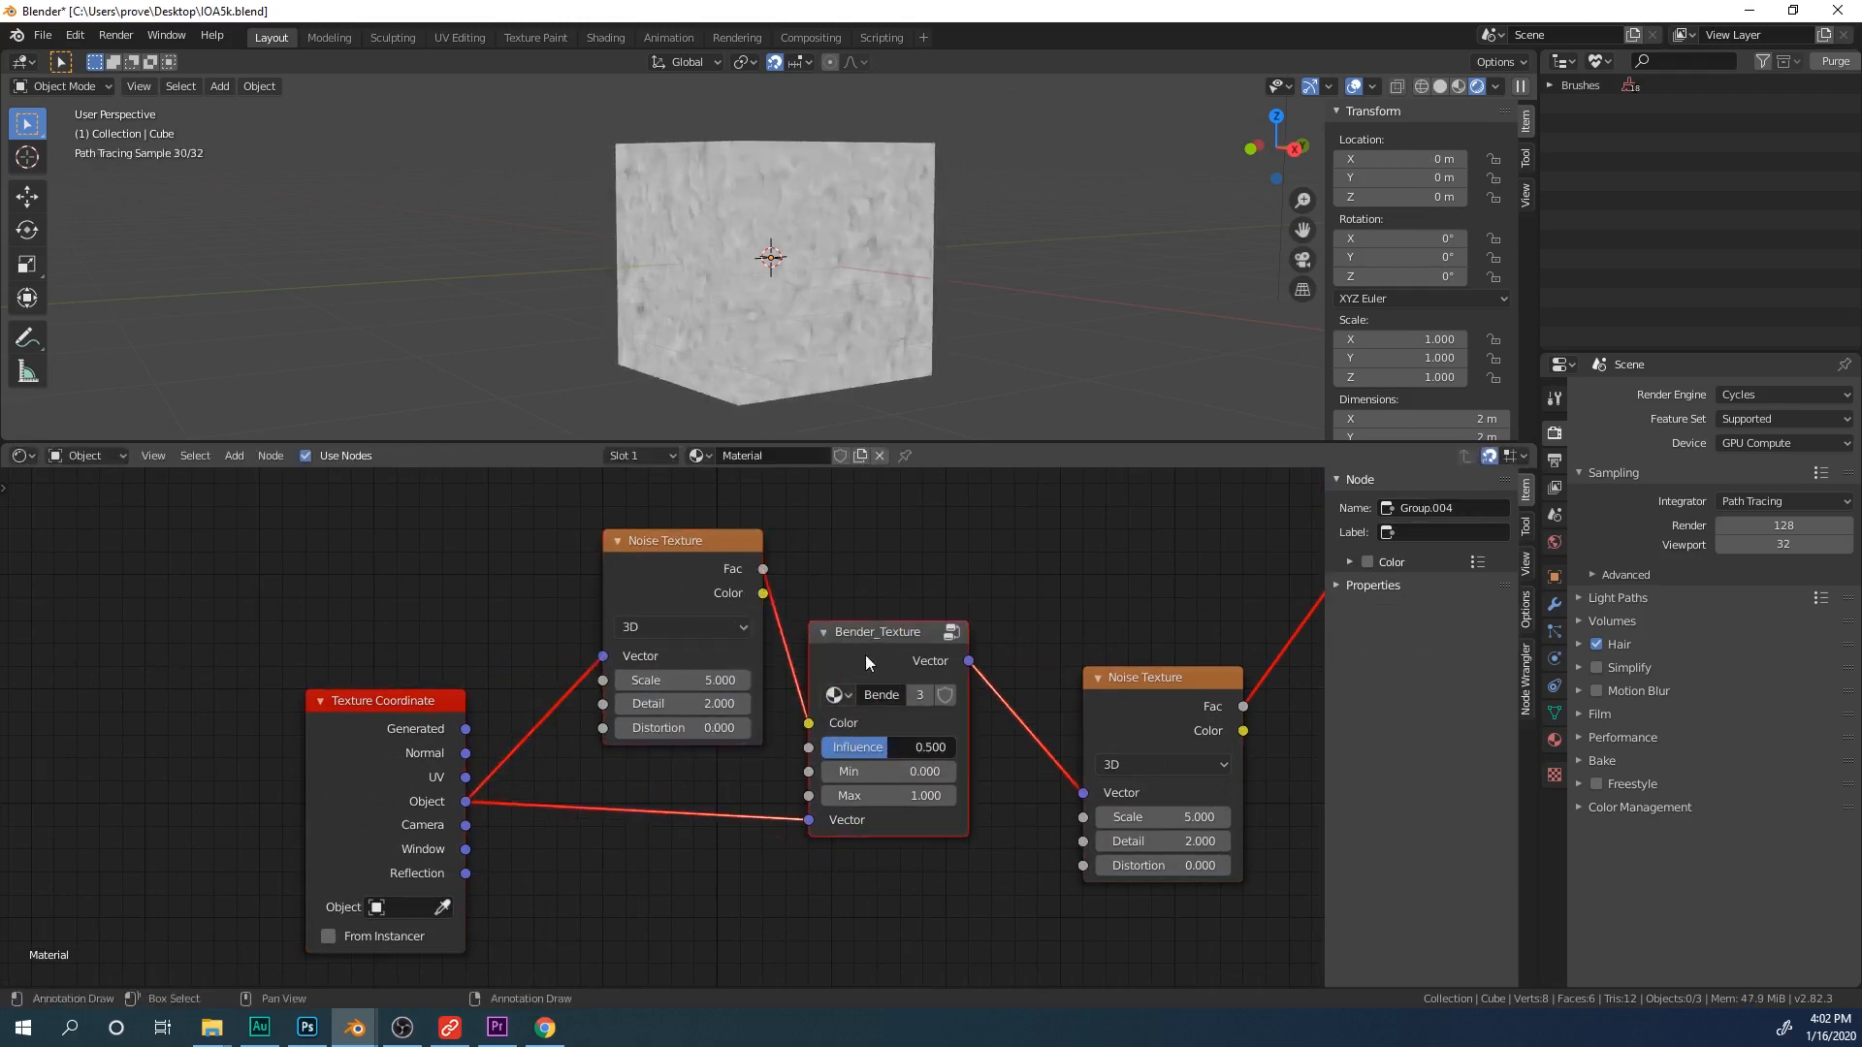
# Step: Lower Bender_Texture's Influence to about 0.208
pyautogui.scroll(4, 917, 379)
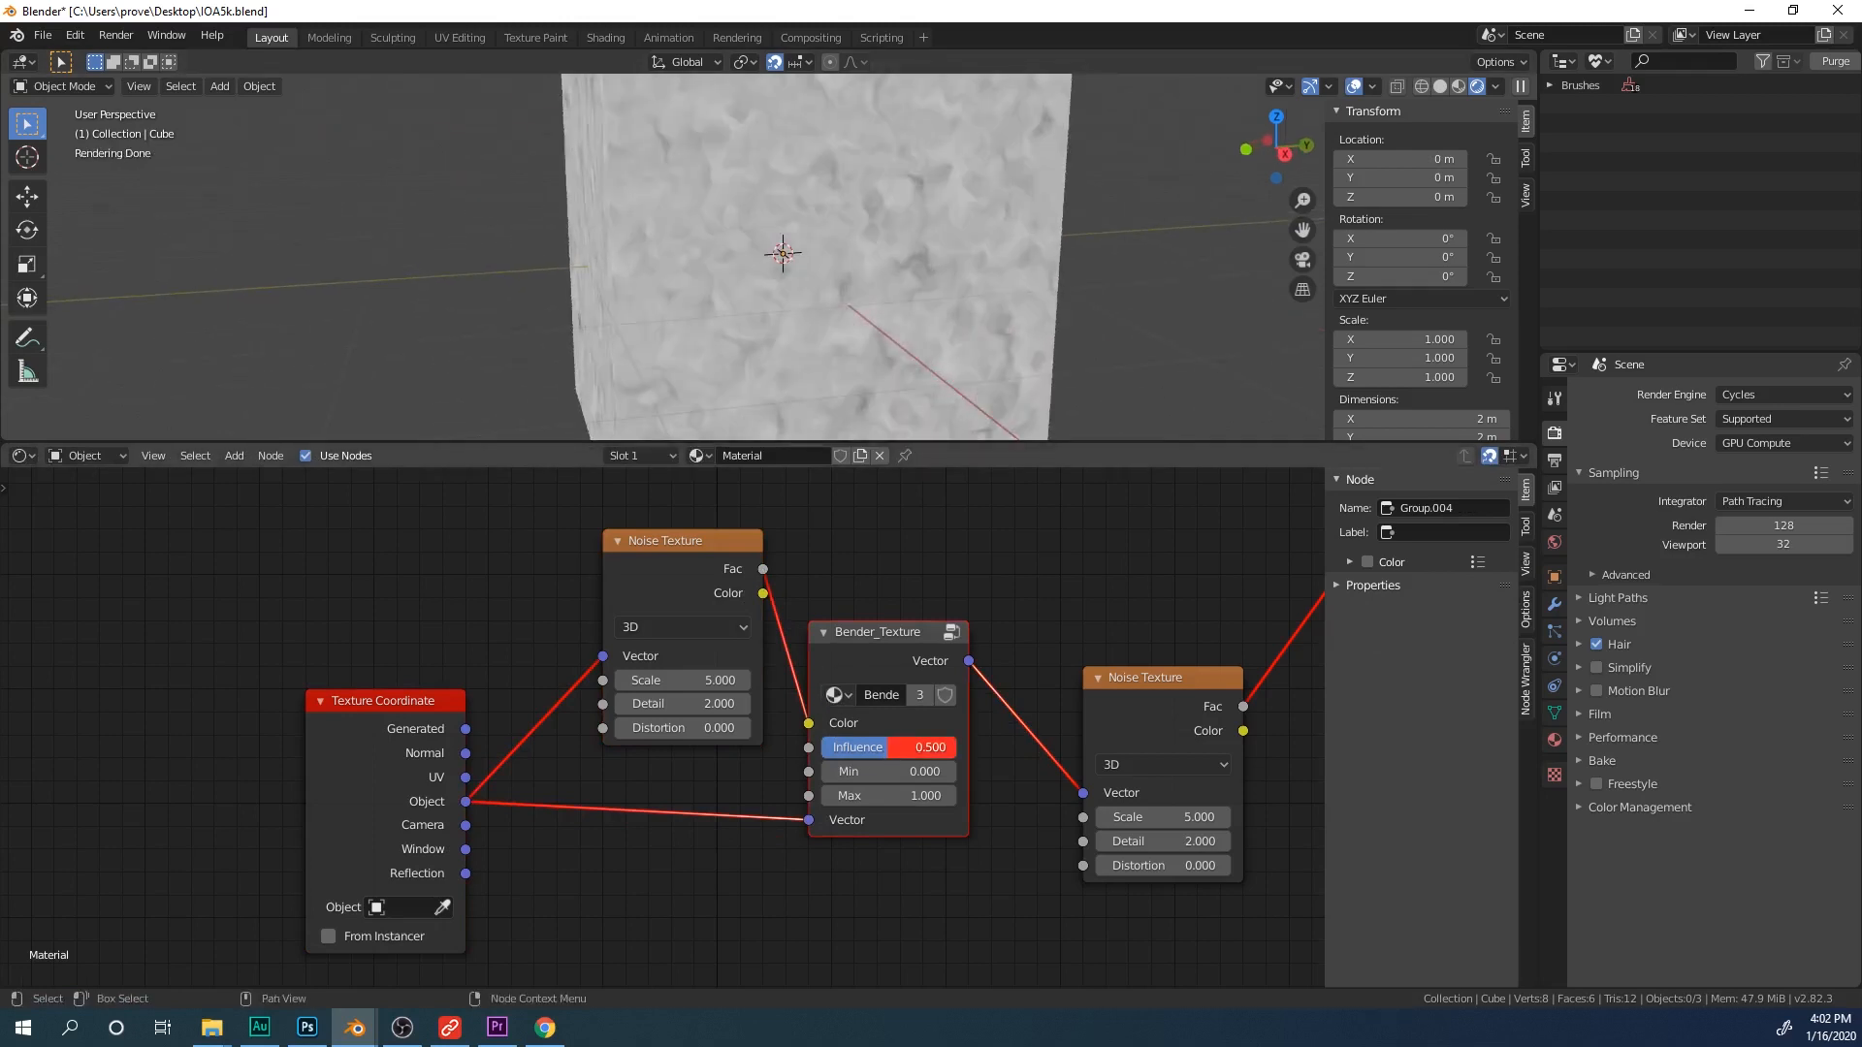
pyautogui.moveTo(889, 746); pyautogui.dragTo(849, 747)
pyautogui.scroll(-4, 877, 745)
pyautogui.moveTo(877, 745); pyautogui.dragTo(830, 736, button='middle')
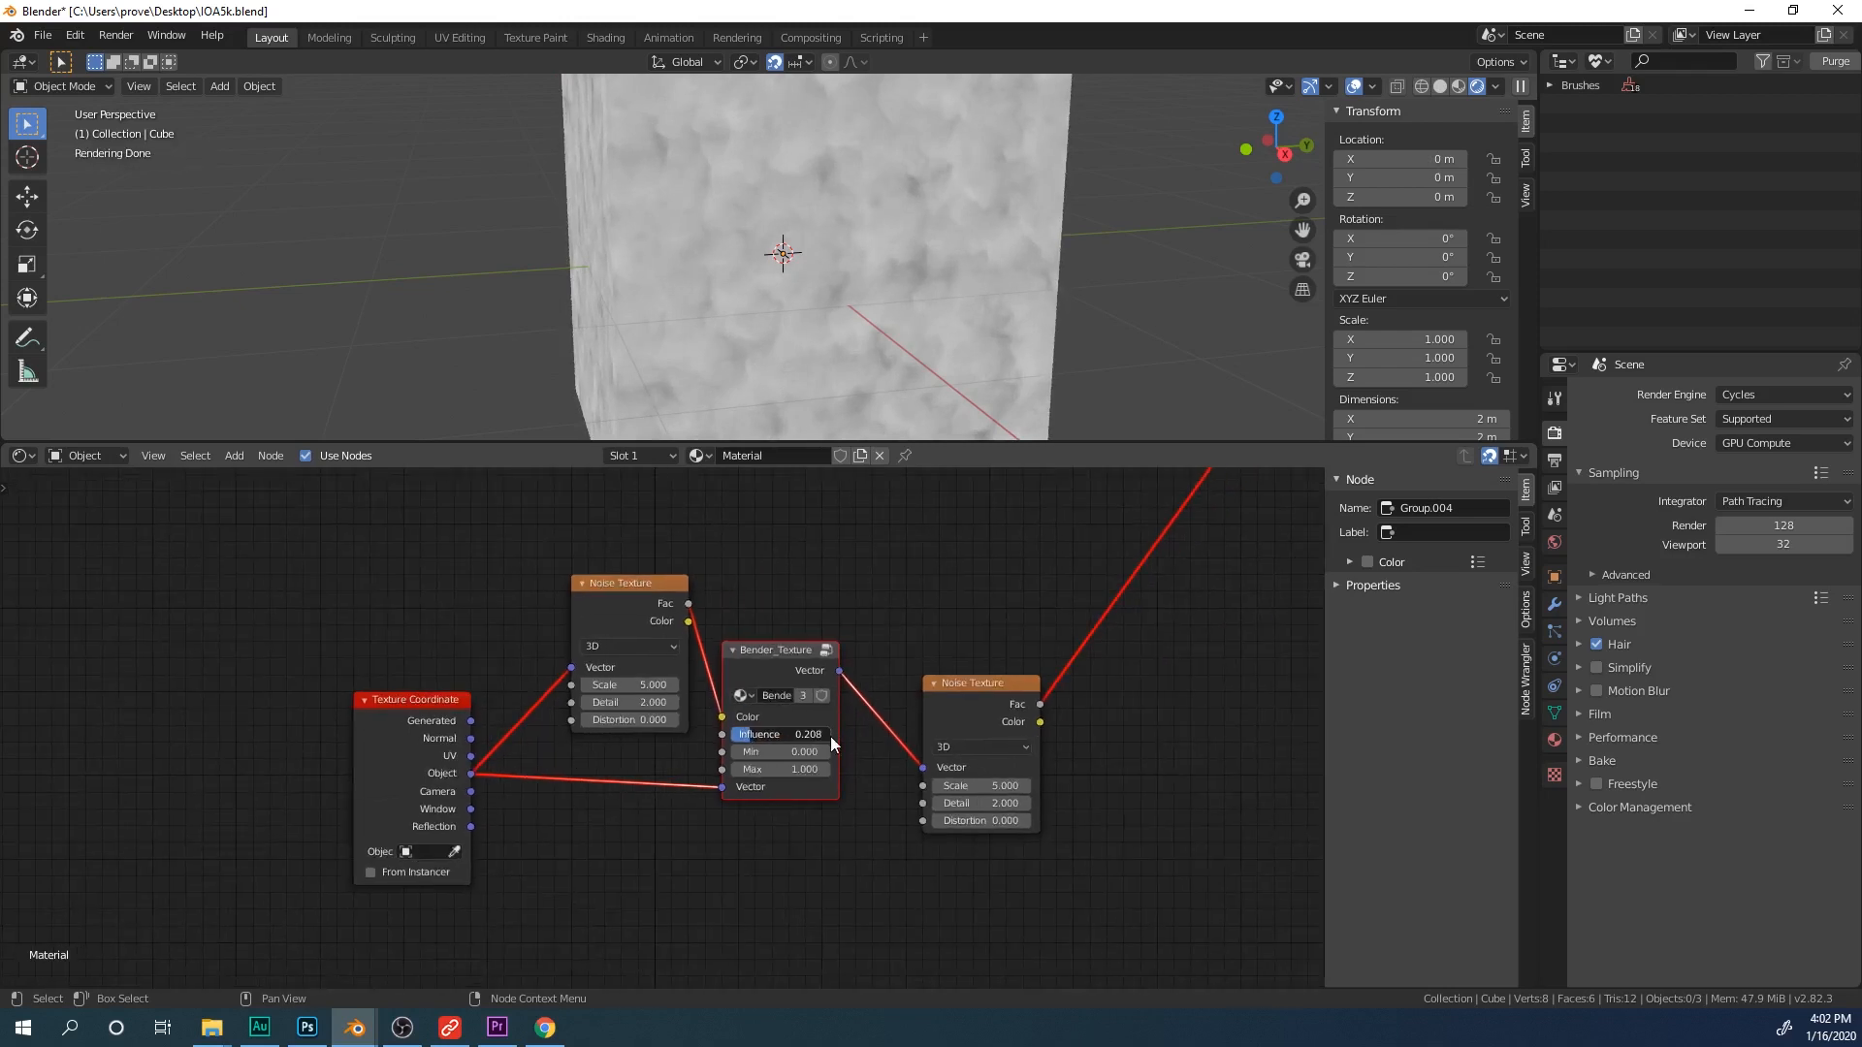
# Step: Combine the duplicated Noise Texture and Bender_Texture into a node group and move the Group Input node clear of them
pyautogui.moveTo(858, 771); pyautogui.dragTo(582, 556)
pyautogui.hotkey('ctrl', 'g')
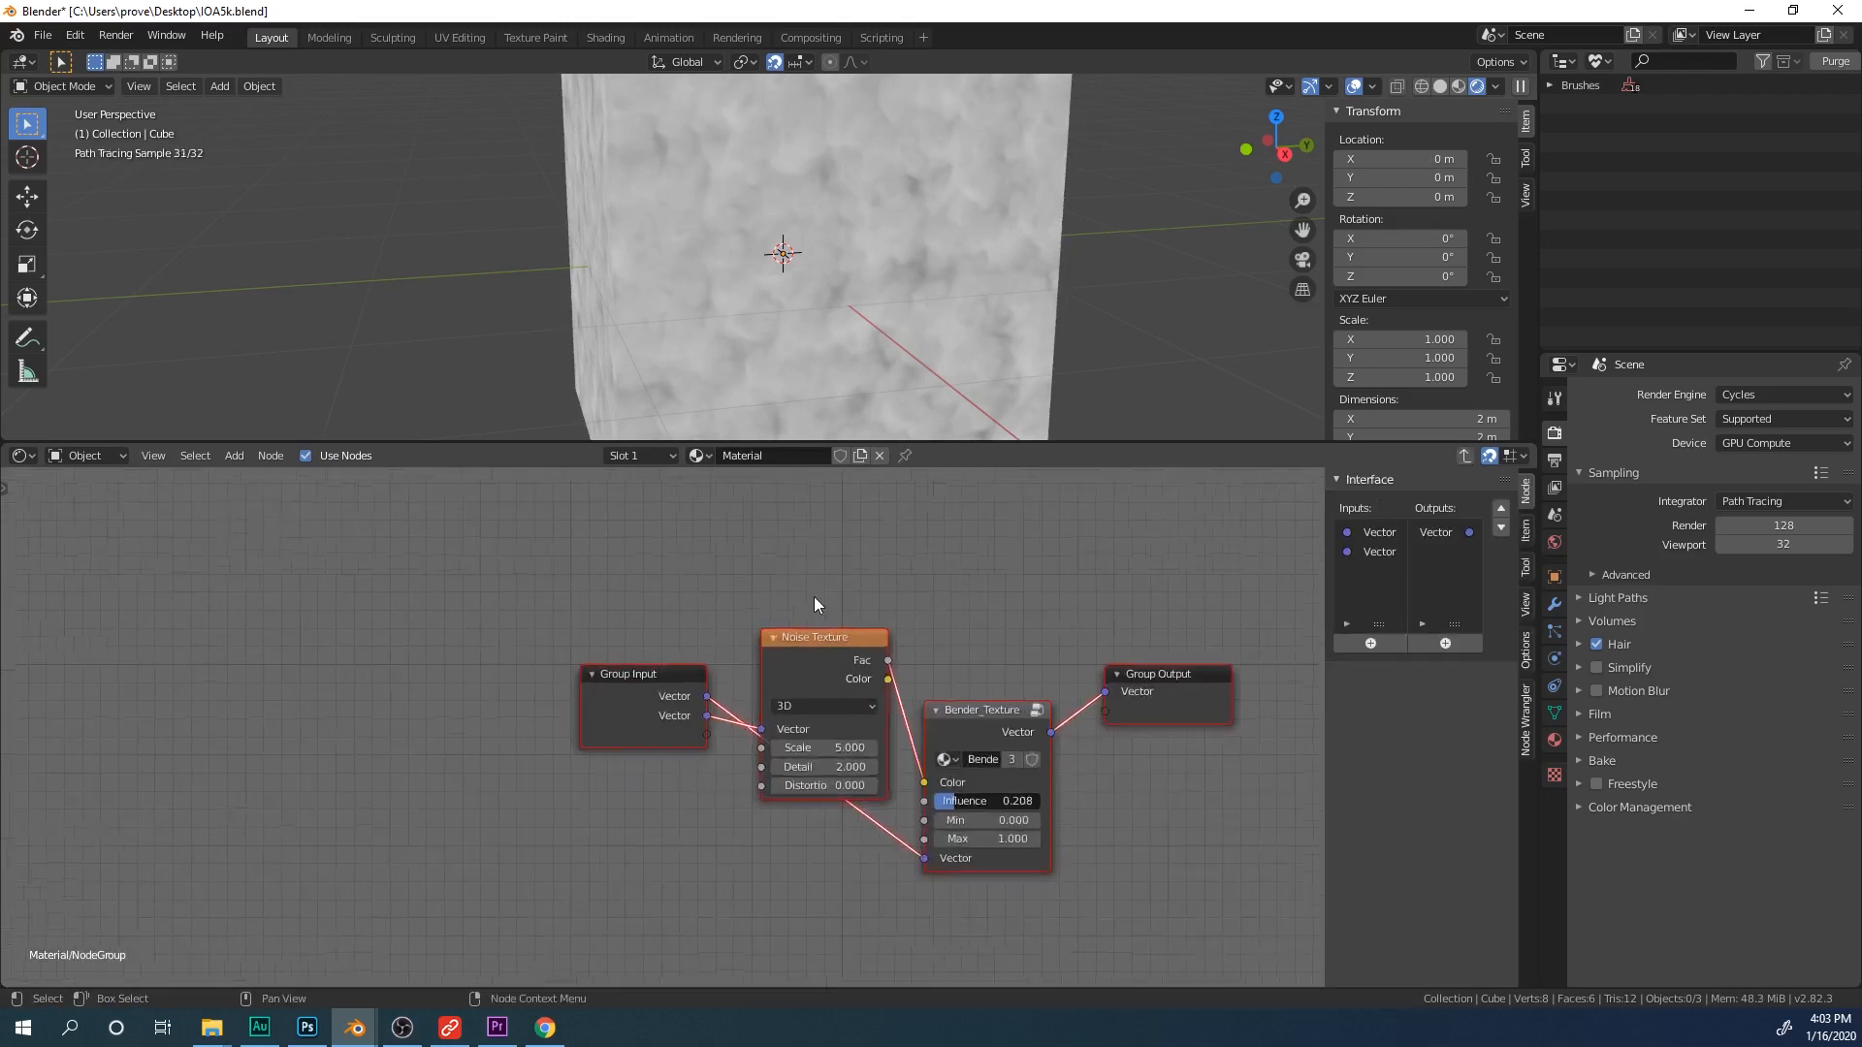
pyautogui.press('g')
pyautogui.moveTo(676, 699); pyautogui.dragTo(630, 832)
# Step: Drive both nodes' Vector inputs from a single Group Input Vector socket, eliminating the duplicate Vector input
pyautogui.click(747, 676)
pyautogui.moveTo(719, 820); pyautogui.dragTo(692, 770, button='middle')
pyautogui.scroll(7, 693, 770)
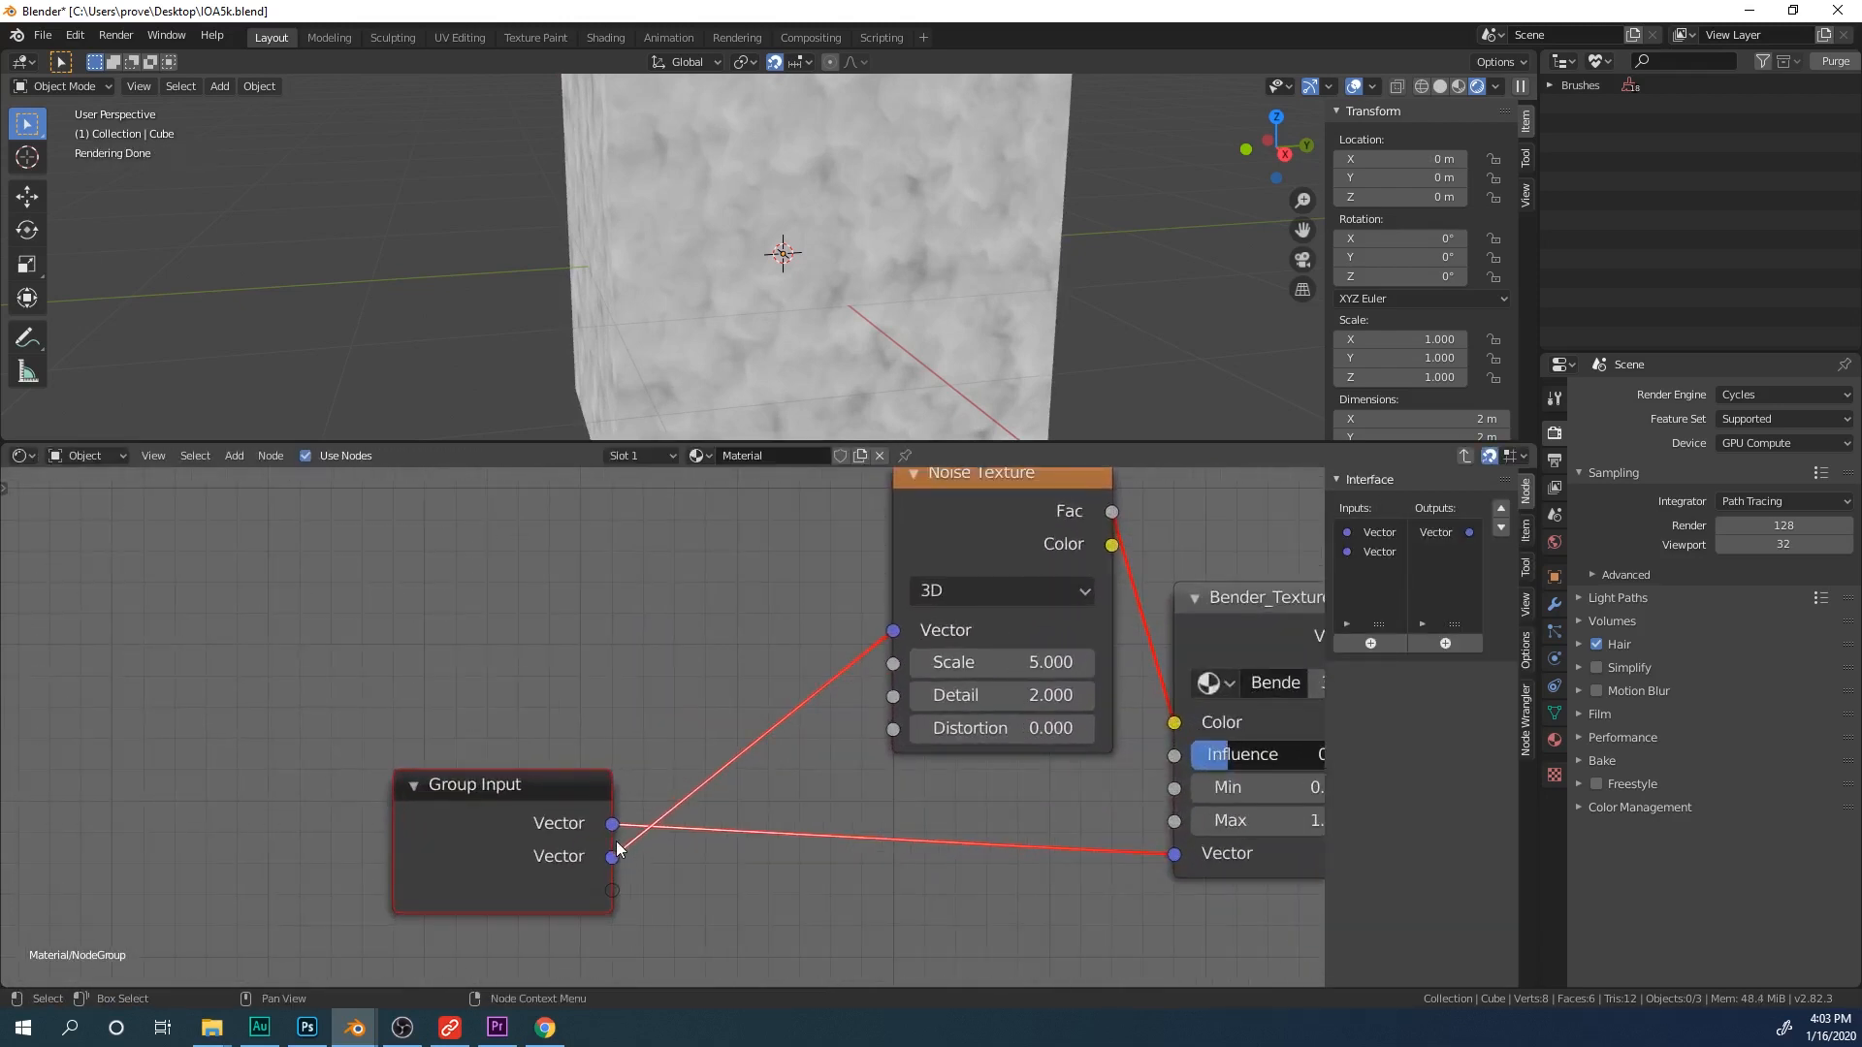
pyautogui.moveTo(615, 855); pyautogui.dragTo(714, 854)
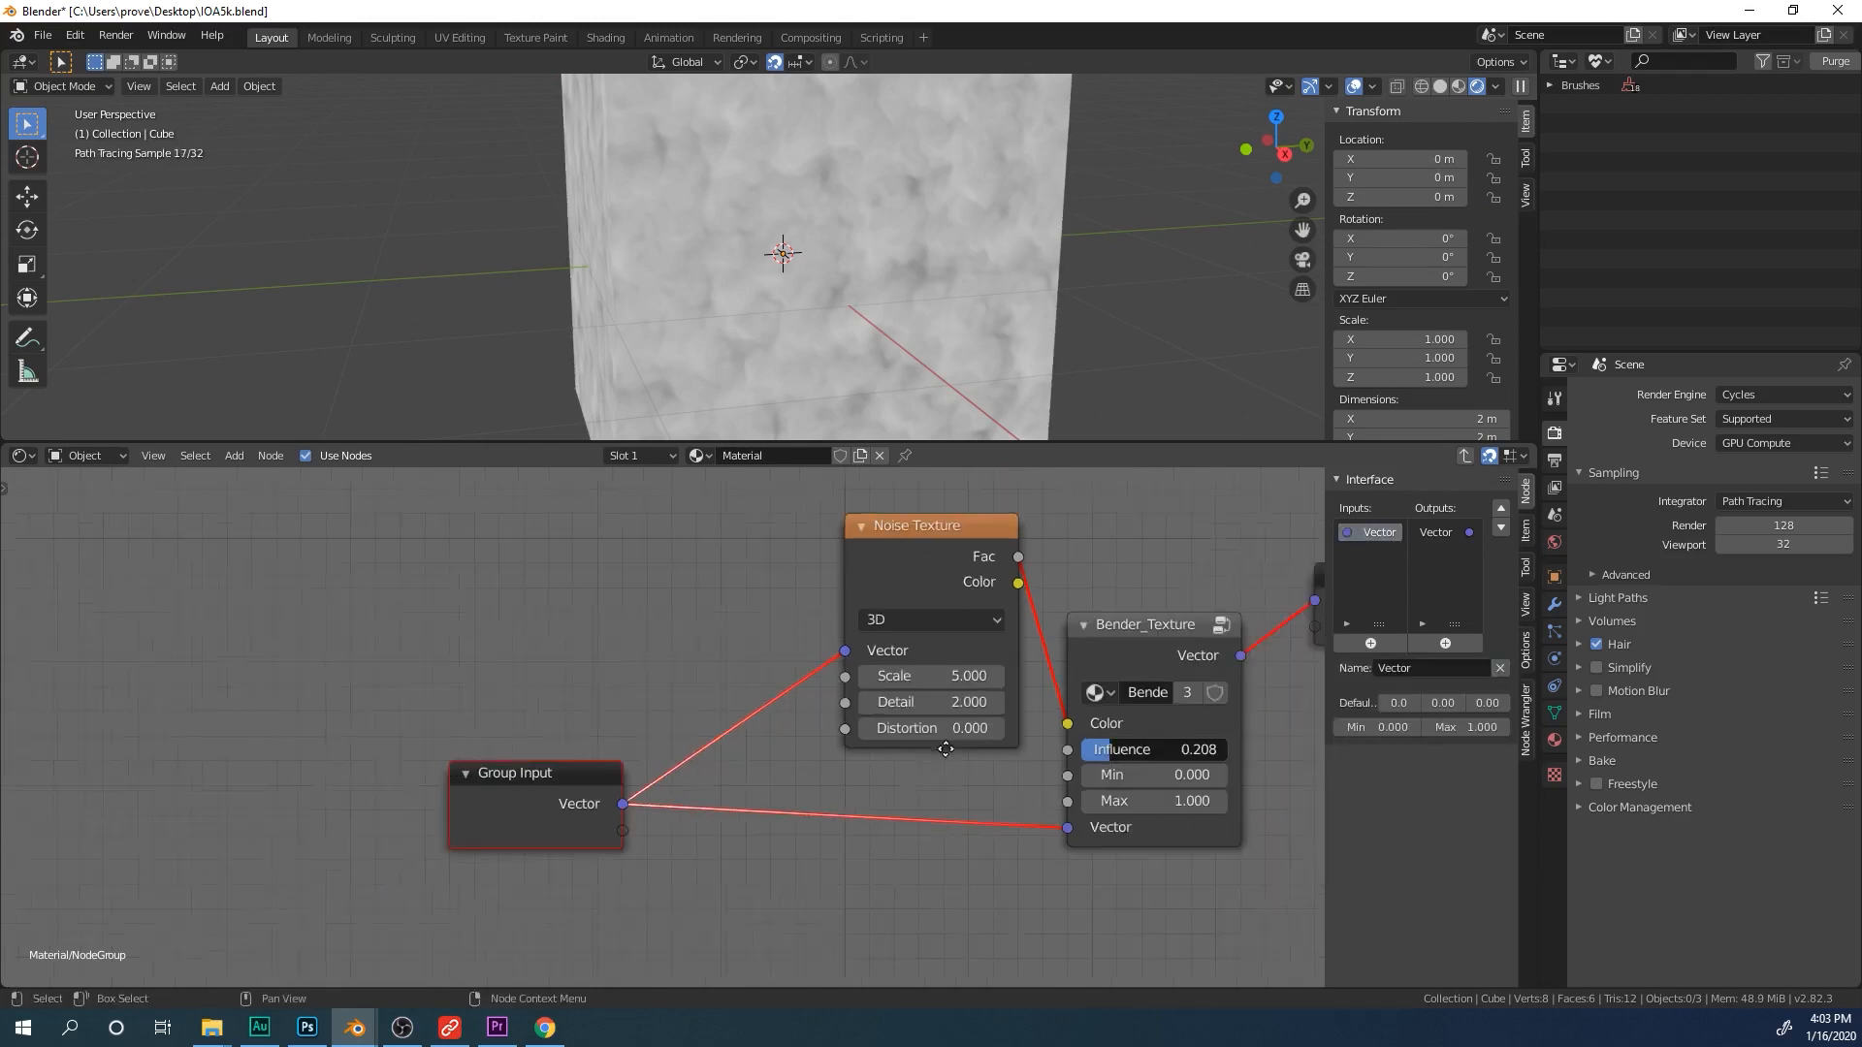
pyautogui.scroll(-2, 946, 748)
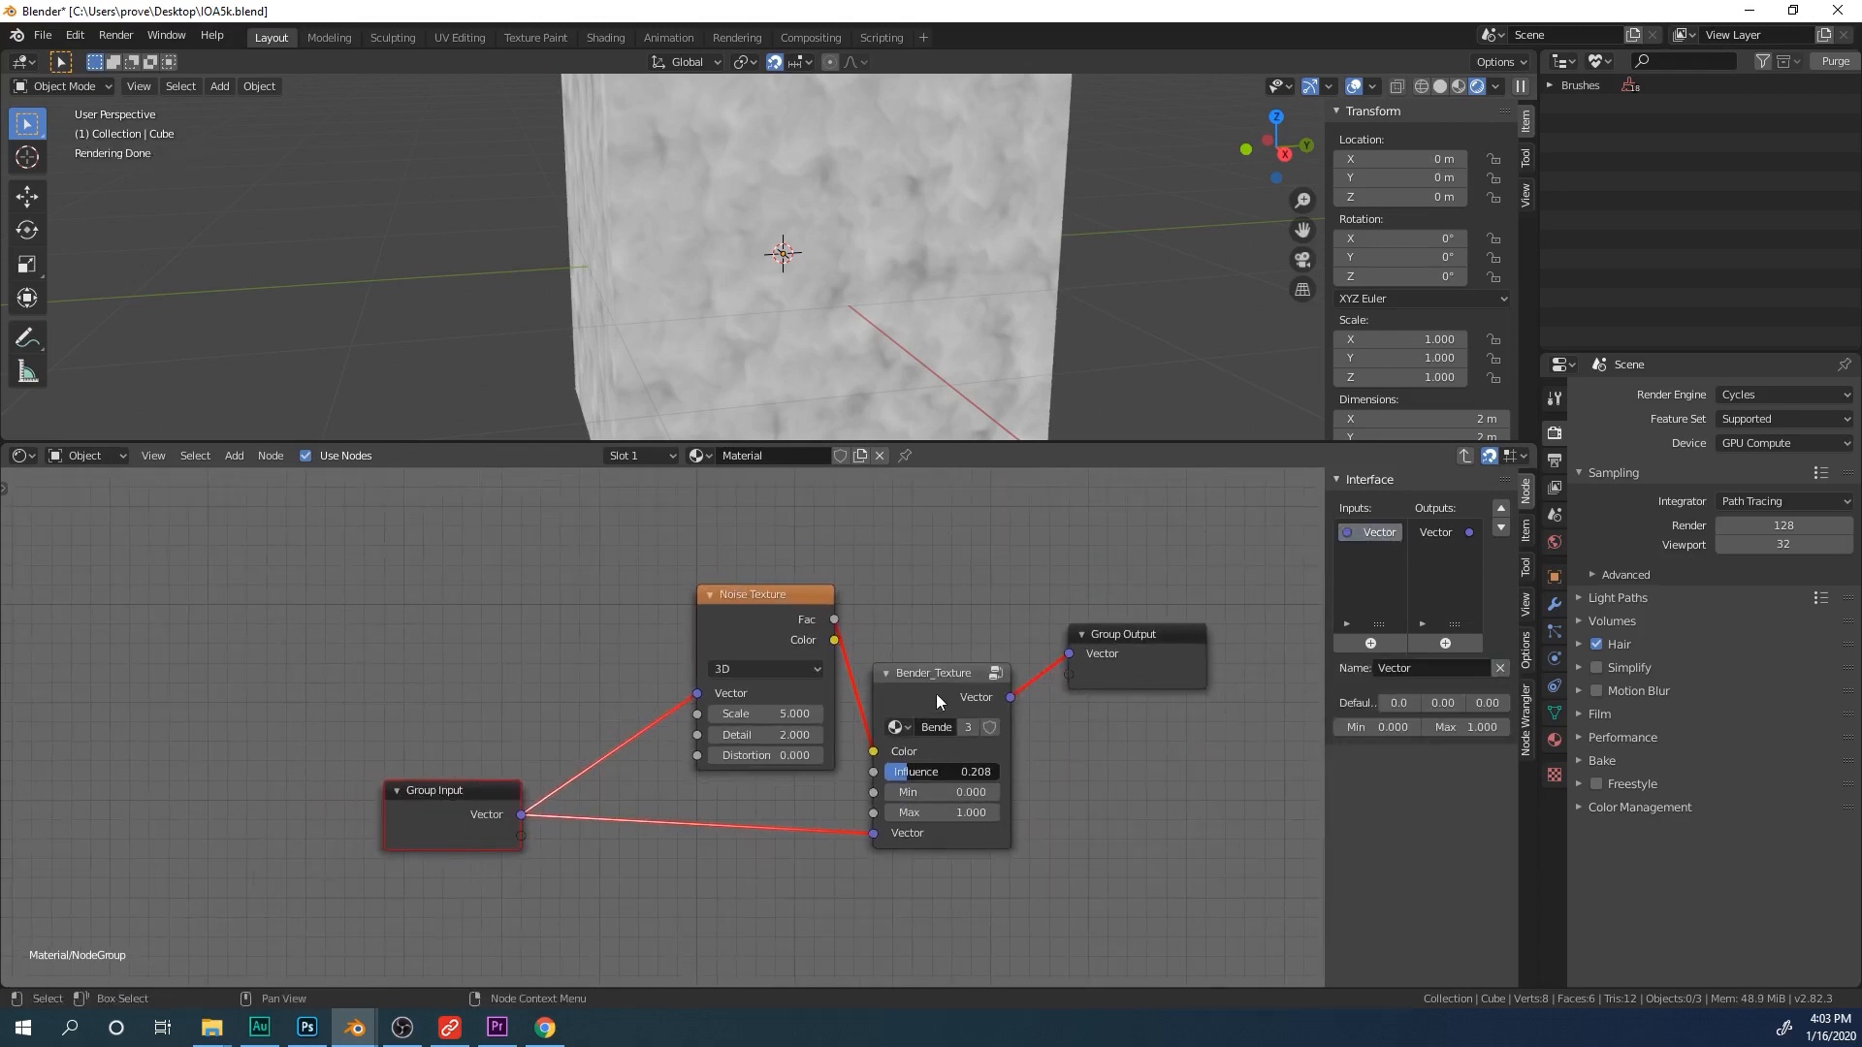
# Step: Move the Noise Texture away from Bender_Texture and set Bender_Texture's Influence to 0.5
pyautogui.moveTo(786, 602); pyautogui.dragTo(729, 605)
pyautogui.scroll(1, 846, 695)
pyautogui.click(1023, 782)
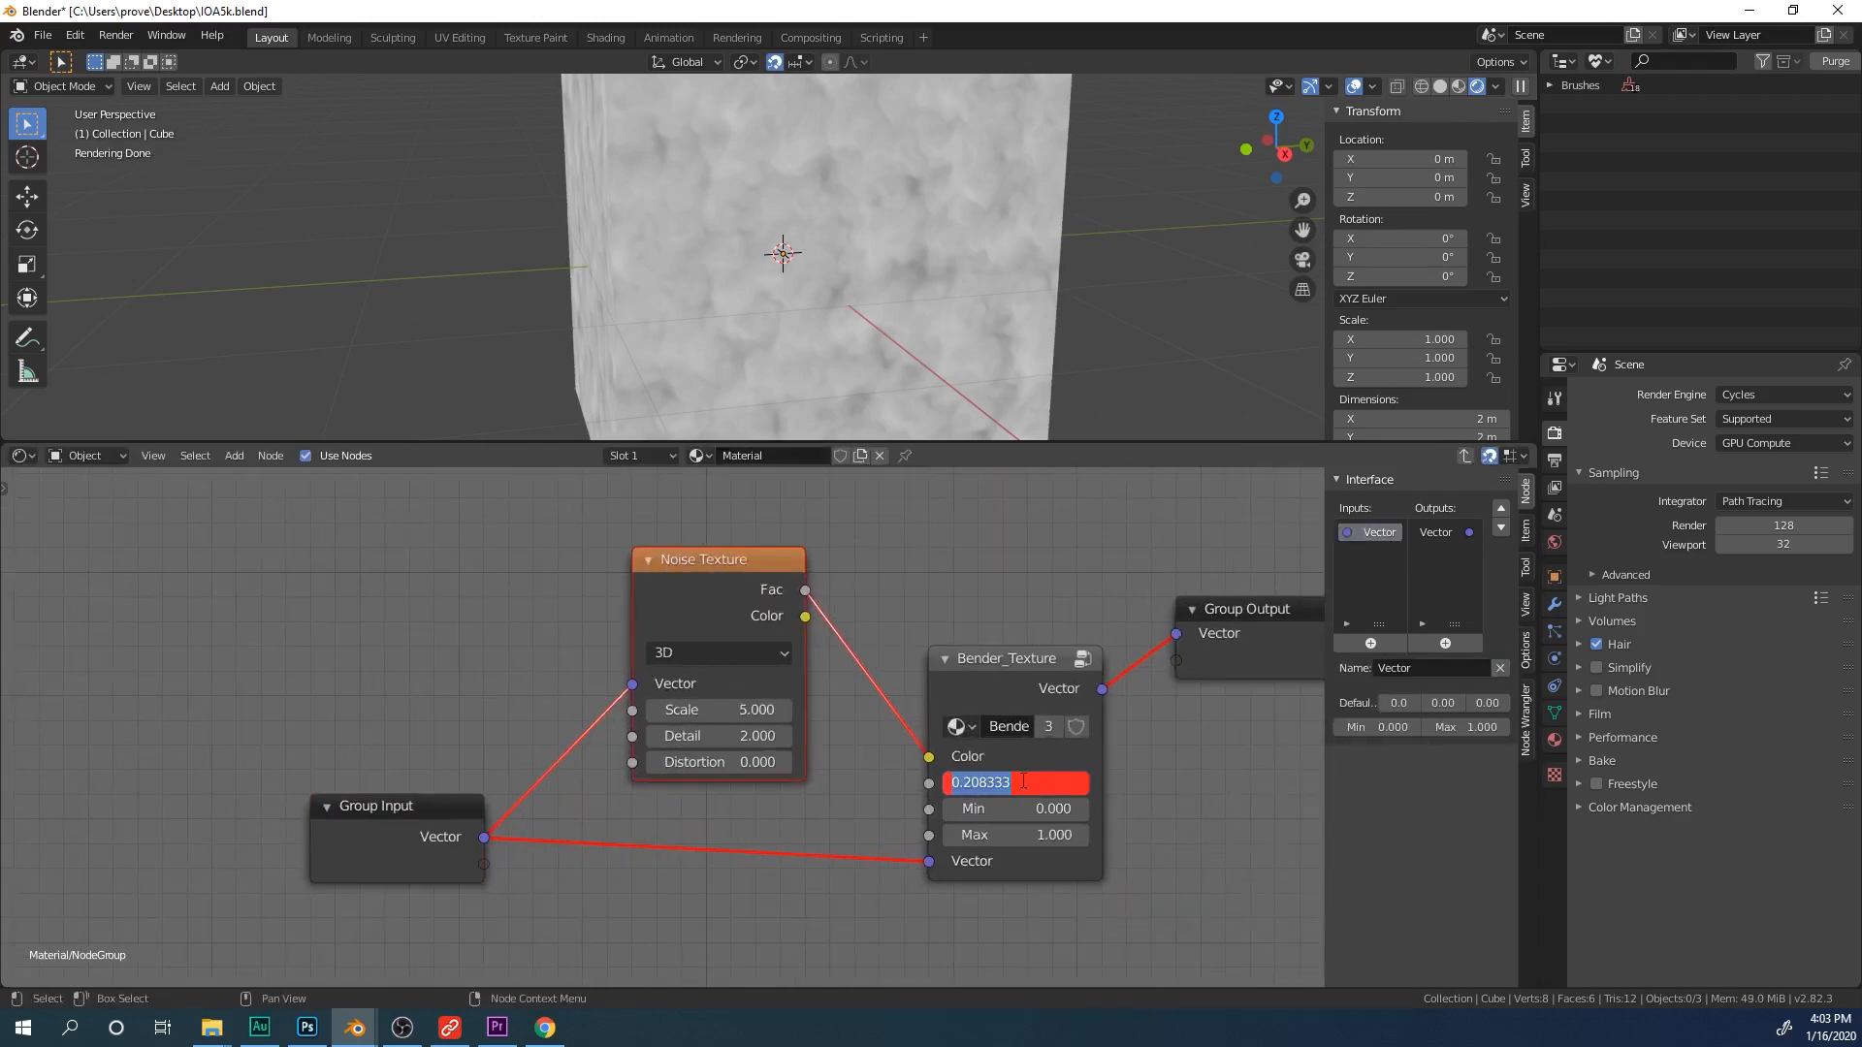
pyautogui.write('0.5')
pyautogui.press('Return')
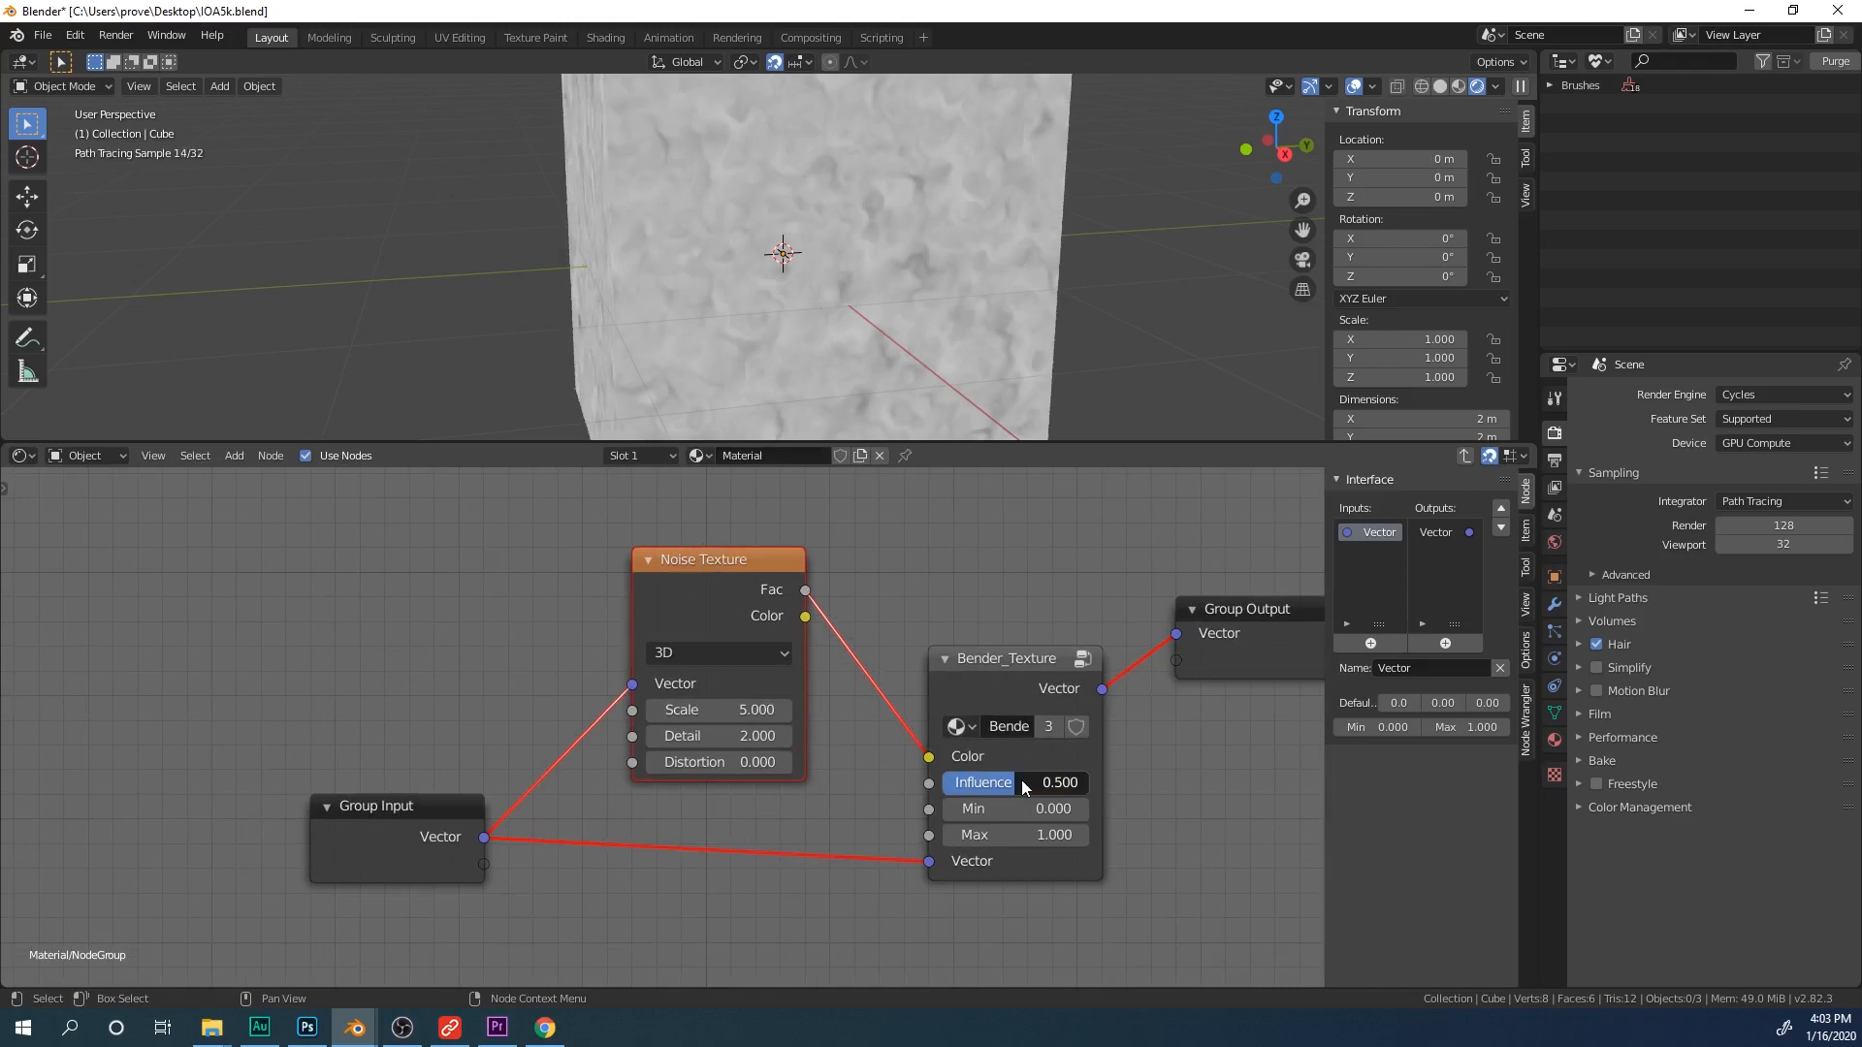
# Step: Expose Bender_Texture's Influence, Min and Max as group inputs and tidy the node positions
pyautogui.click(438, 805)
pyautogui.moveTo(483, 863); pyautogui.dragTo(929, 782)
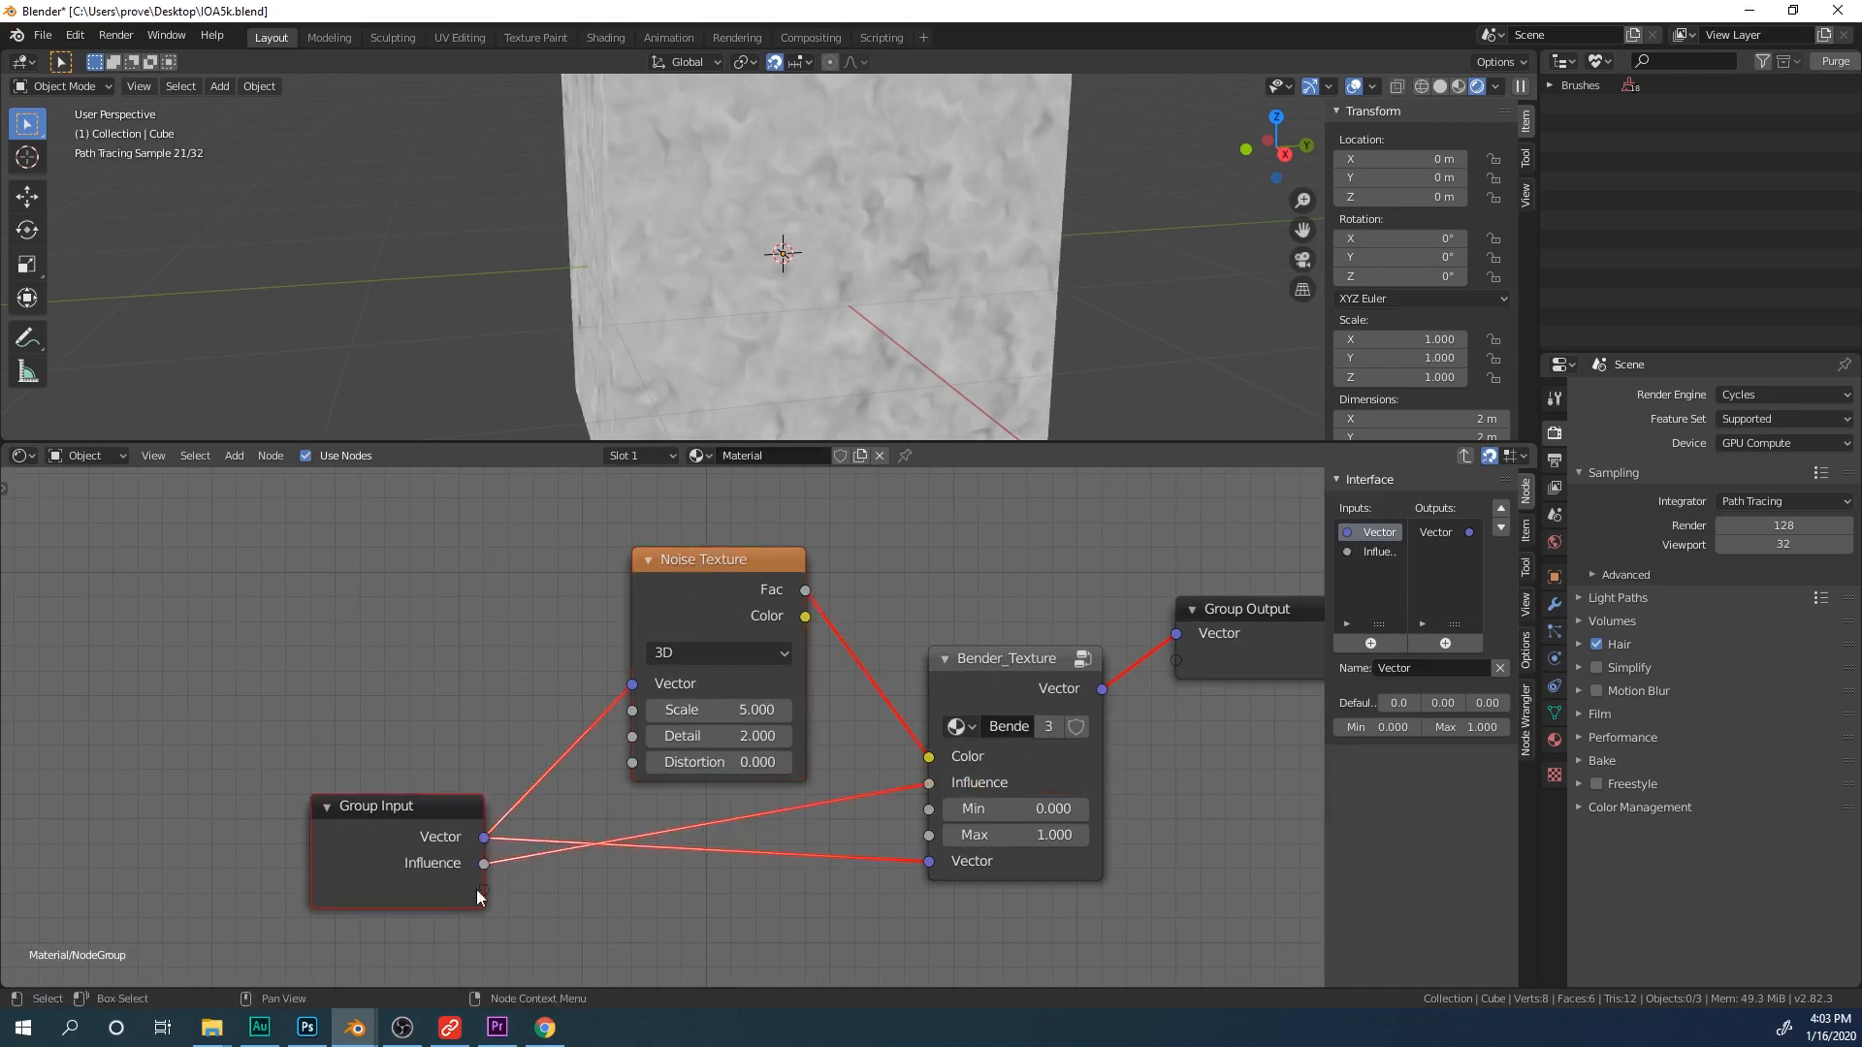
pyautogui.moveTo(484, 889); pyautogui.dragTo(929, 809)
pyautogui.moveTo(484, 914); pyautogui.dragTo(937, 839)
pyautogui.moveTo(769, 820); pyautogui.dragTo(834, 783, button='middle')
pyautogui.moveTo(454, 789); pyautogui.dragTo(433, 771)
pyautogui.moveTo(757, 538); pyautogui.dragTo(756, 567)
pyautogui.scroll(1, 527, 875)
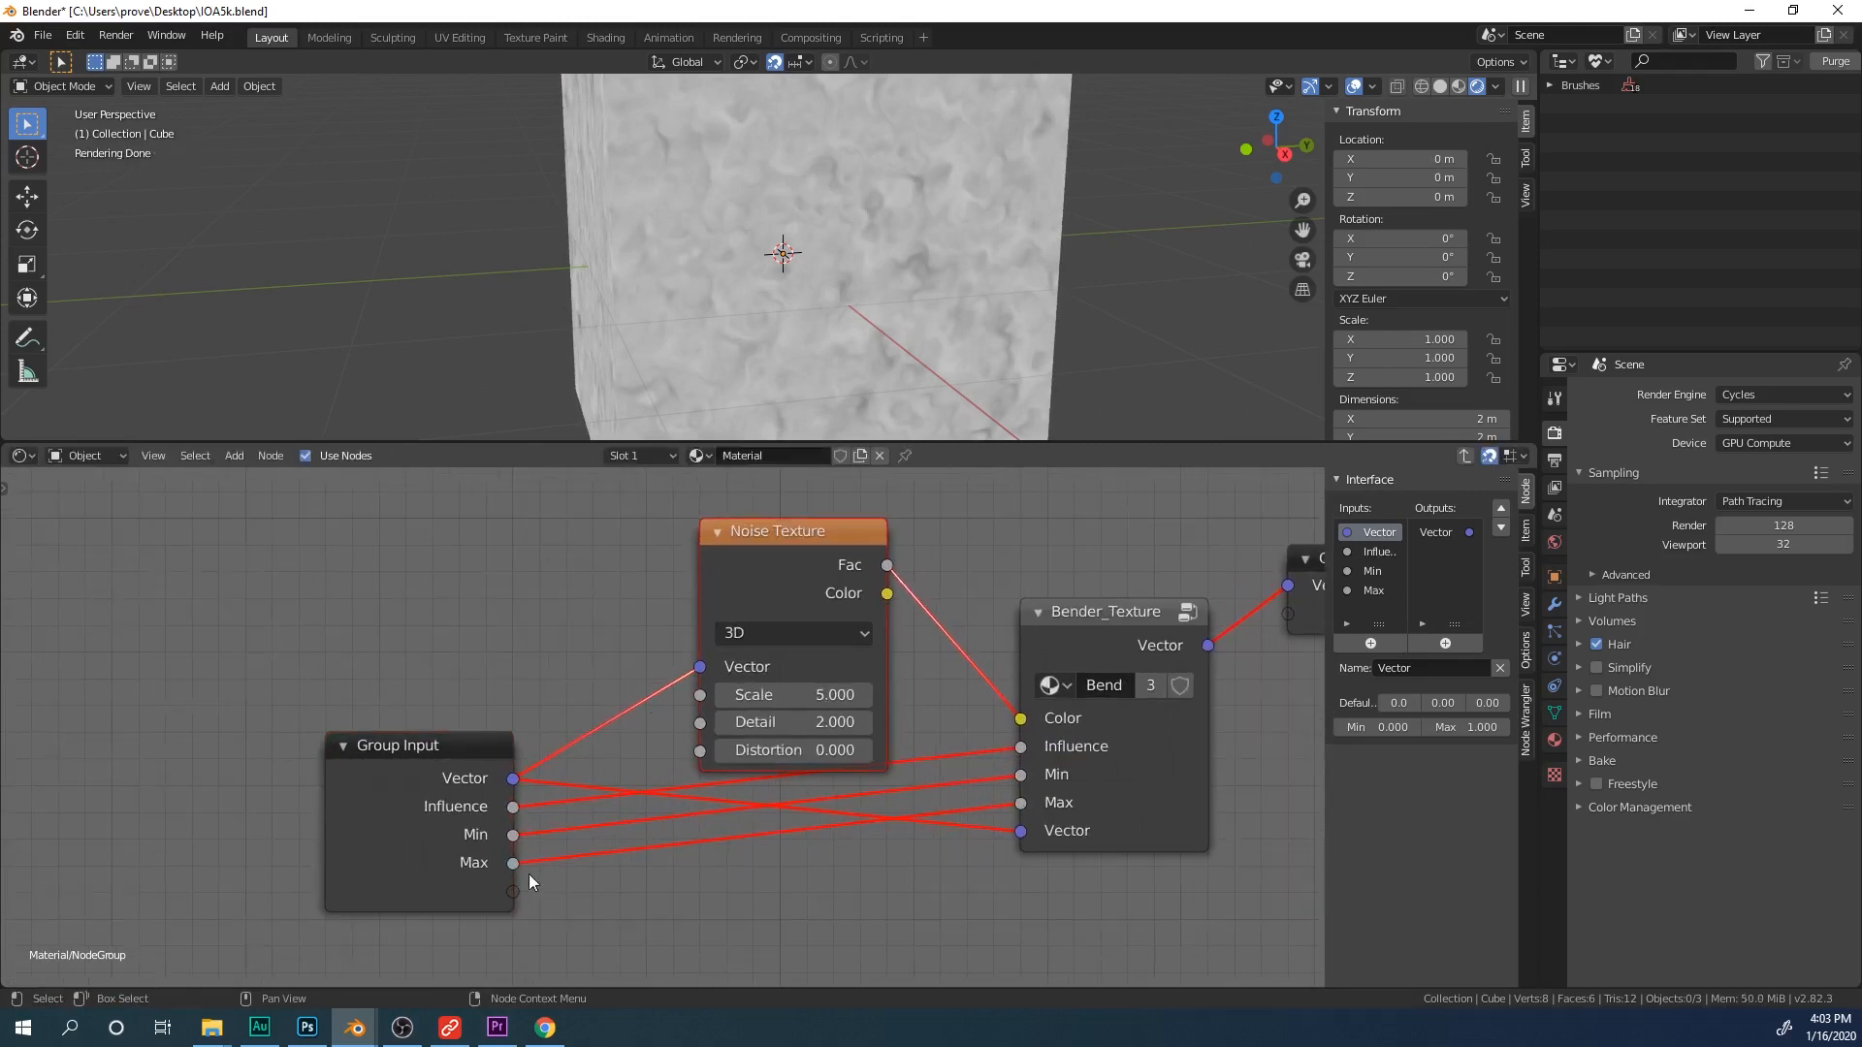
# Step: Expose the grouped Noise Texture's Scale and Detail as group inputs
pyautogui.moveTo(512, 894); pyautogui.dragTo(701, 694)
pyautogui.moveTo(758, 638); pyautogui.dragTo(810, 793)
pyautogui.scroll(-1, 813, 793)
pyautogui.moveTo(816, 788); pyautogui.dragTo(892, 504, button='middle')
pyautogui.scroll(2, 724, 684)
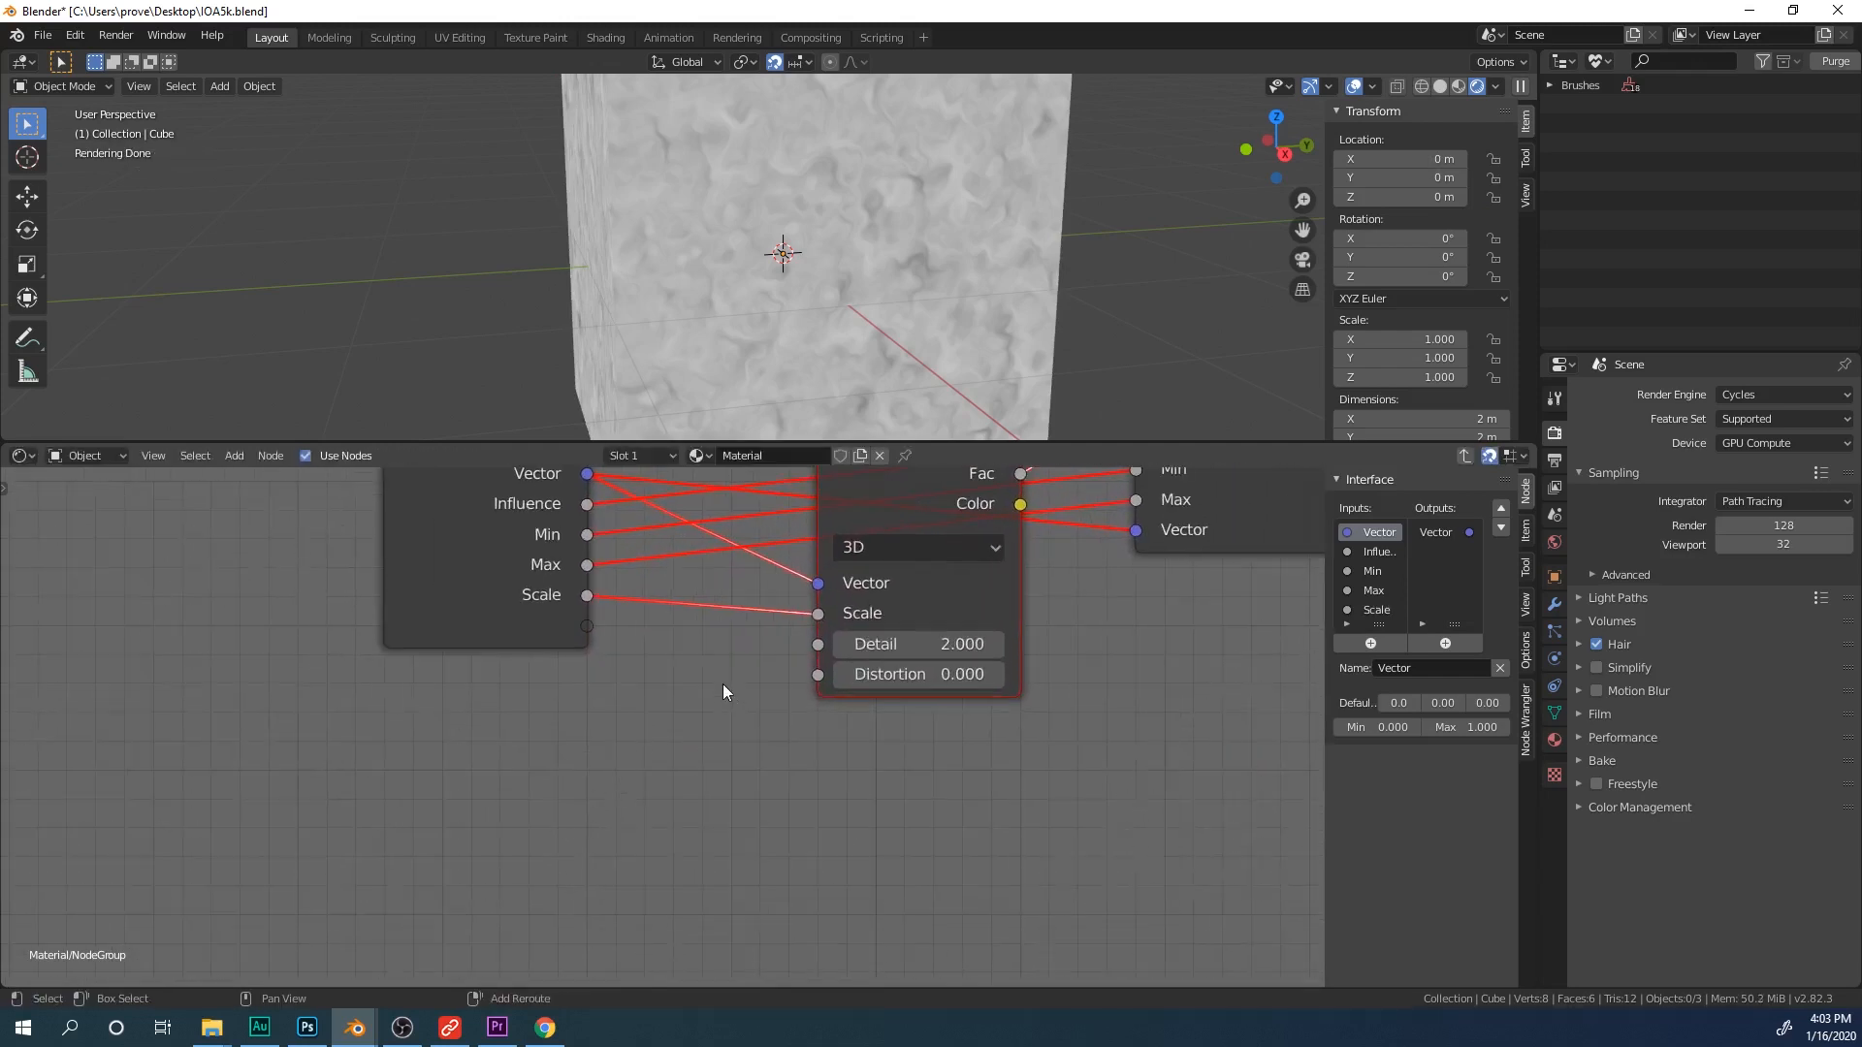
pyautogui.hotkey('shift', 'a')
pyautogui.click(724, 684)
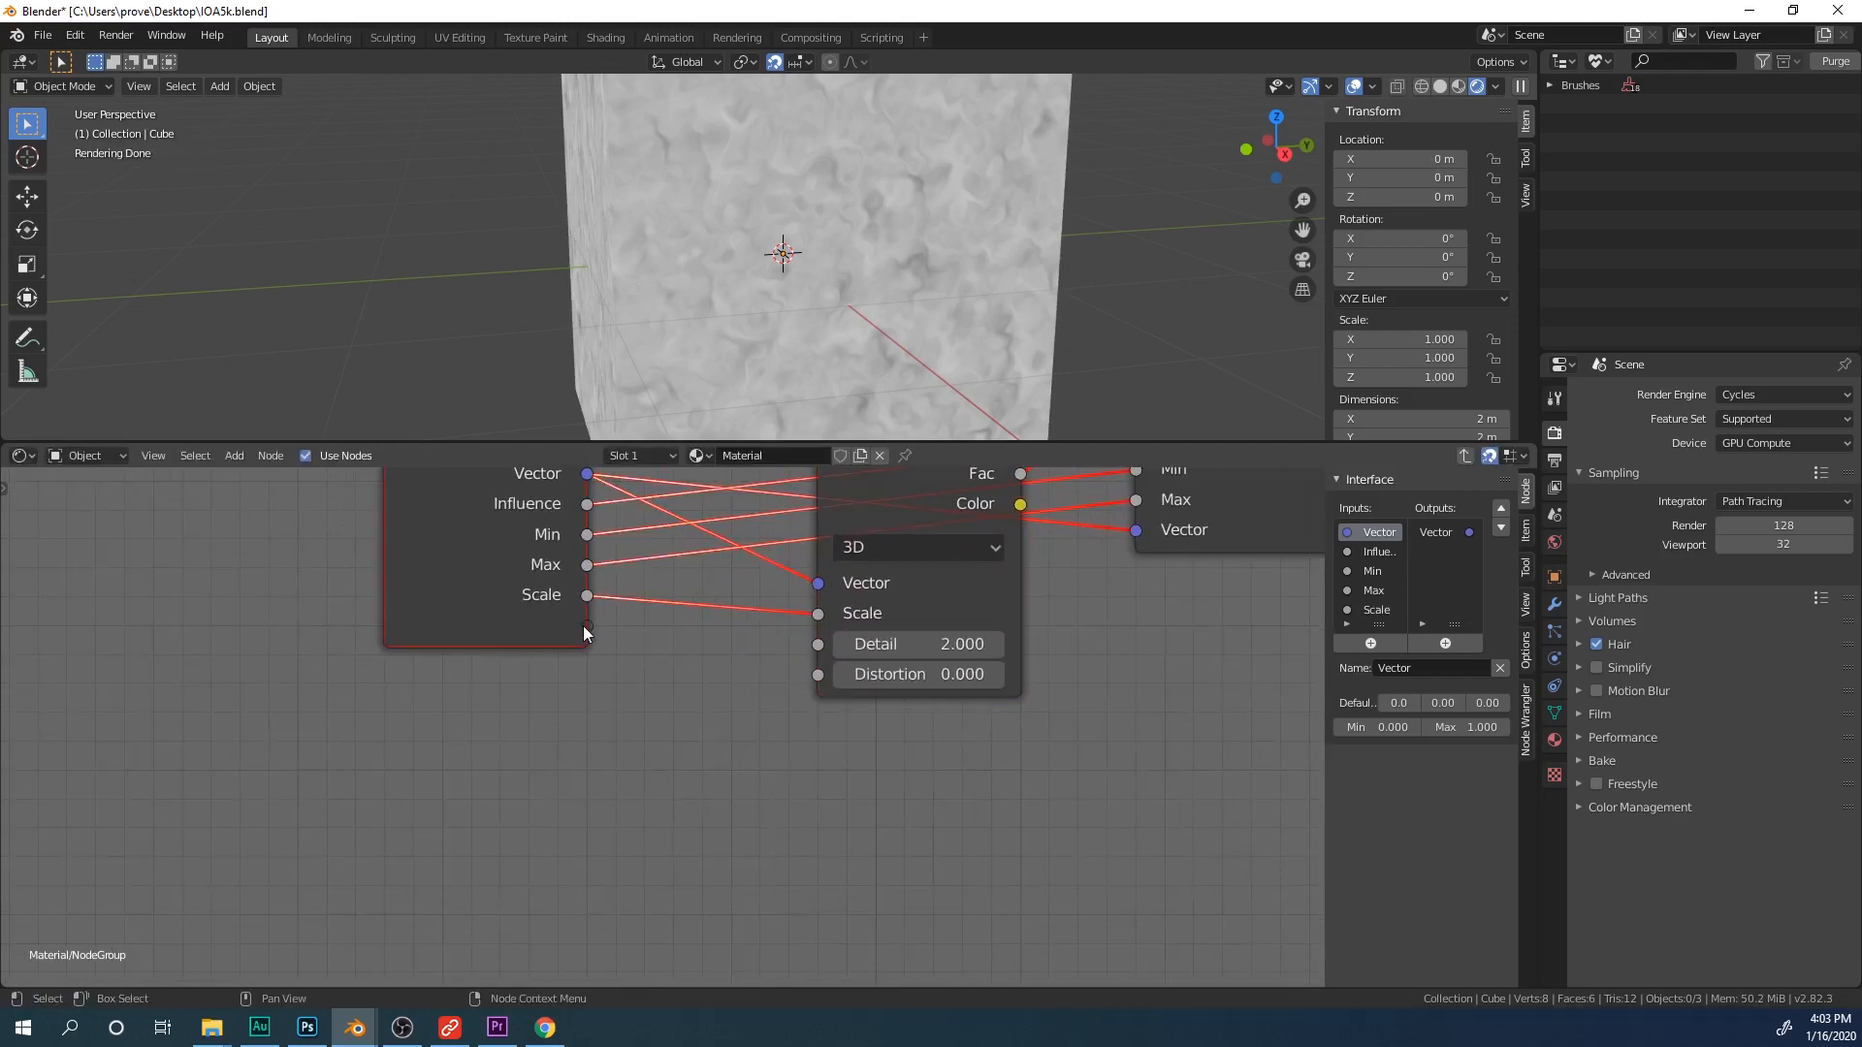
pyautogui.moveTo(586, 626); pyautogui.dragTo(818, 644)
# Step: Try different Detail values on the NodeGroup node from outside the group and return to editing its contents
pyautogui.press('Tab')
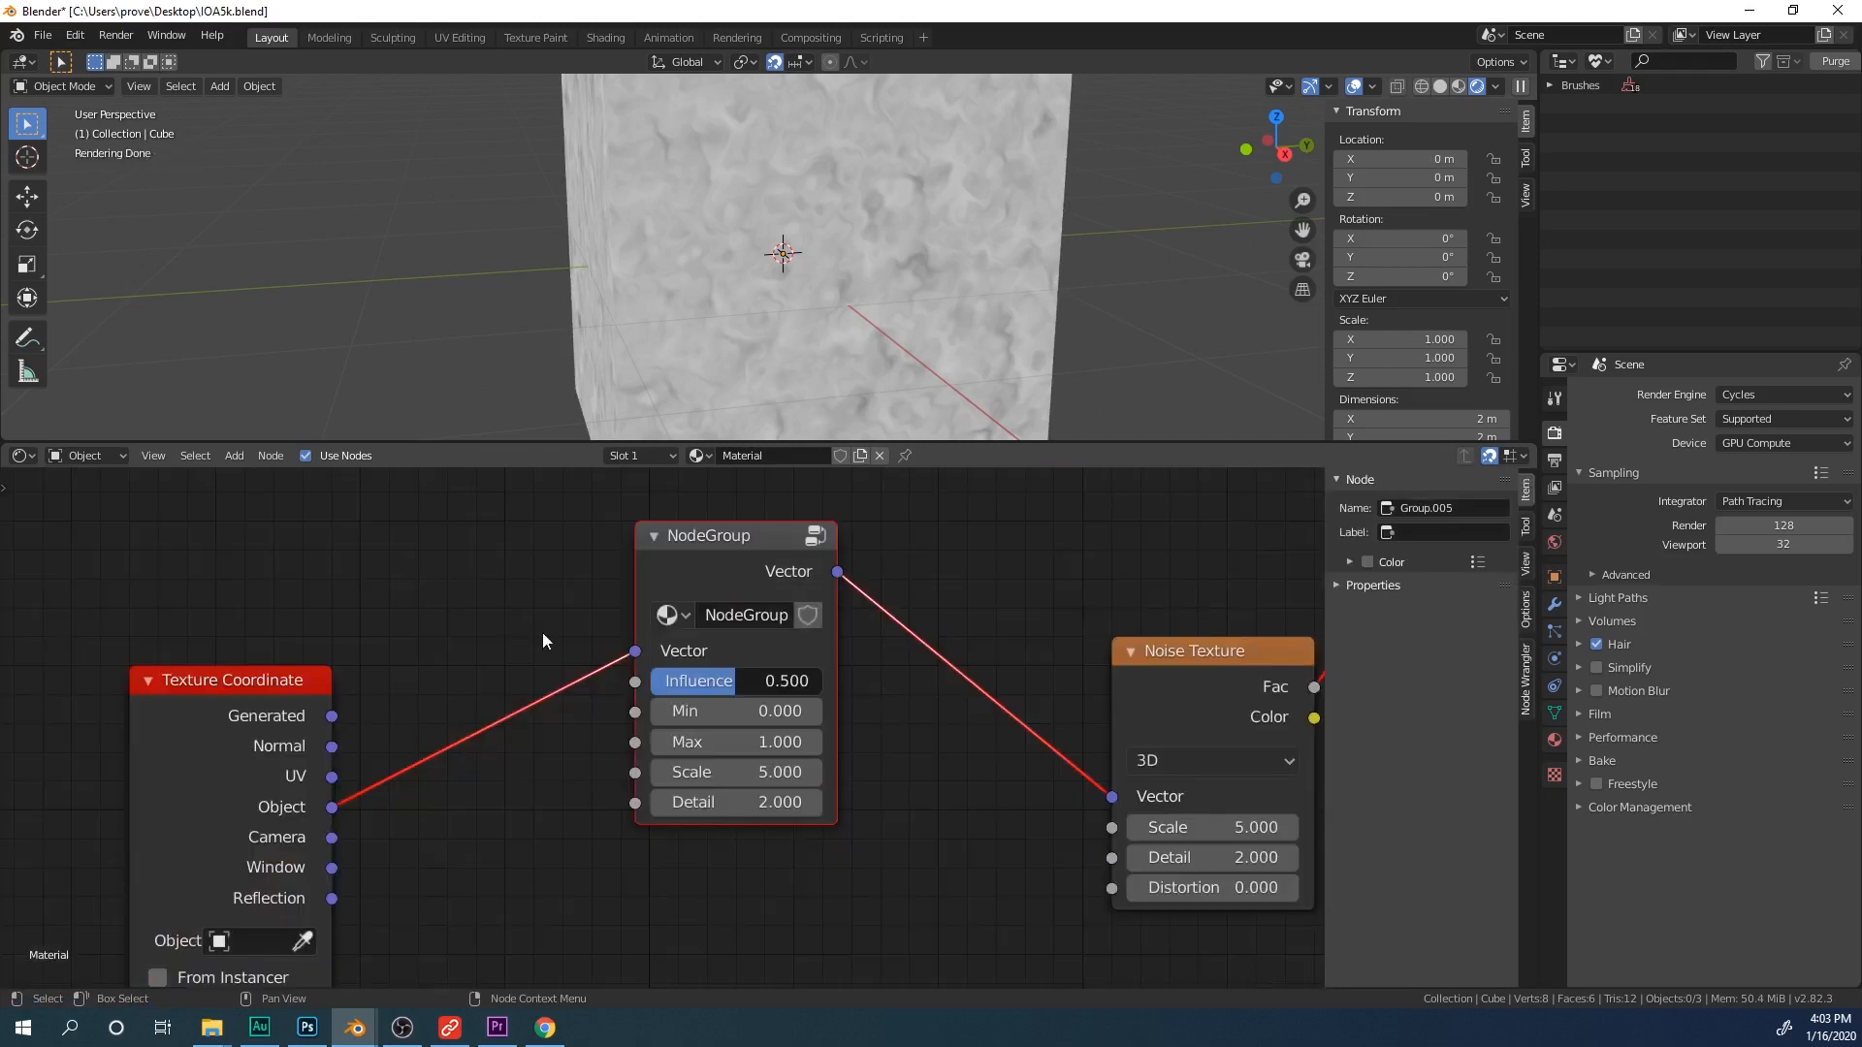
pyautogui.moveTo(737, 802); pyautogui.dragTo(901, 802)
pyautogui.moveTo(737, 802); pyautogui.dragTo(485, 802)
pyautogui.press('Tab')
# Step: Add a Range group node below the Noise Texture inside the node group
pyautogui.hotkey('shift', 'a')
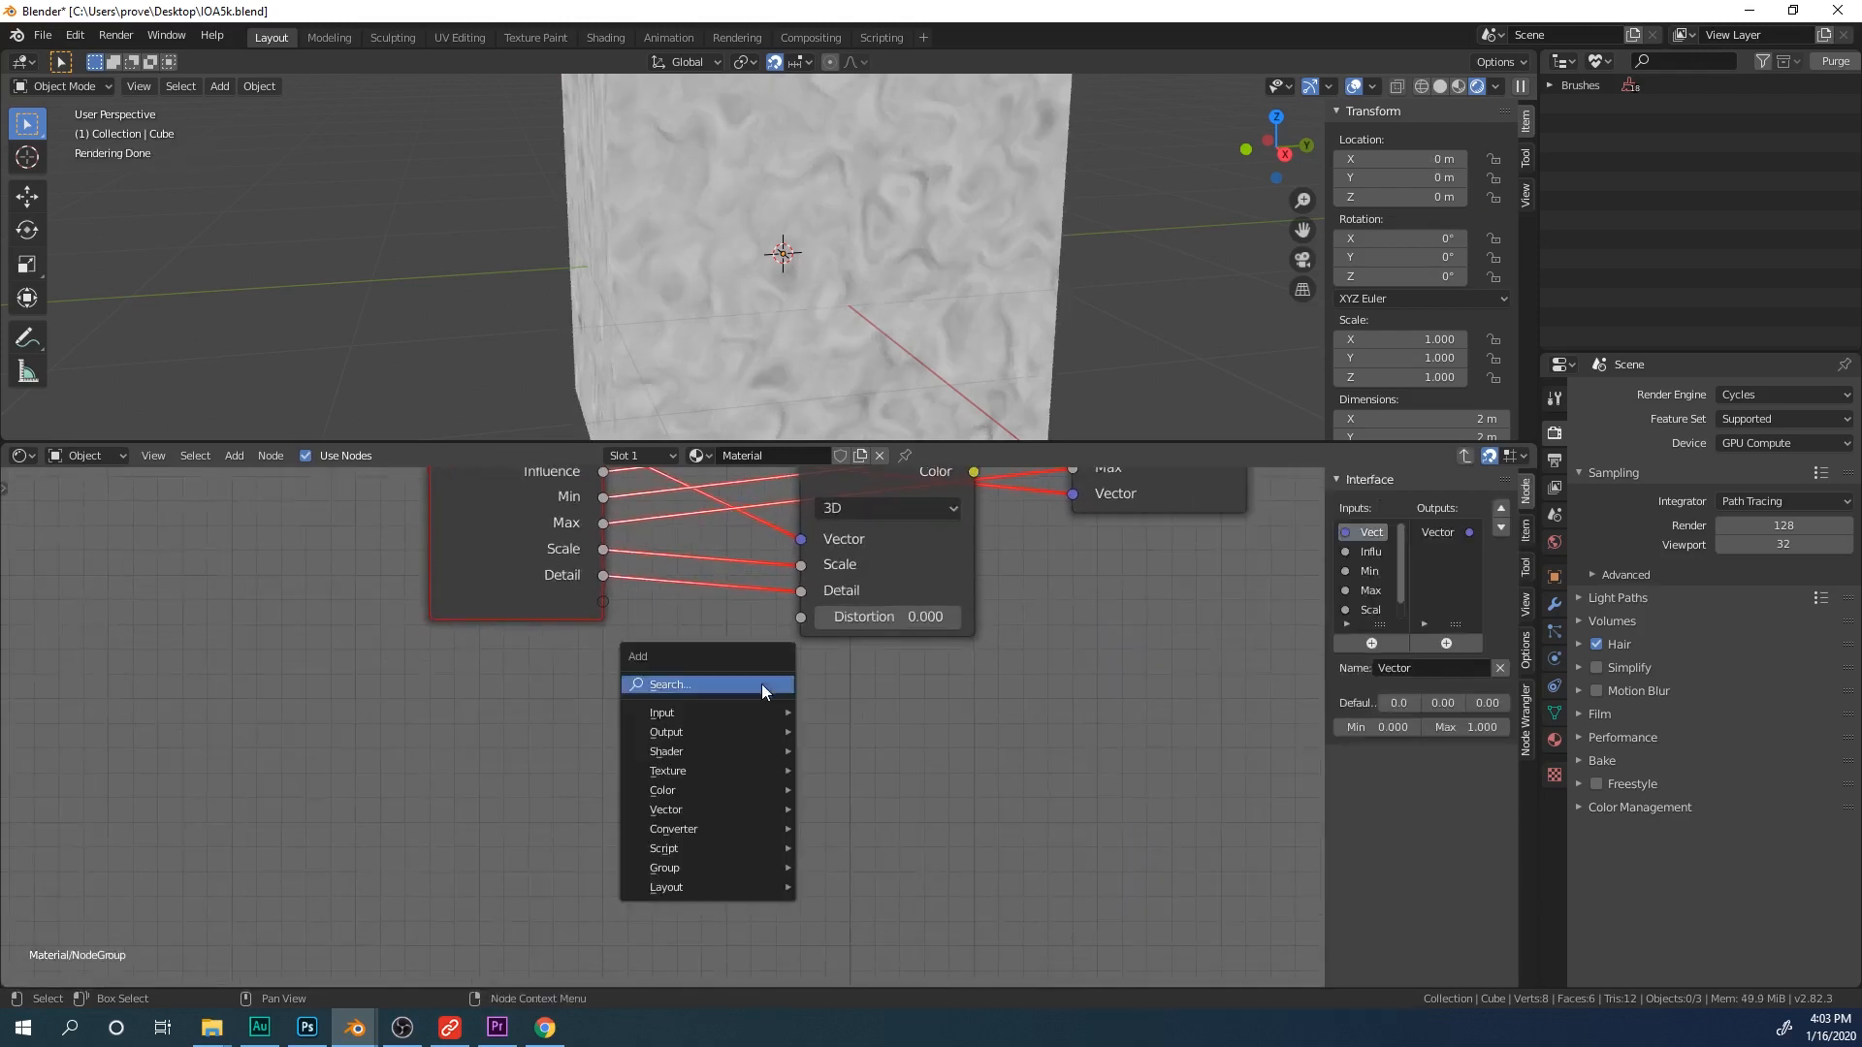
pyautogui.click(760, 684)
pyautogui.write('range')
pyautogui.press('Return')
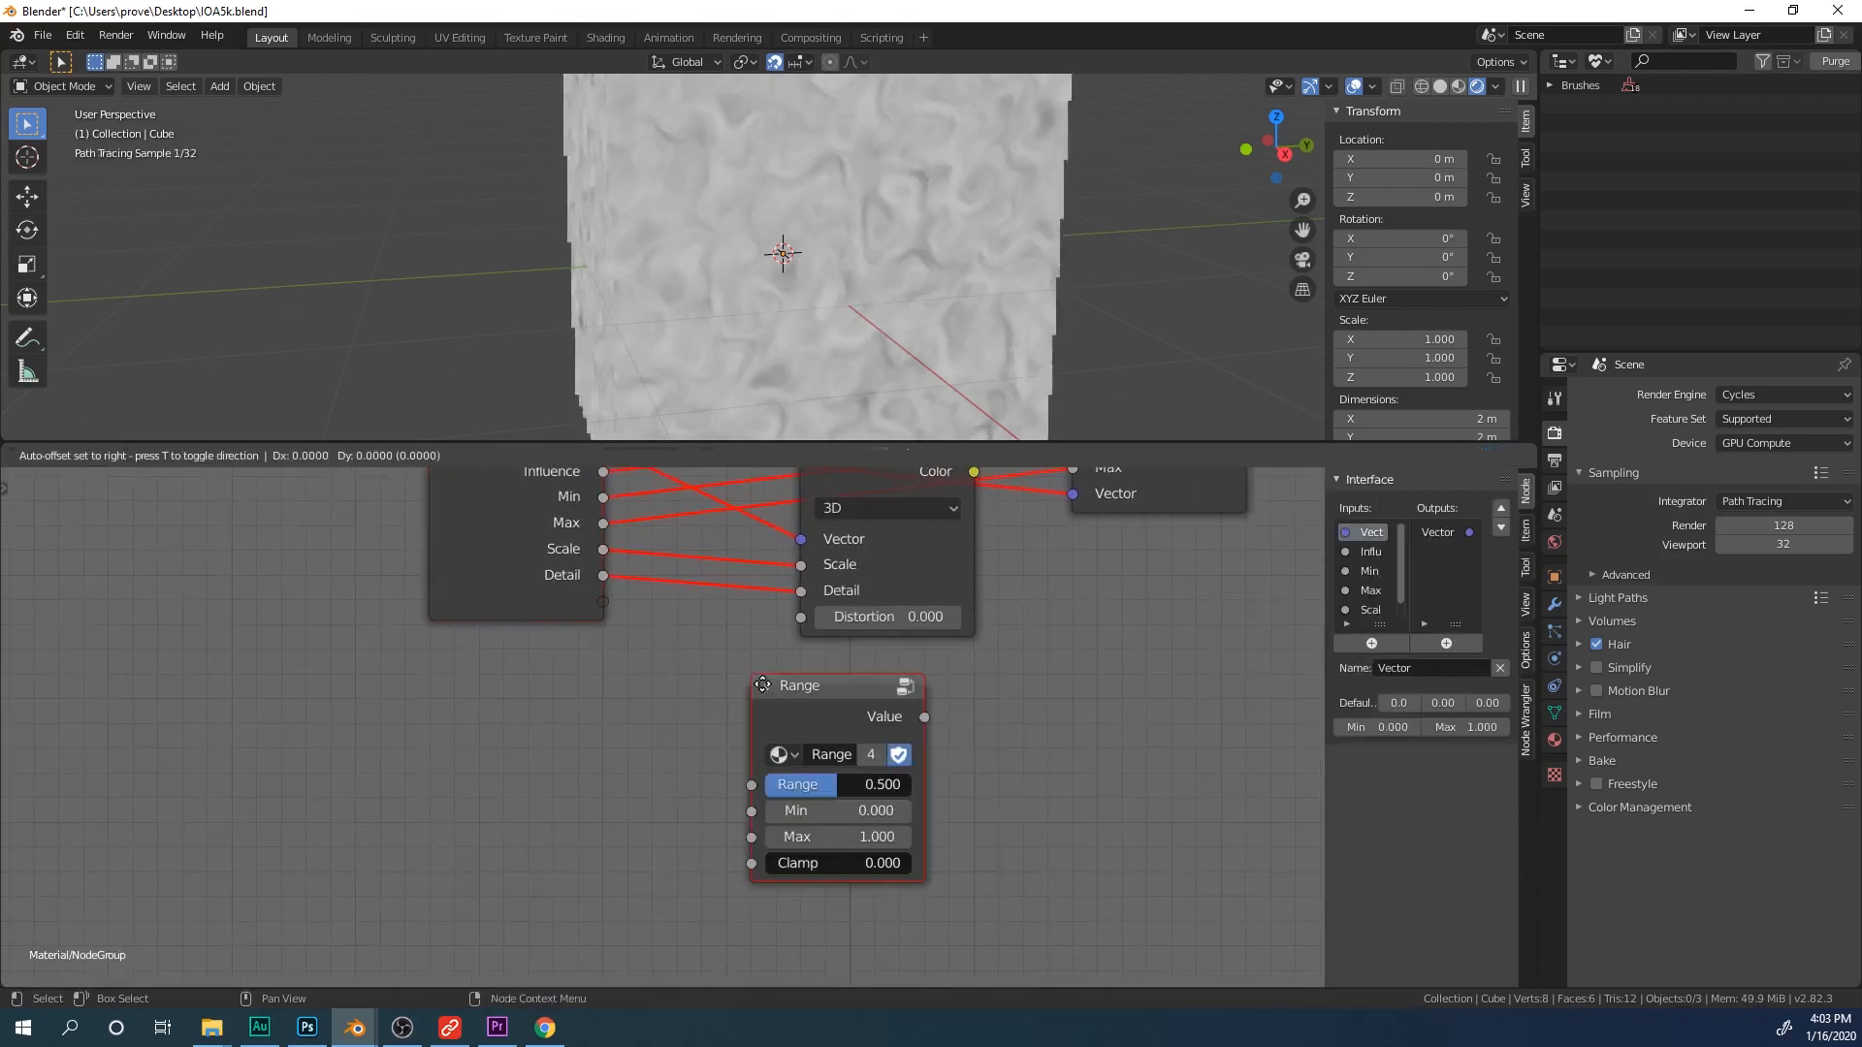
pyautogui.click(691, 664)
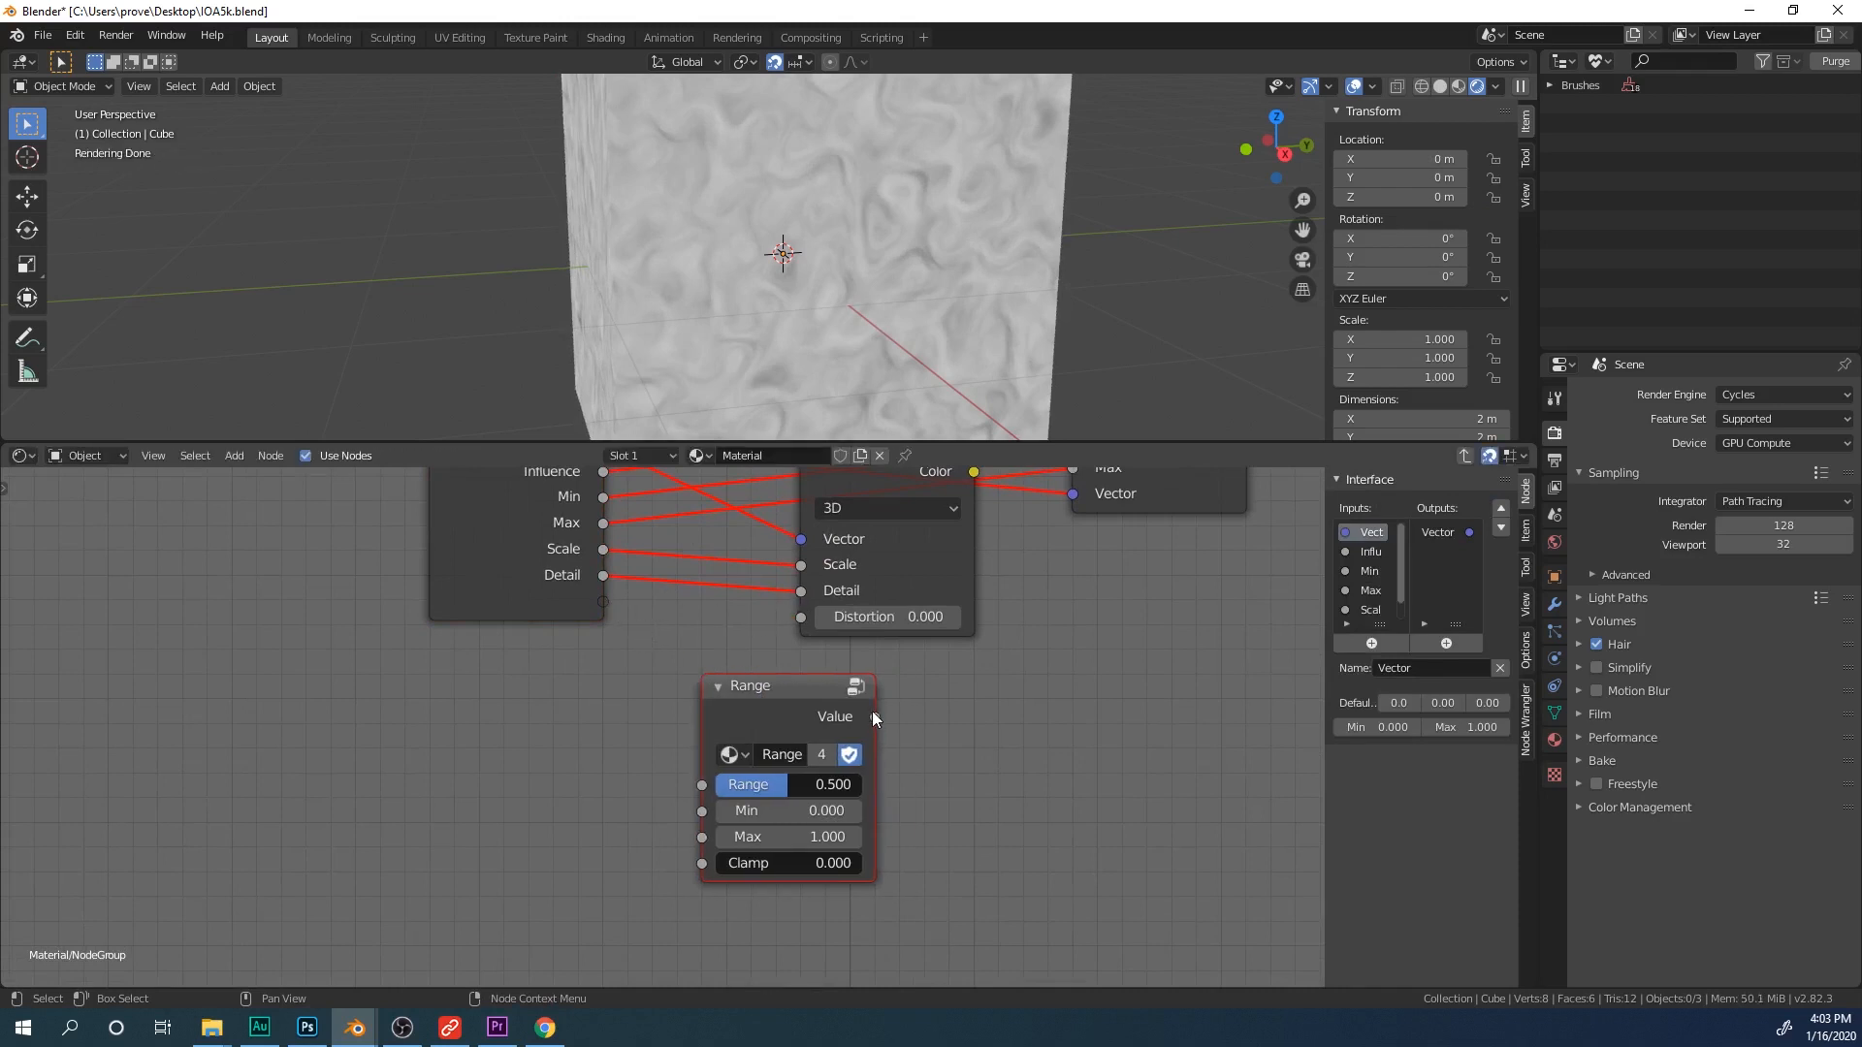
# Step: Connect the Range node's Value to the Noise Texture's Detail and set the Range node's Max to 16
pyautogui.moveTo(873, 715); pyautogui.dragTo(816, 601)
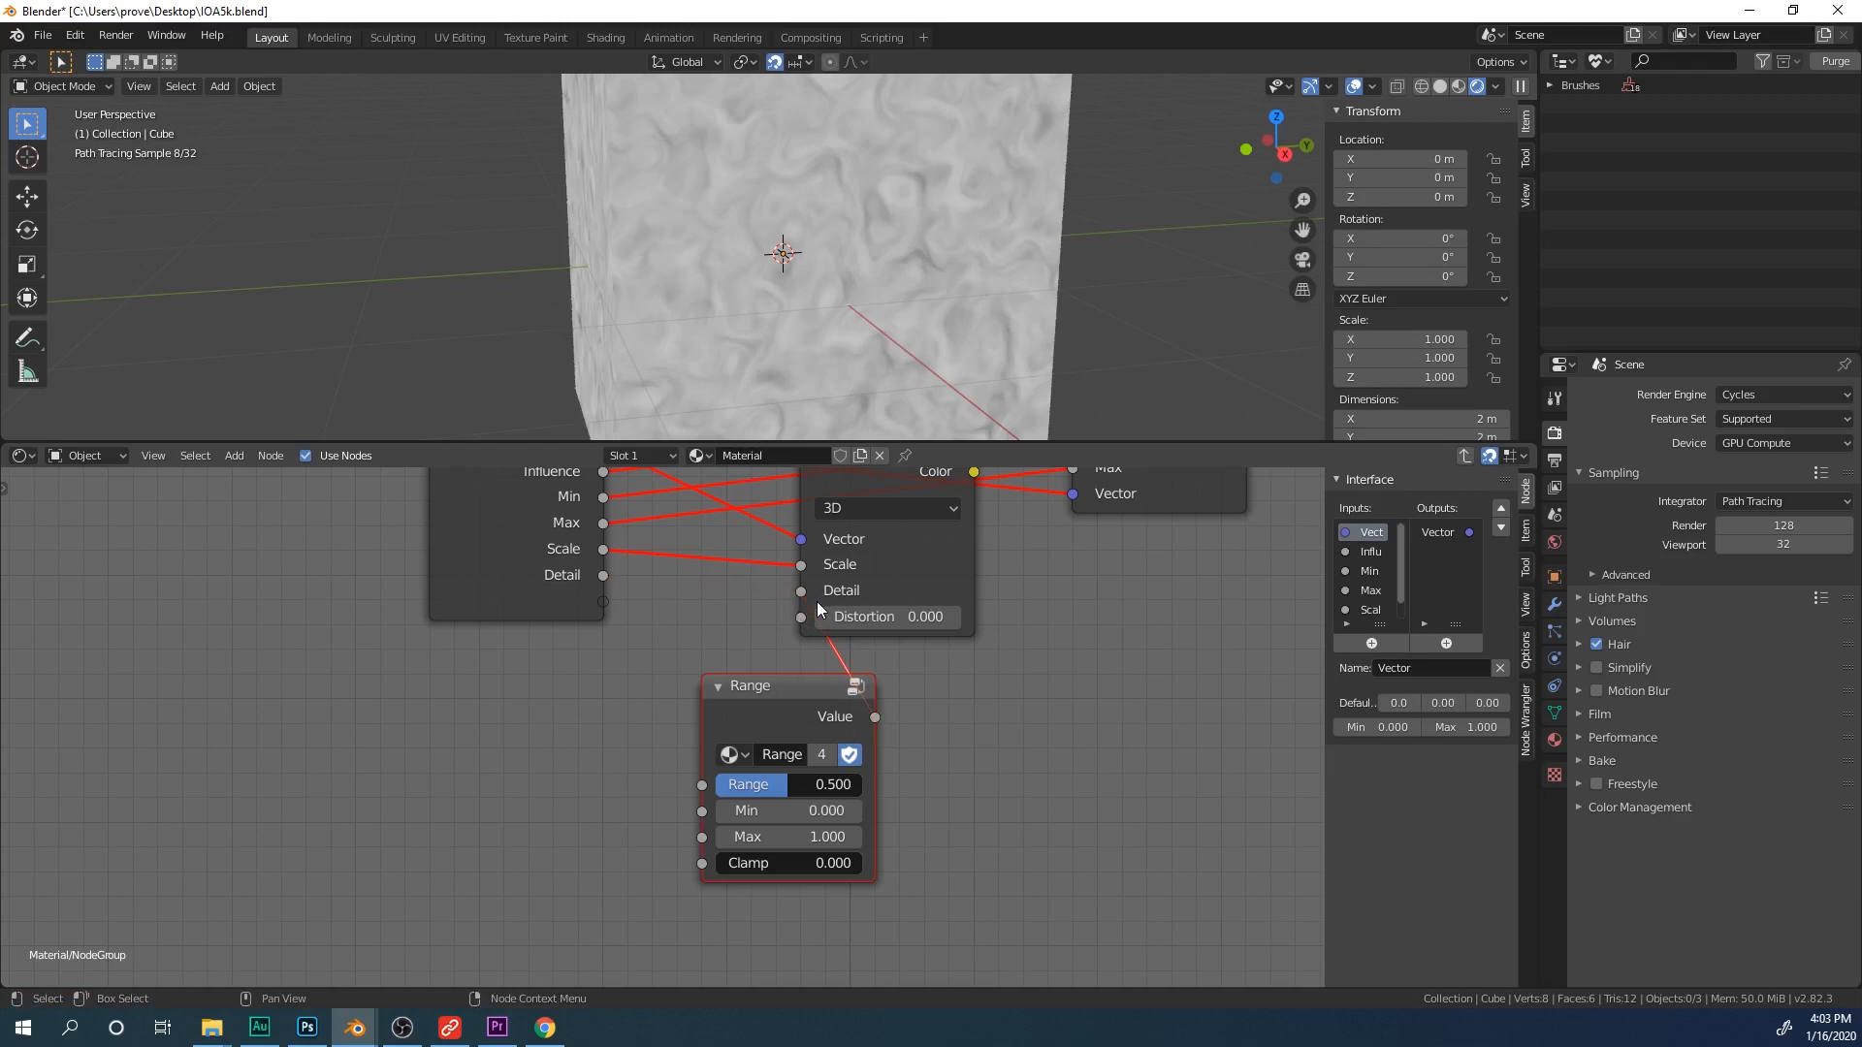
pyautogui.click(821, 834)
pyautogui.press('Return')
# Step: Move the Group Input node away from the others and expose the Range node's Range value as a group input
pyautogui.moveTo(531, 585); pyautogui.dragTo(475, 676)
pyautogui.moveTo(576, 732); pyautogui.dragTo(576, 732)
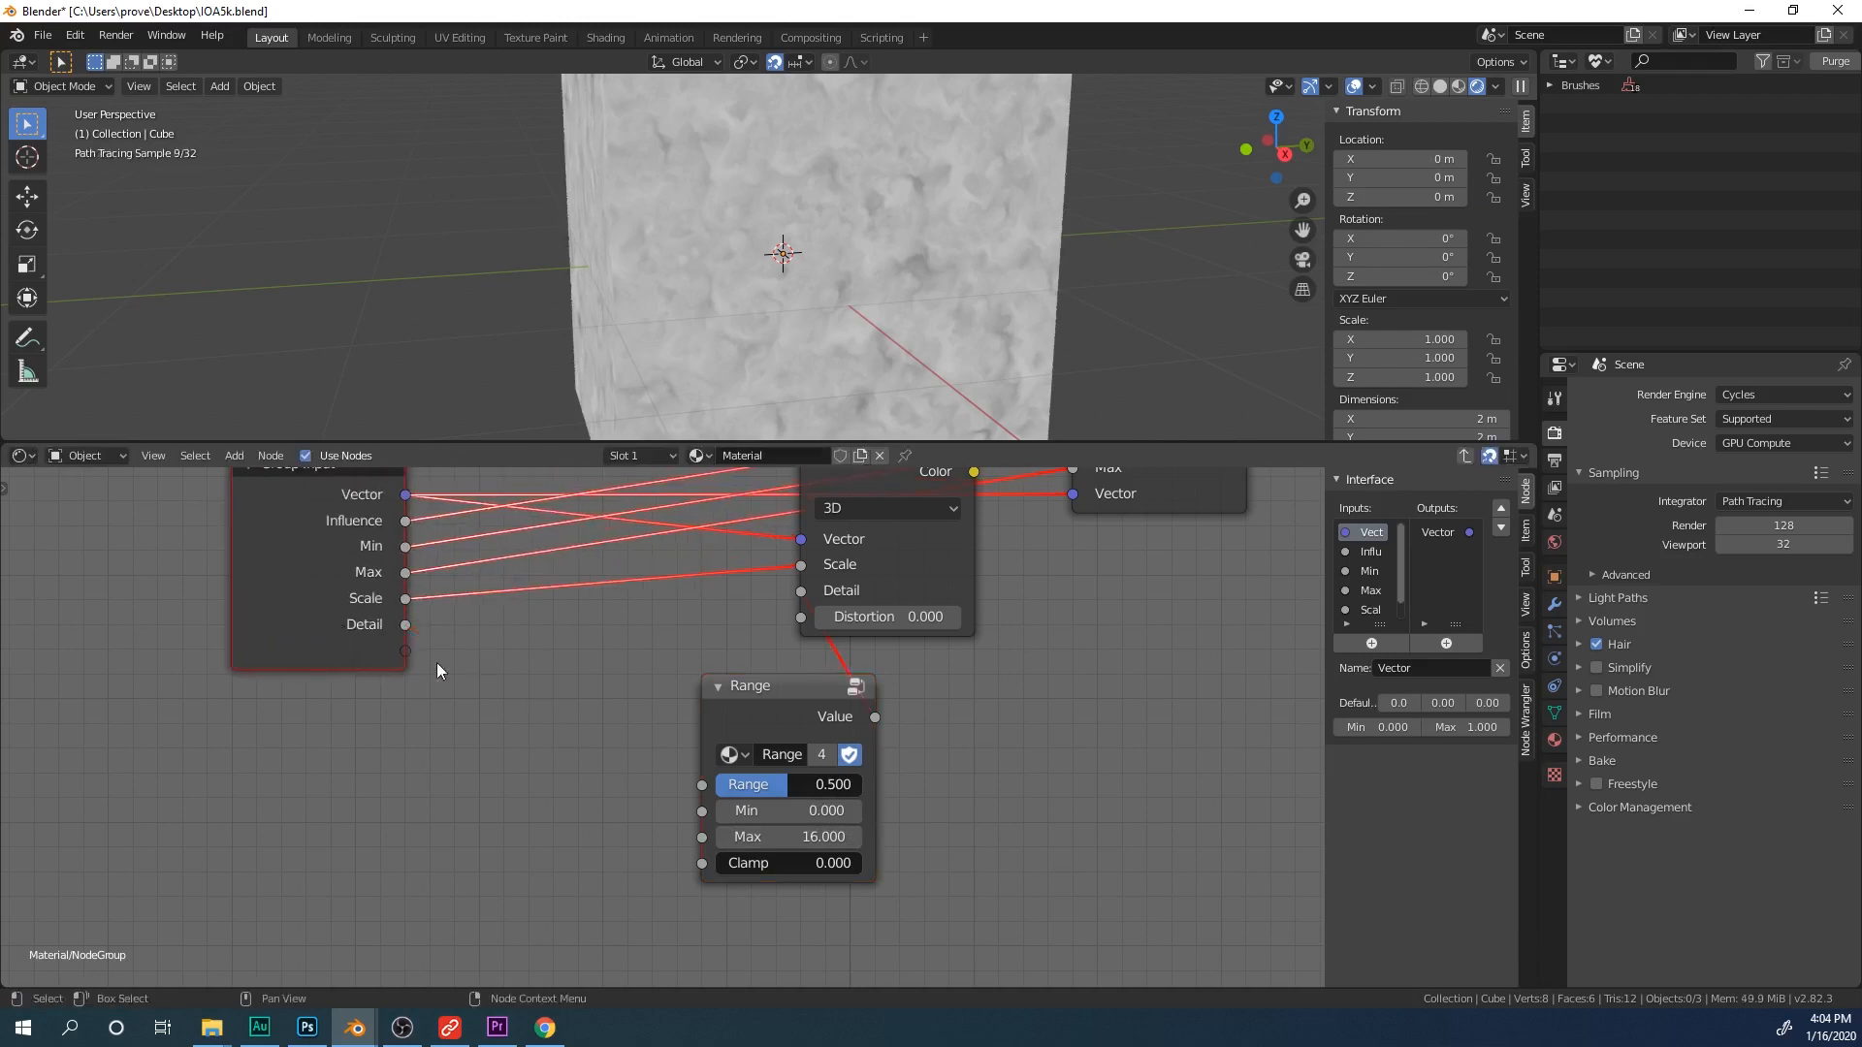
pyautogui.moveTo(405, 652); pyautogui.dragTo(711, 783)
pyautogui.scroll(-2, 1360, 610)
# Step: Remove the unused Detail input from the group's interface and rename the Range input as Detail
pyautogui.click(1371, 593)
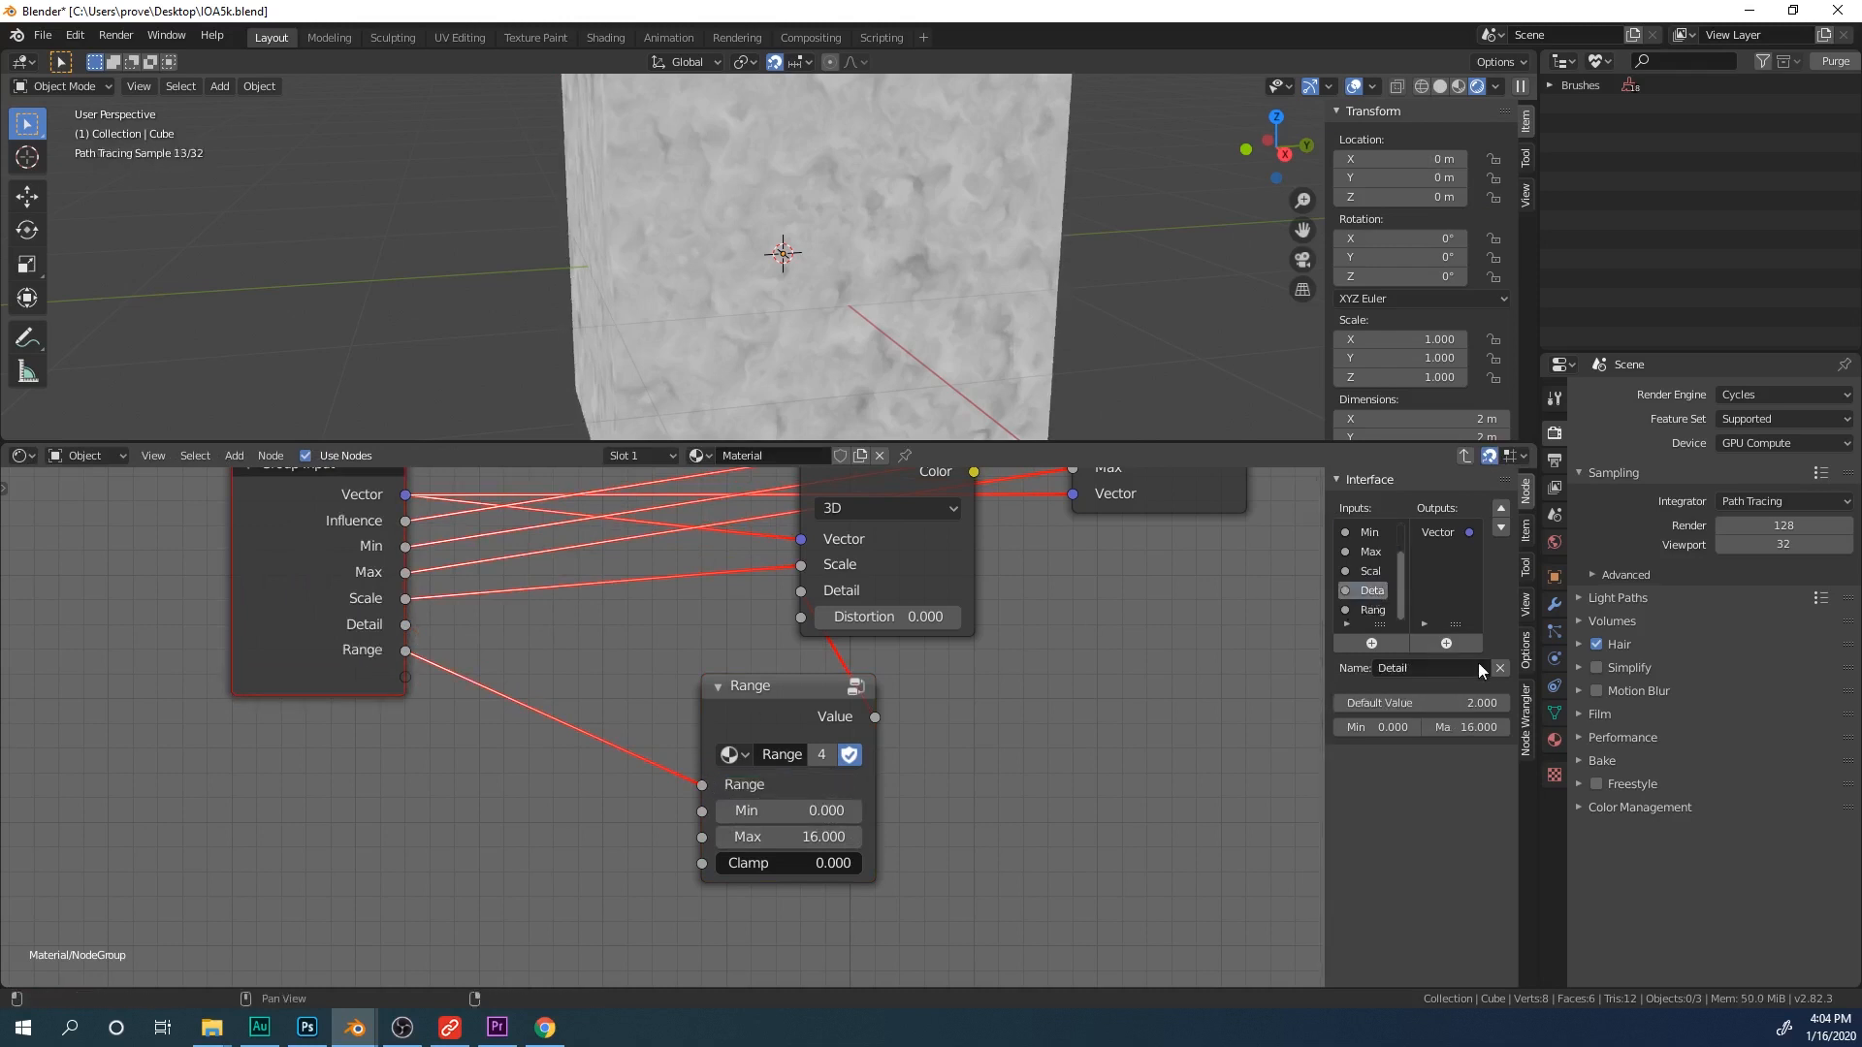
pyautogui.click(1494, 667)
pyautogui.click(1441, 667)
pyautogui.write('De')
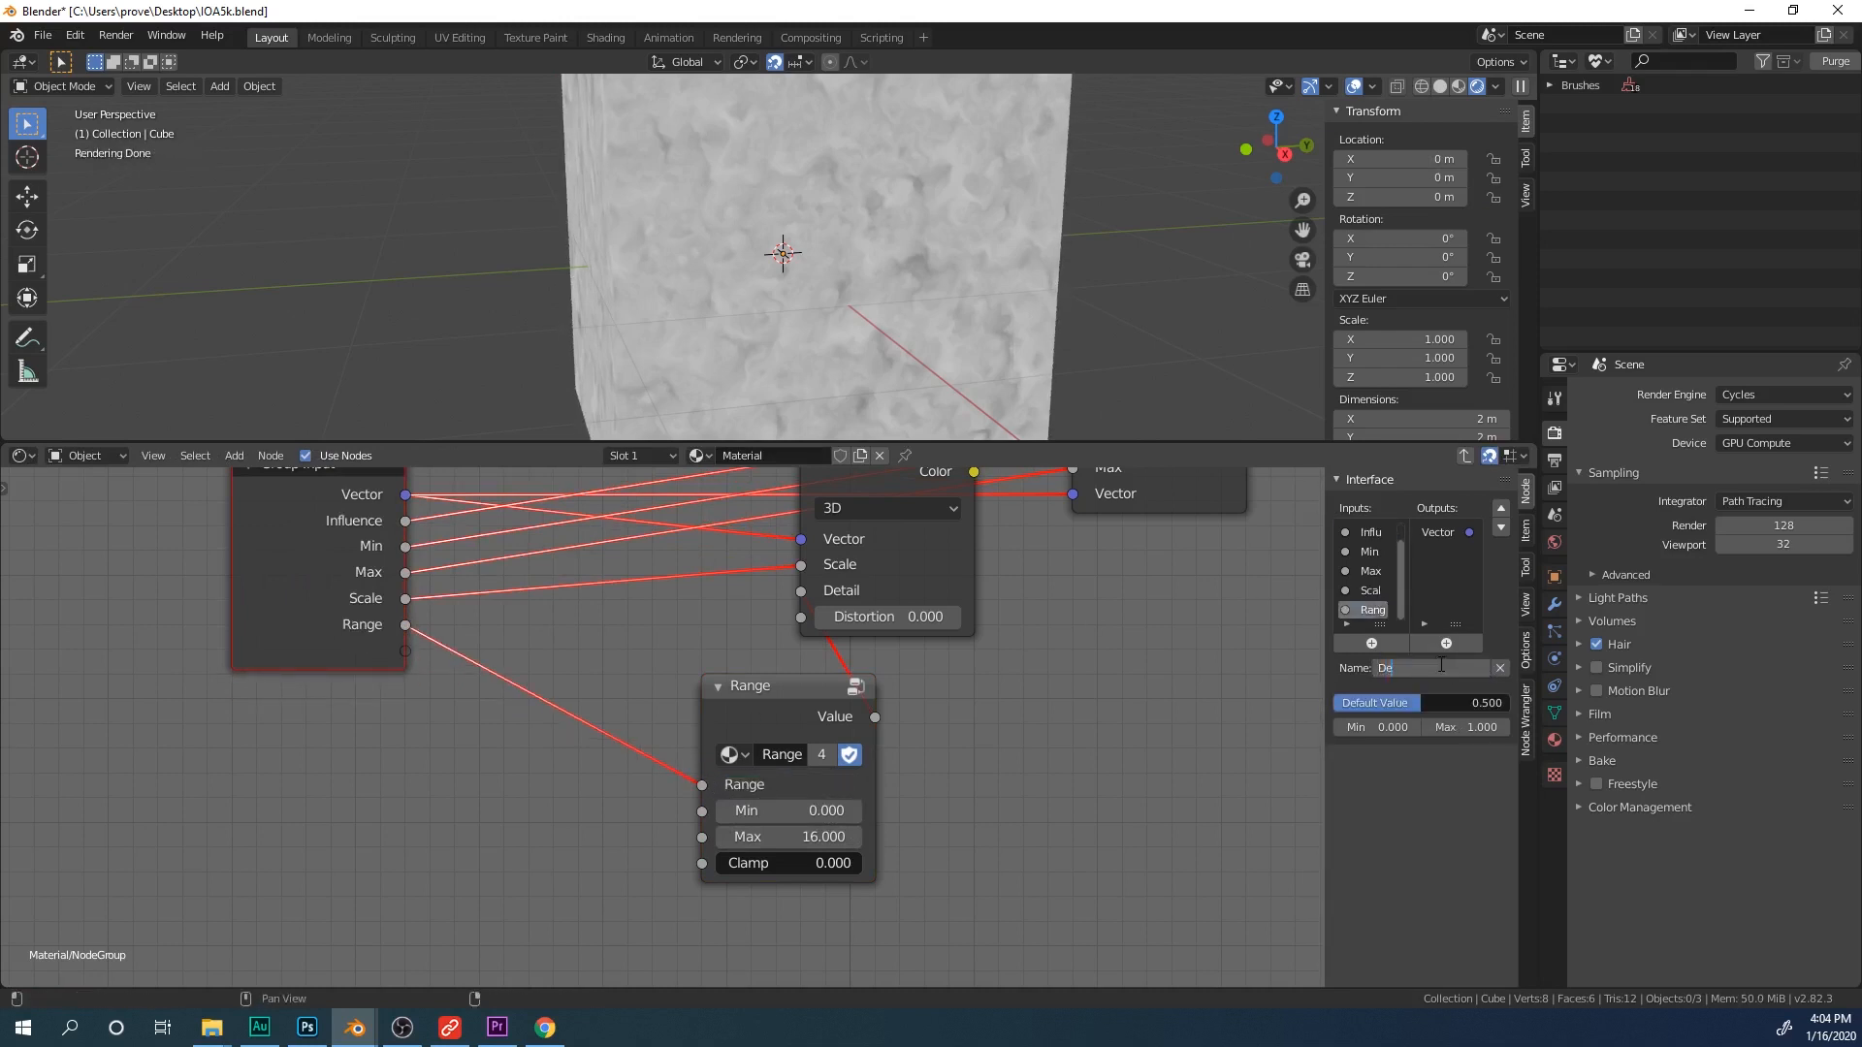
pyautogui.write('tail')
pyautogui.press('Return')
# Step: Move the Range node closer to the Group Input, just below and before the Noise Texture
pyautogui.scroll(-2, 640, 660)
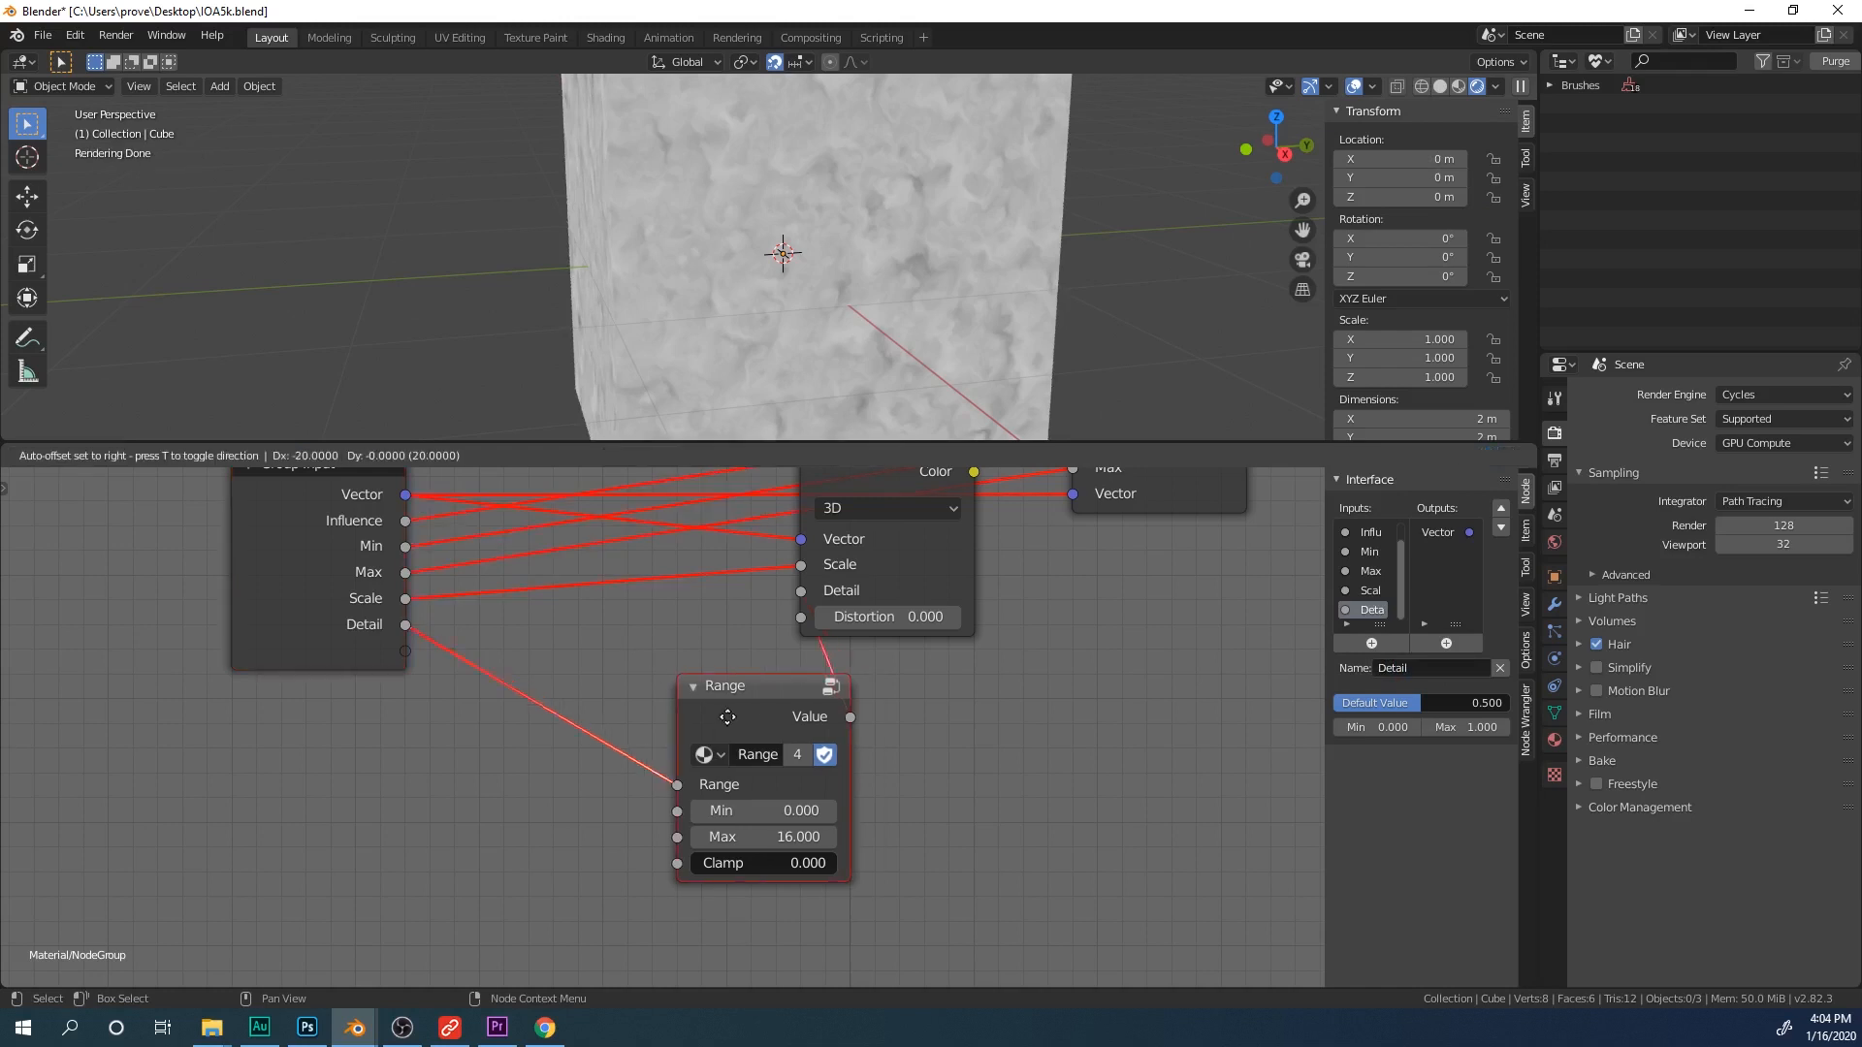
pyautogui.moveTo(668, 720); pyautogui.dragTo(738, 711, button='middle')
pyautogui.scroll(1, 647, 689)
pyautogui.moveTo(746, 704); pyautogui.dragTo(728, 662)
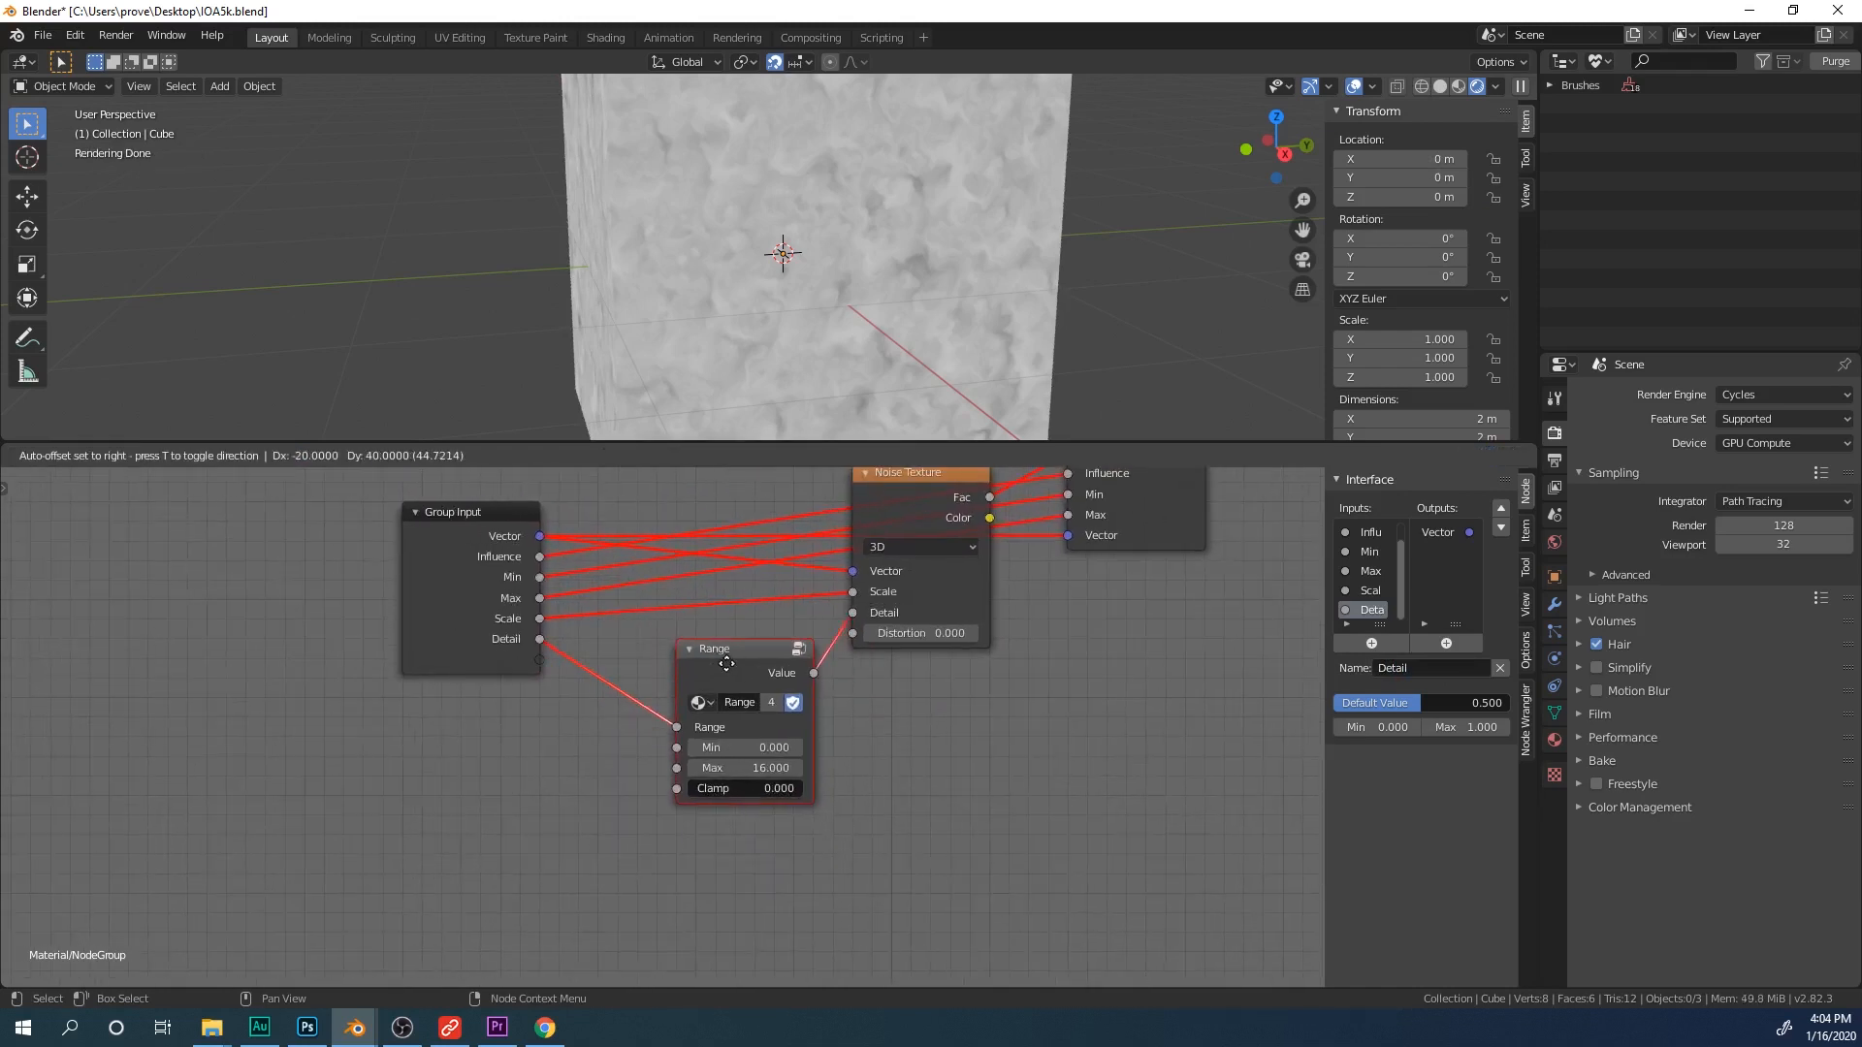
pyautogui.moveTo(728, 661); pyautogui.dragTo(754, 744, button='middle')
pyautogui.scroll(1, 725, 704)
pyautogui.scroll(-1, 819, 707)
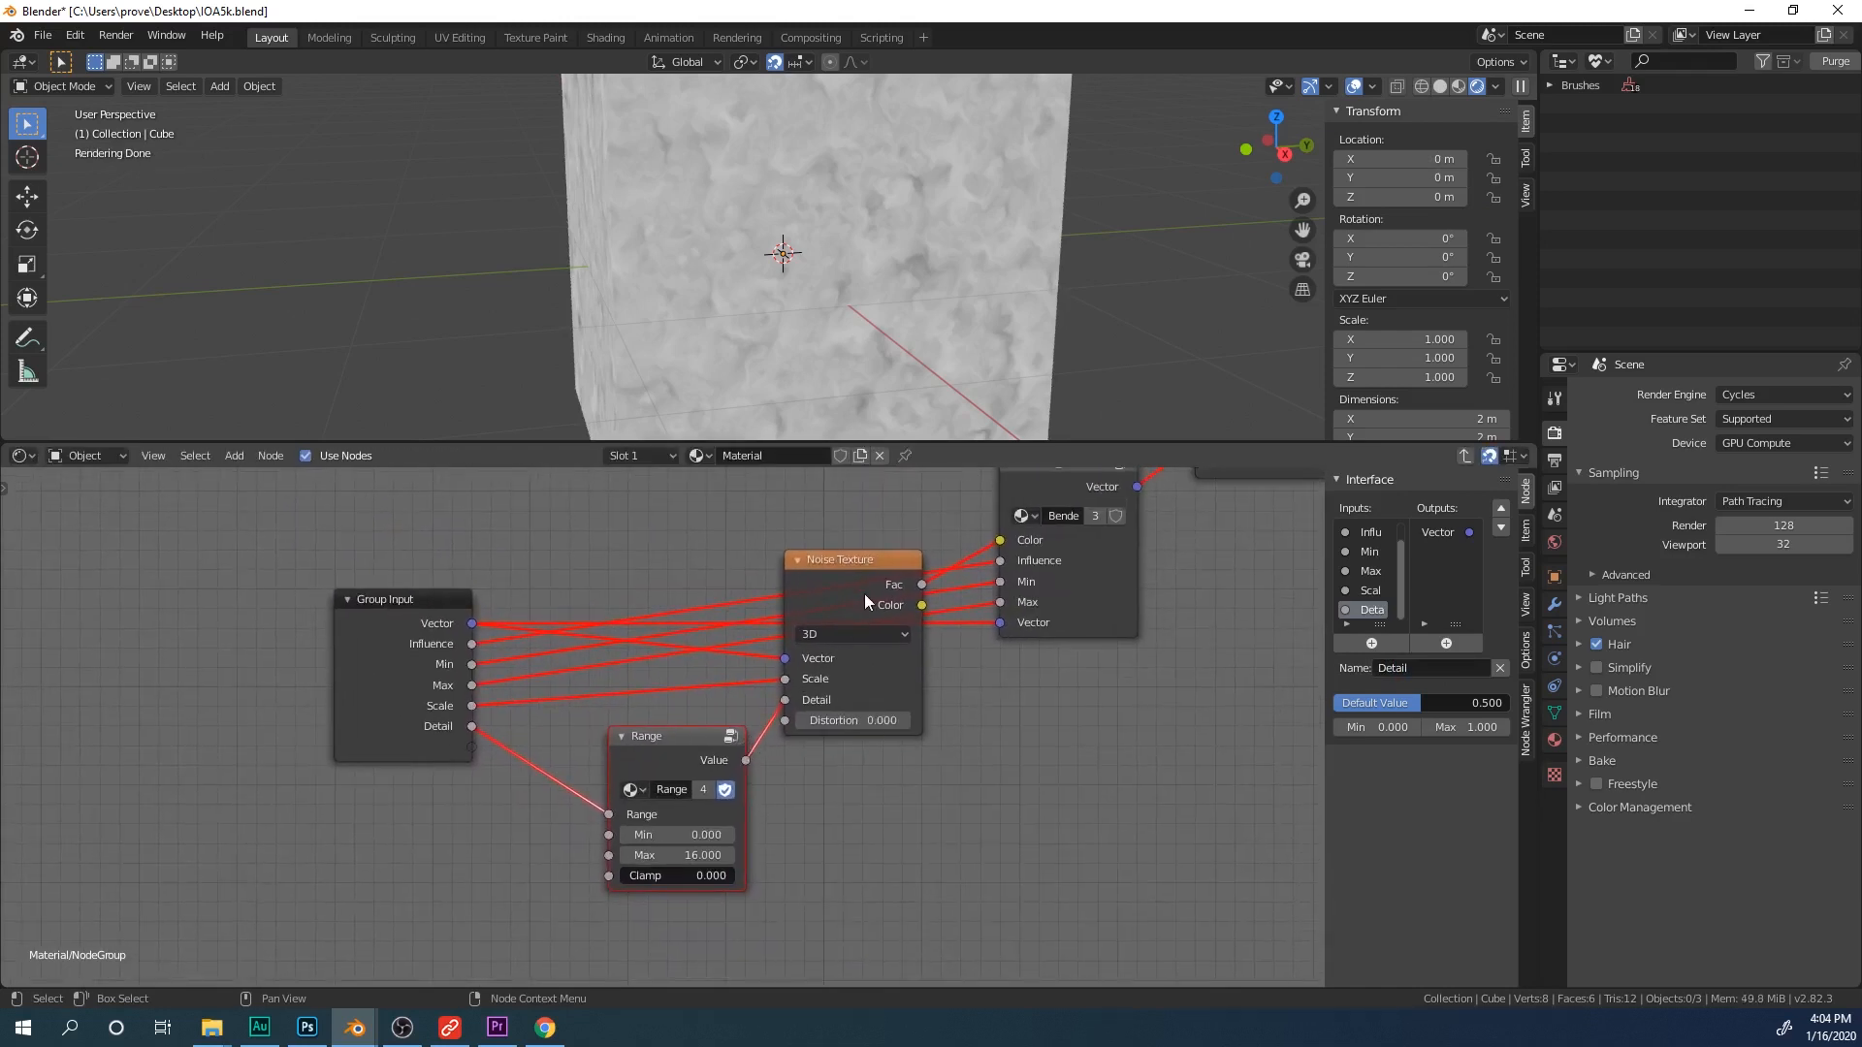
# Step: Reorder the group's inputs so that Vector comes last, below Detail, and return to the main material nodes
pyautogui.press('Tab')
pyautogui.moveTo(917, 748); pyautogui.dragTo(942, 731, button='middle')
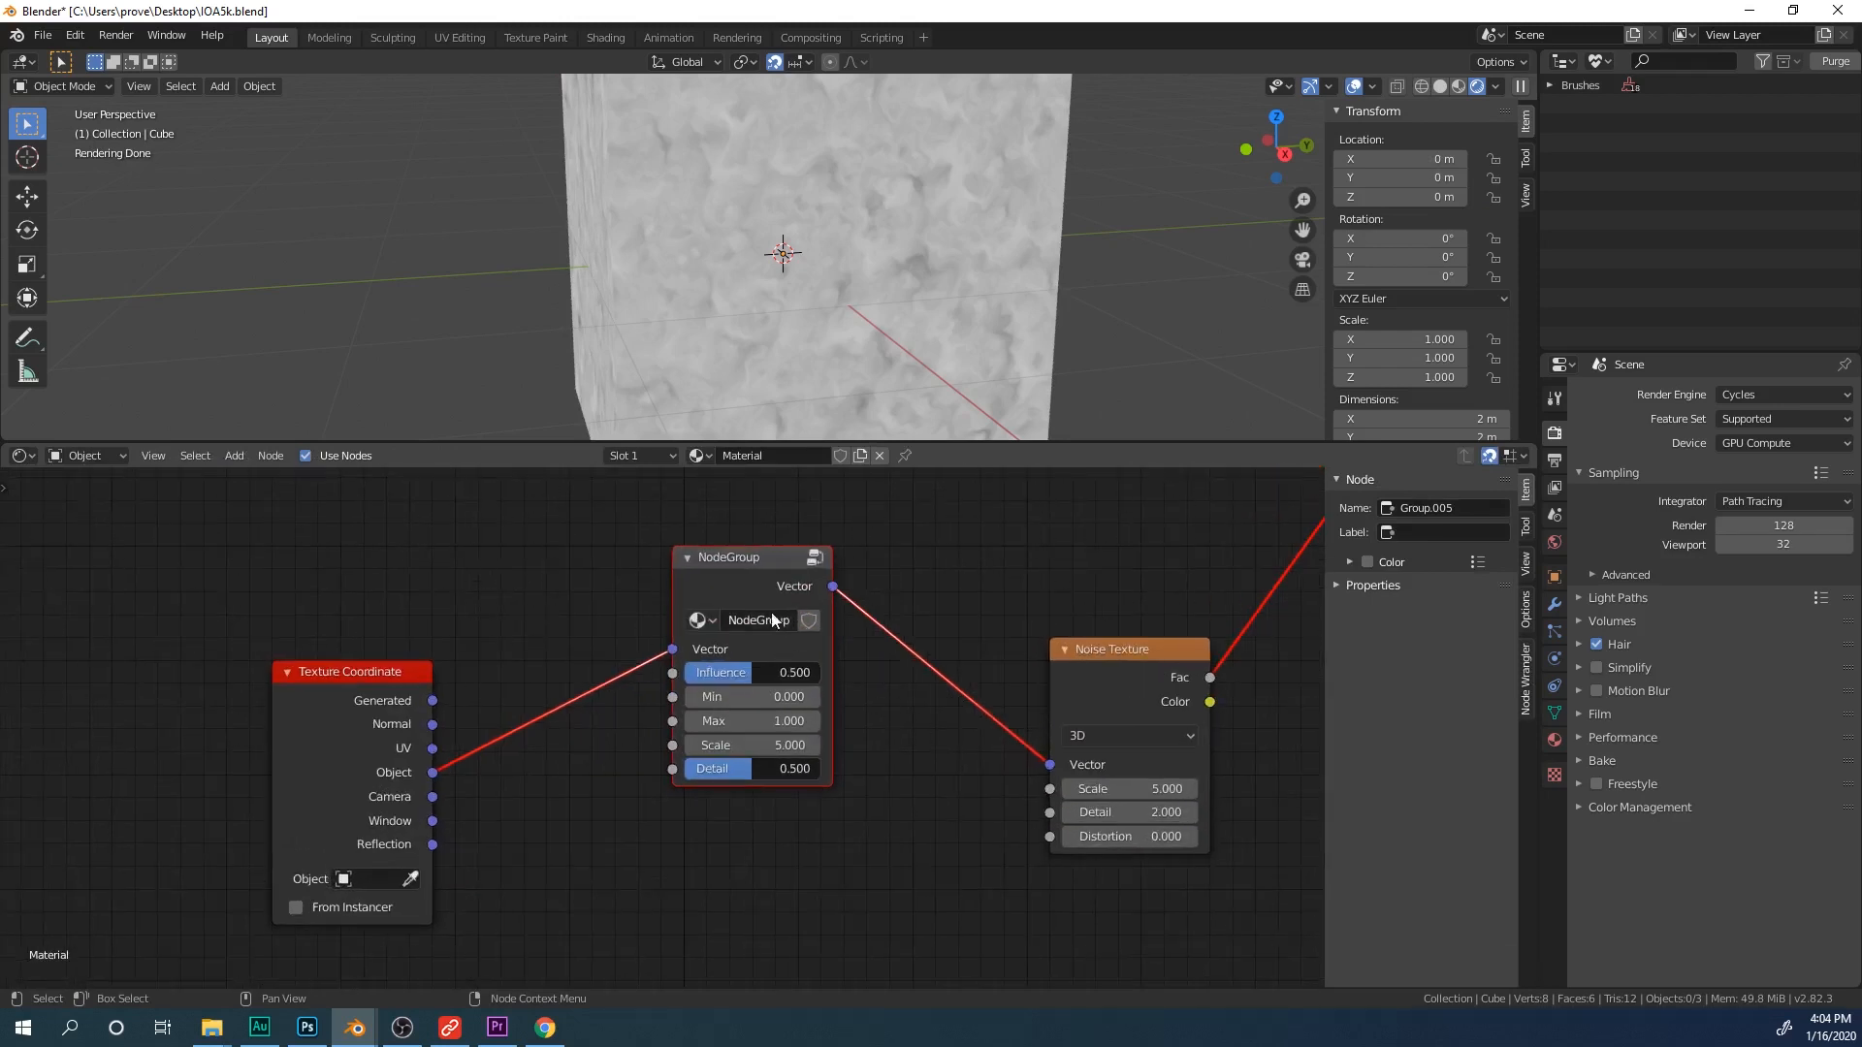
pyautogui.press('Tab')
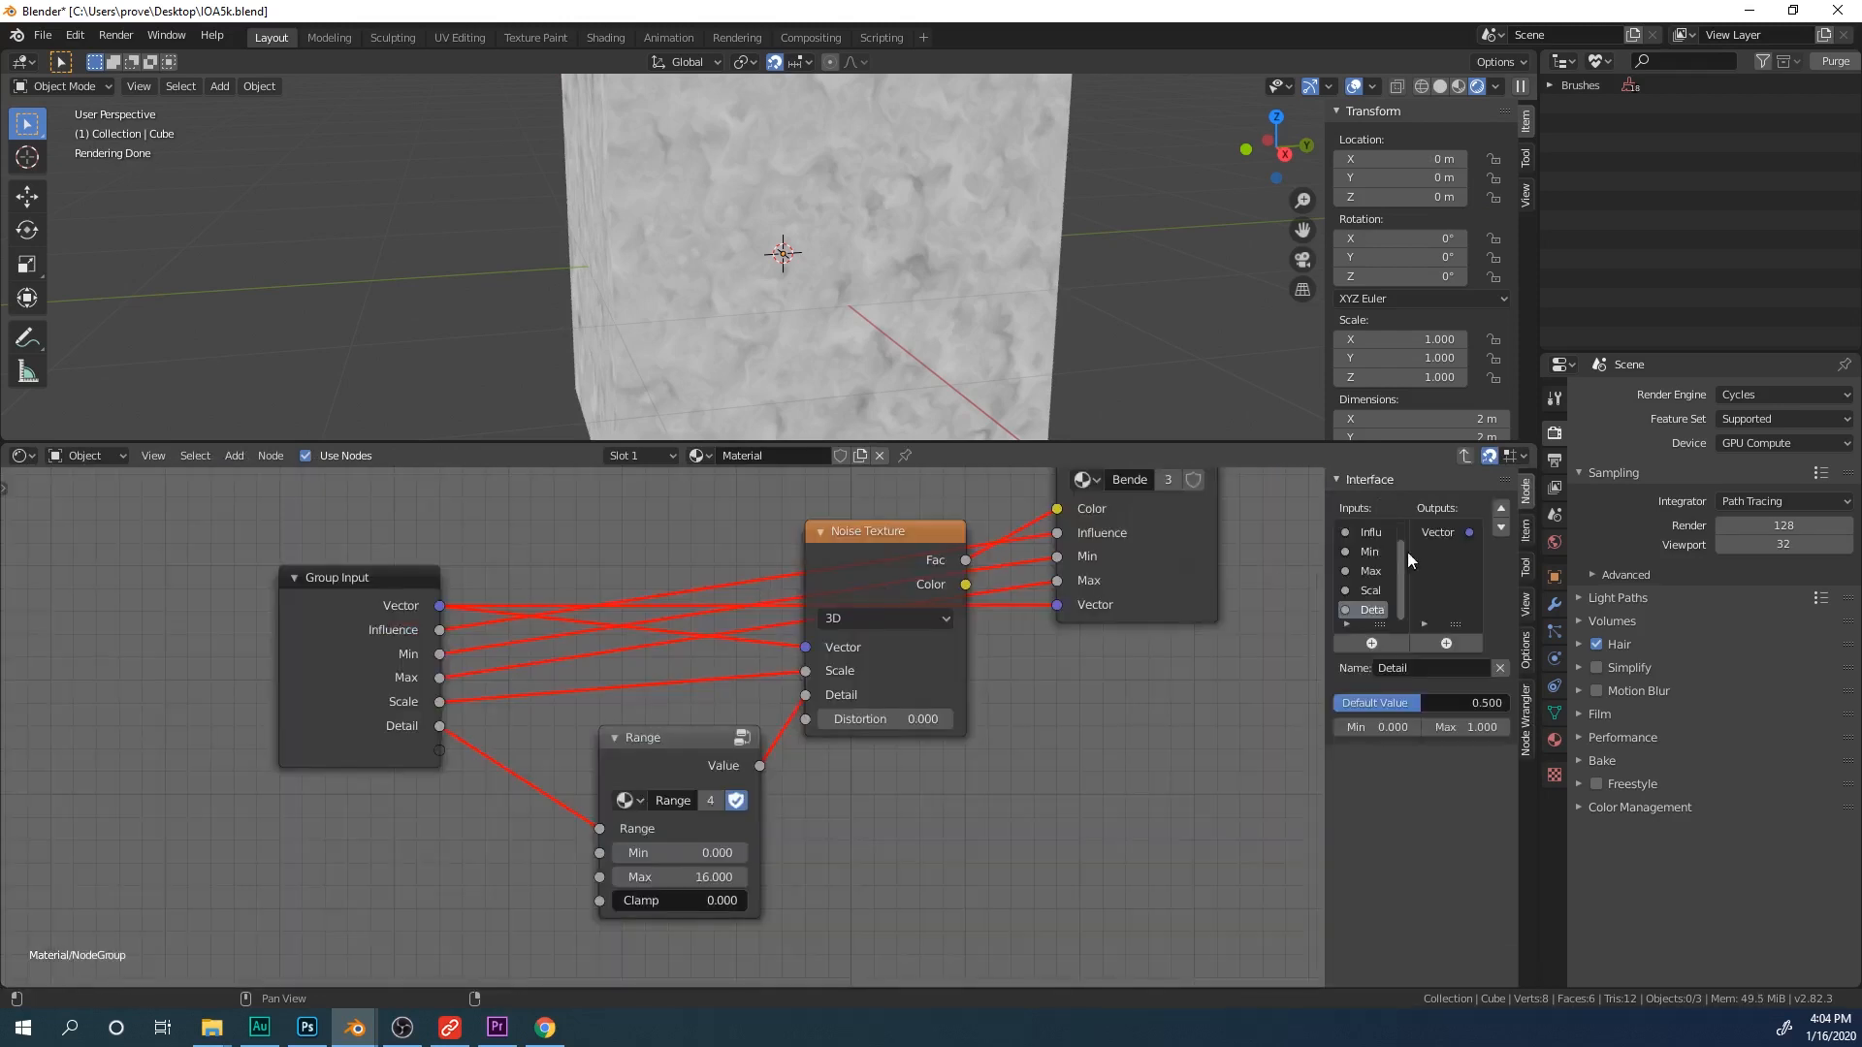
pyautogui.click(1367, 532)
pyautogui.click(1500, 529)
pyautogui.click(1500, 529)
pyautogui.click(1501, 528)
pyautogui.click(1500, 529)
pyautogui.click(1500, 528)
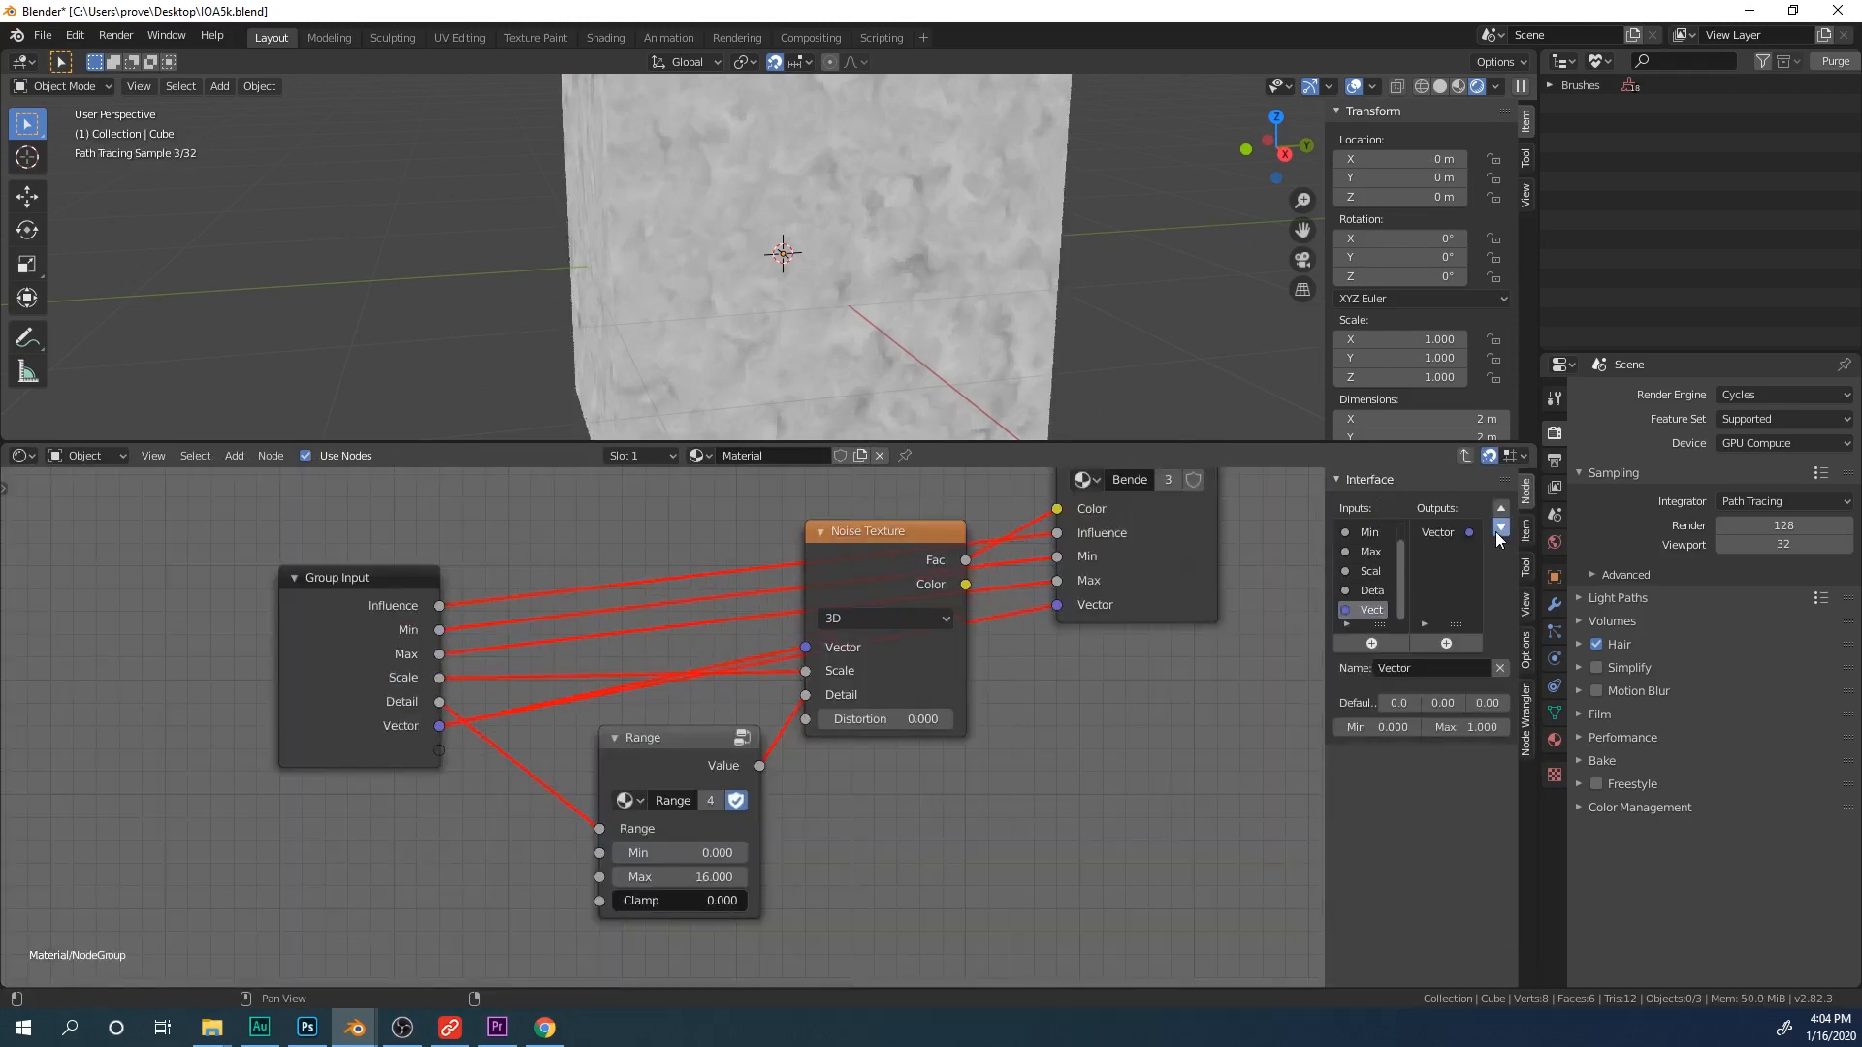
pyautogui.press('Tab')
pyautogui.moveTo(865, 716); pyautogui.dragTo(916, 713, button='middle')
pyautogui.scroll(1, 915, 712)
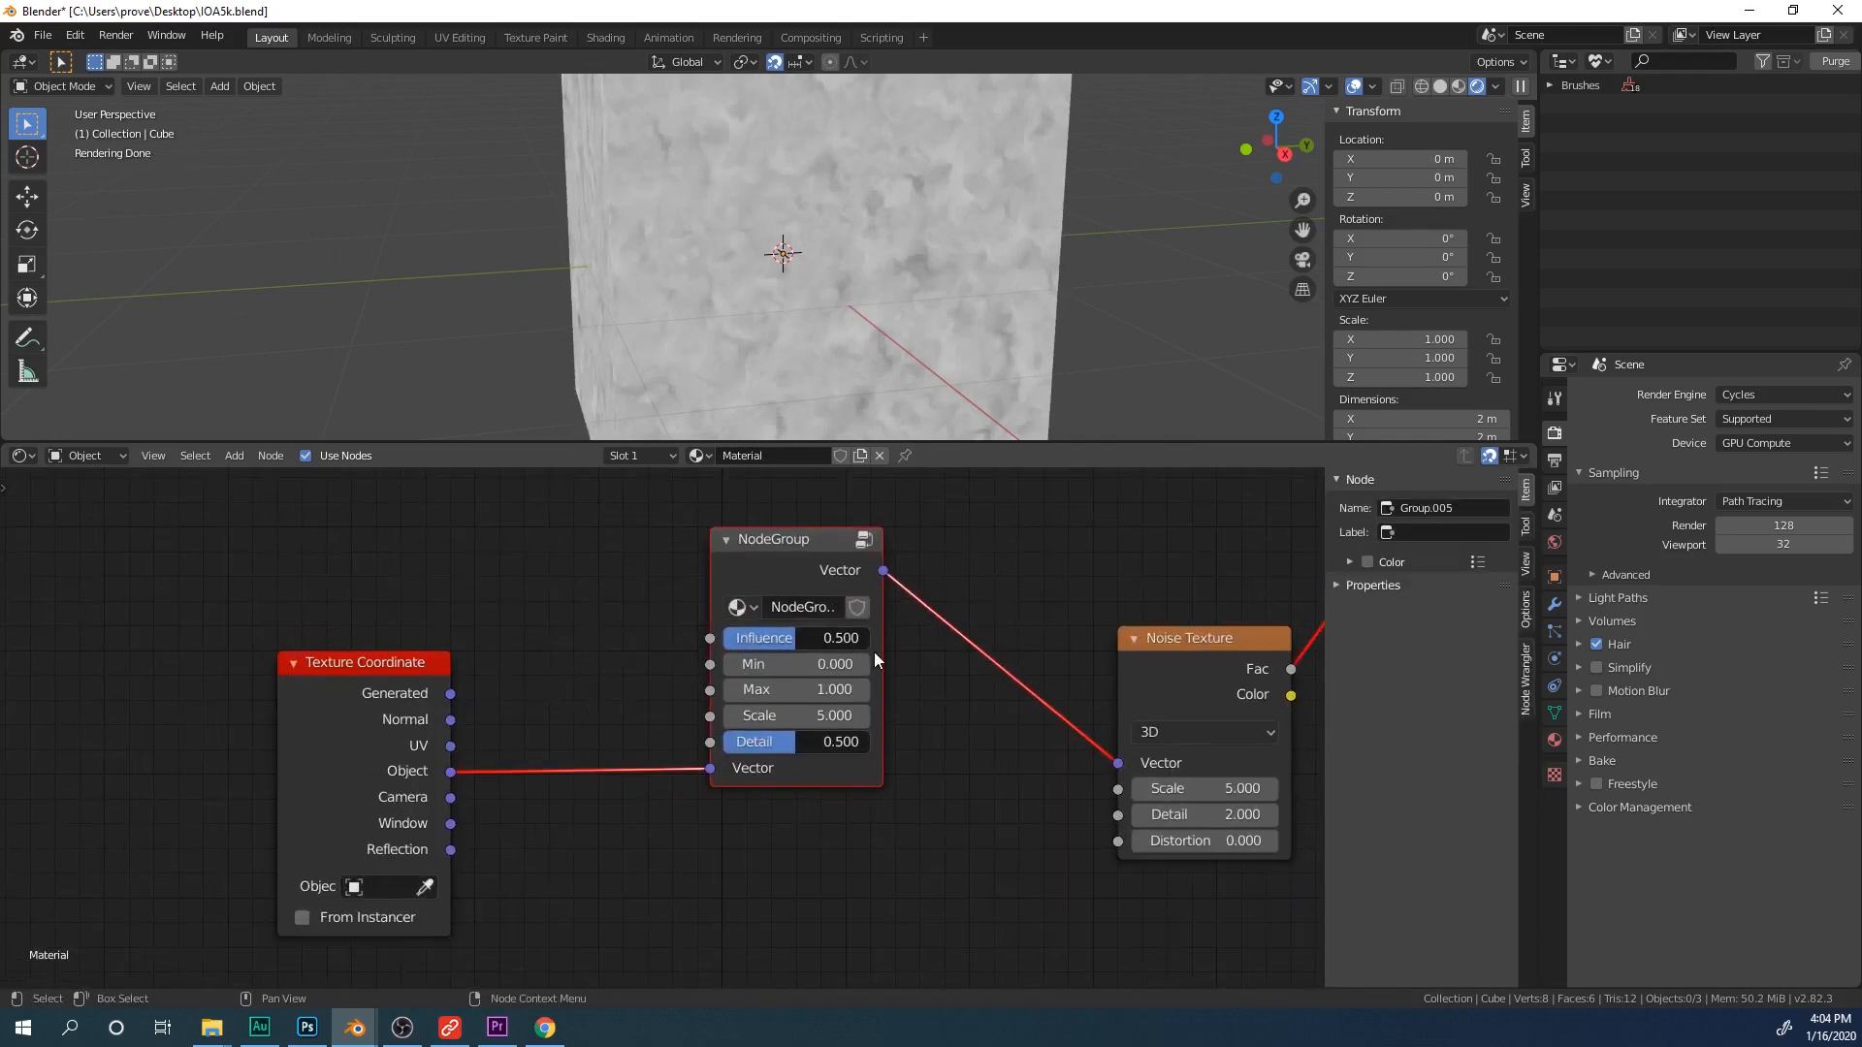
# Step: Unlink the NodeGroup node's Vector input and output to compare the render, and reconnect both links
pyautogui.moveTo(710, 768); pyautogui.dragTo(663, 799)
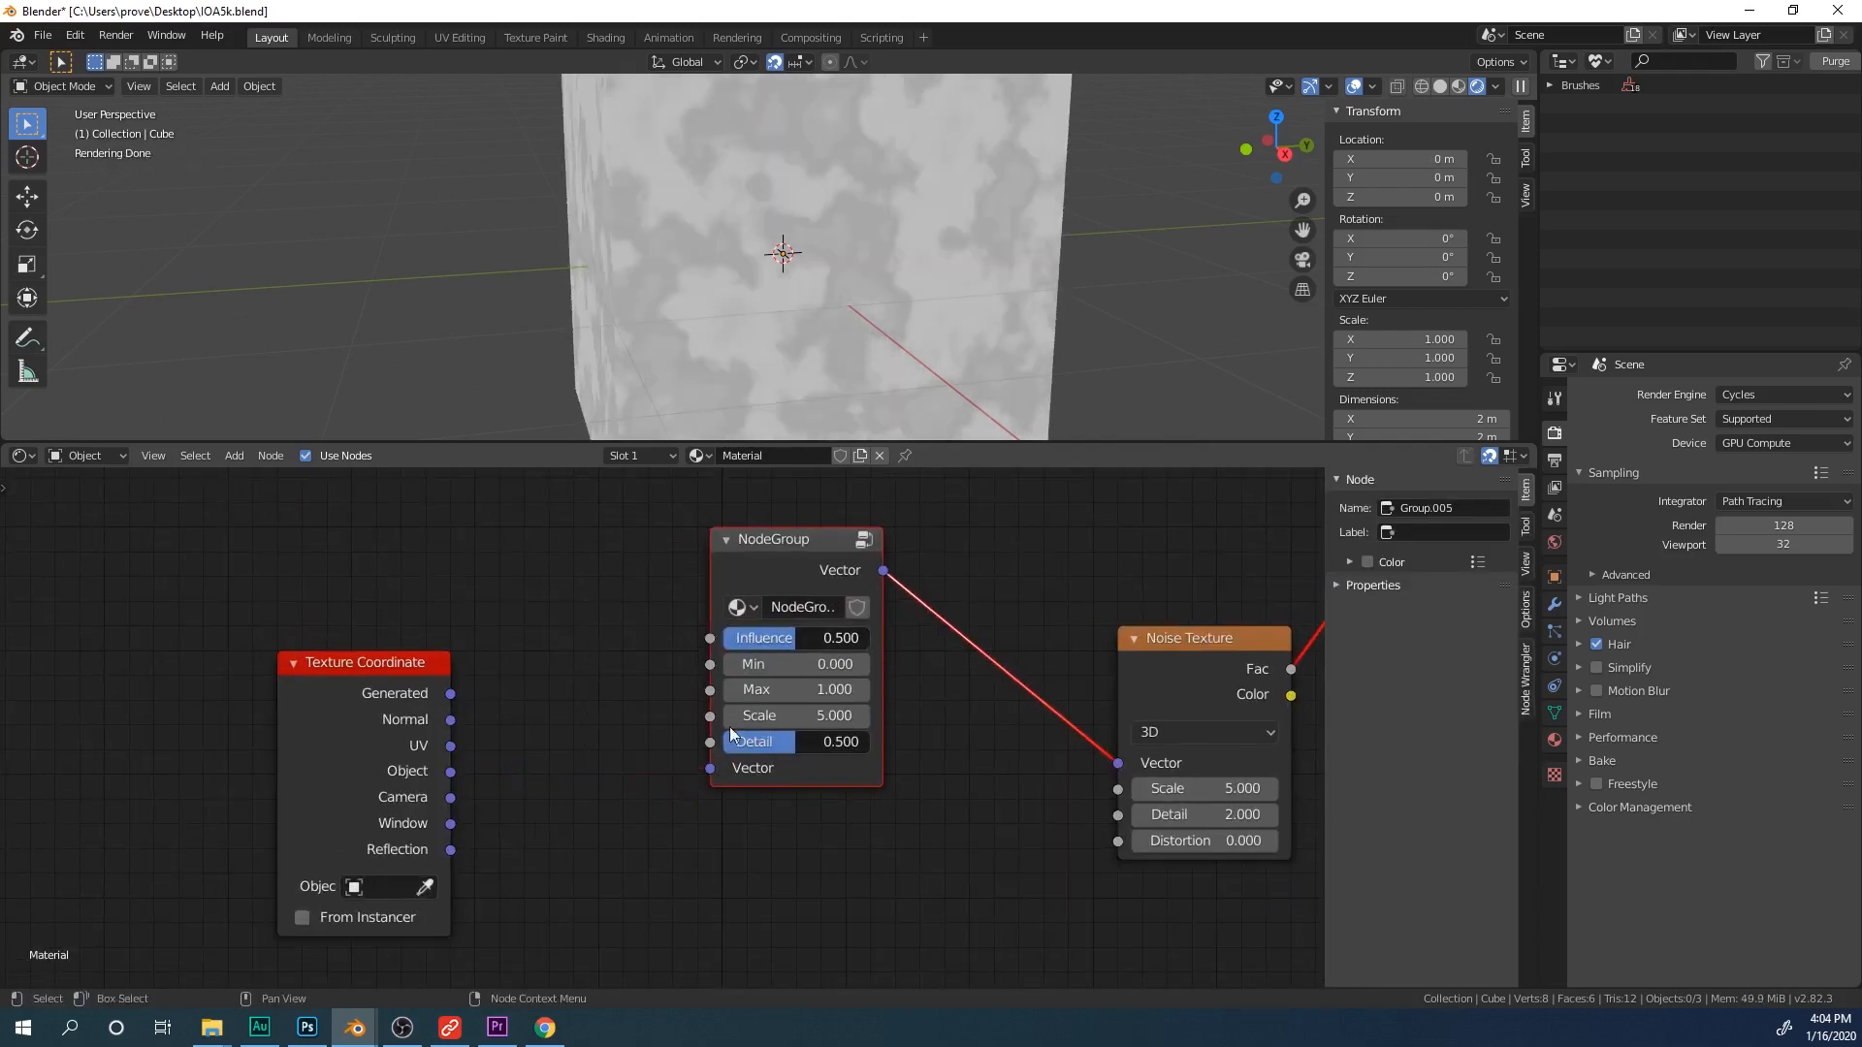
pyautogui.moveTo(1118, 765); pyautogui.dragTo(1030, 778)
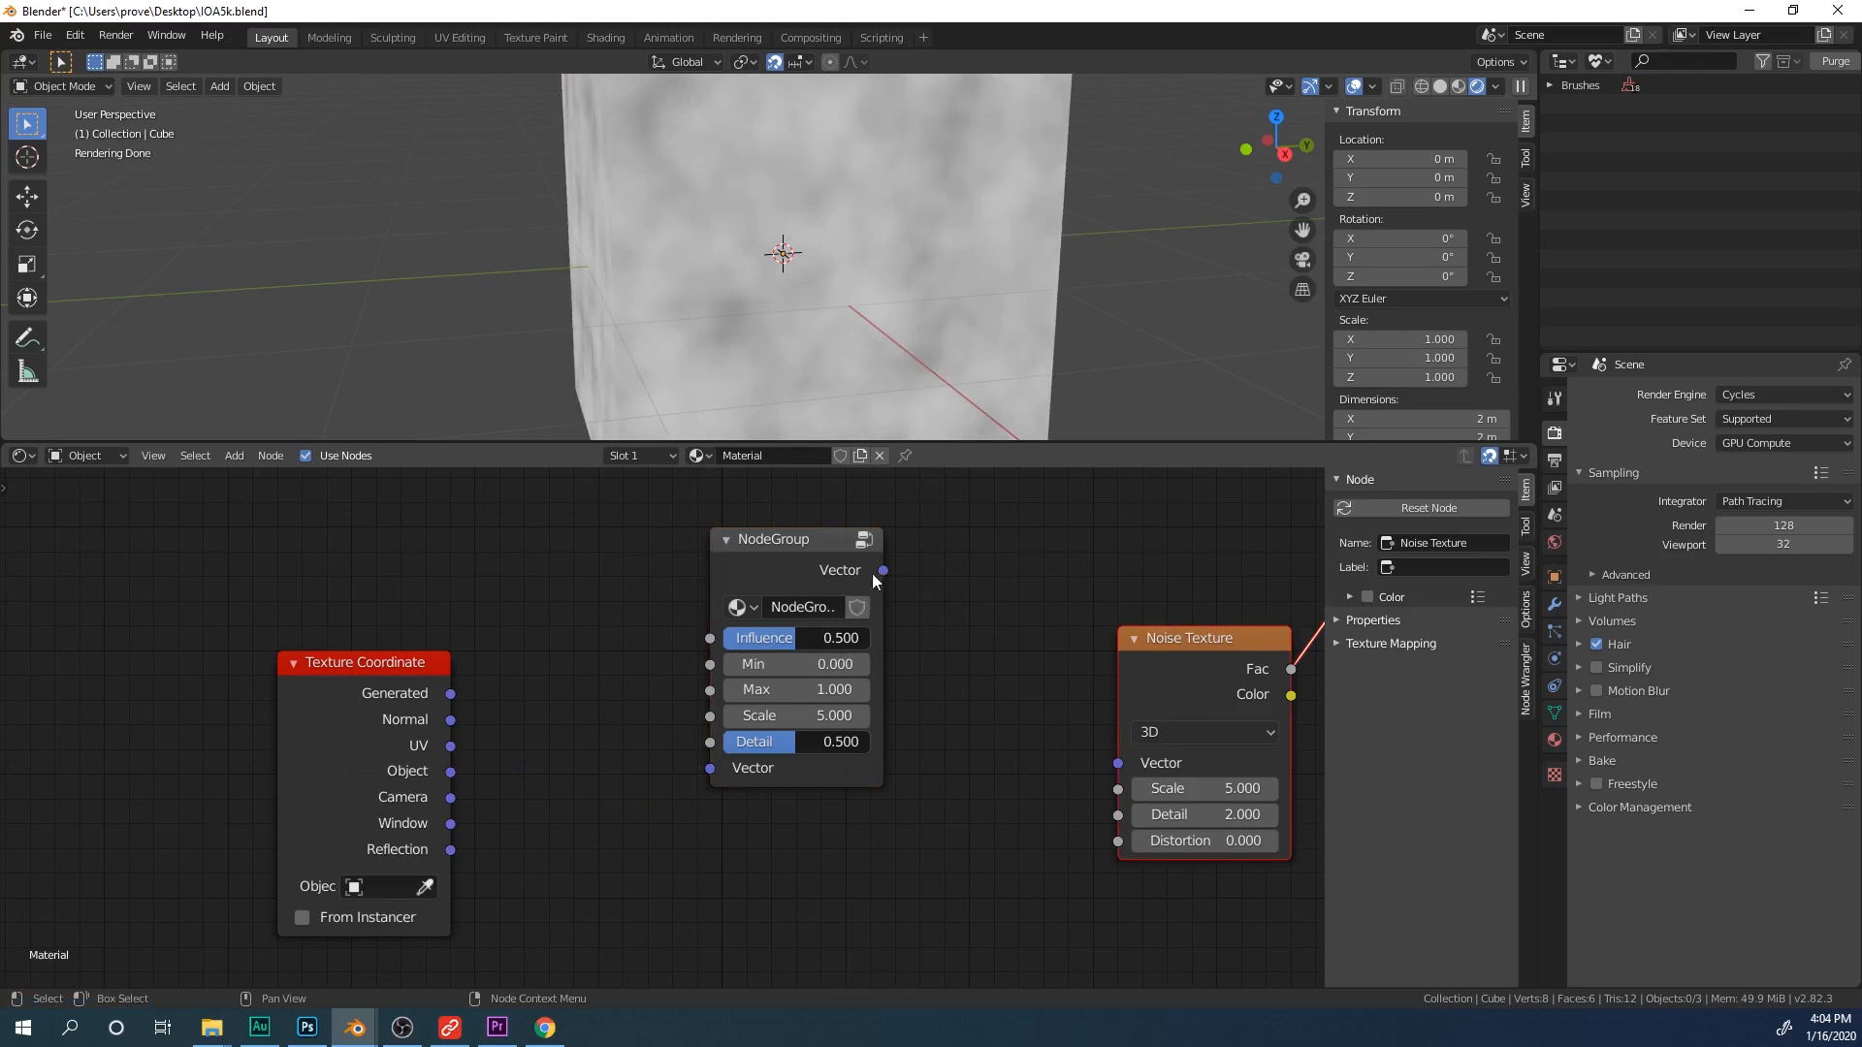
pyautogui.moveTo(883, 572); pyautogui.dragTo(1118, 763)
pyautogui.moveTo(450, 771); pyautogui.dragTo(709, 768)
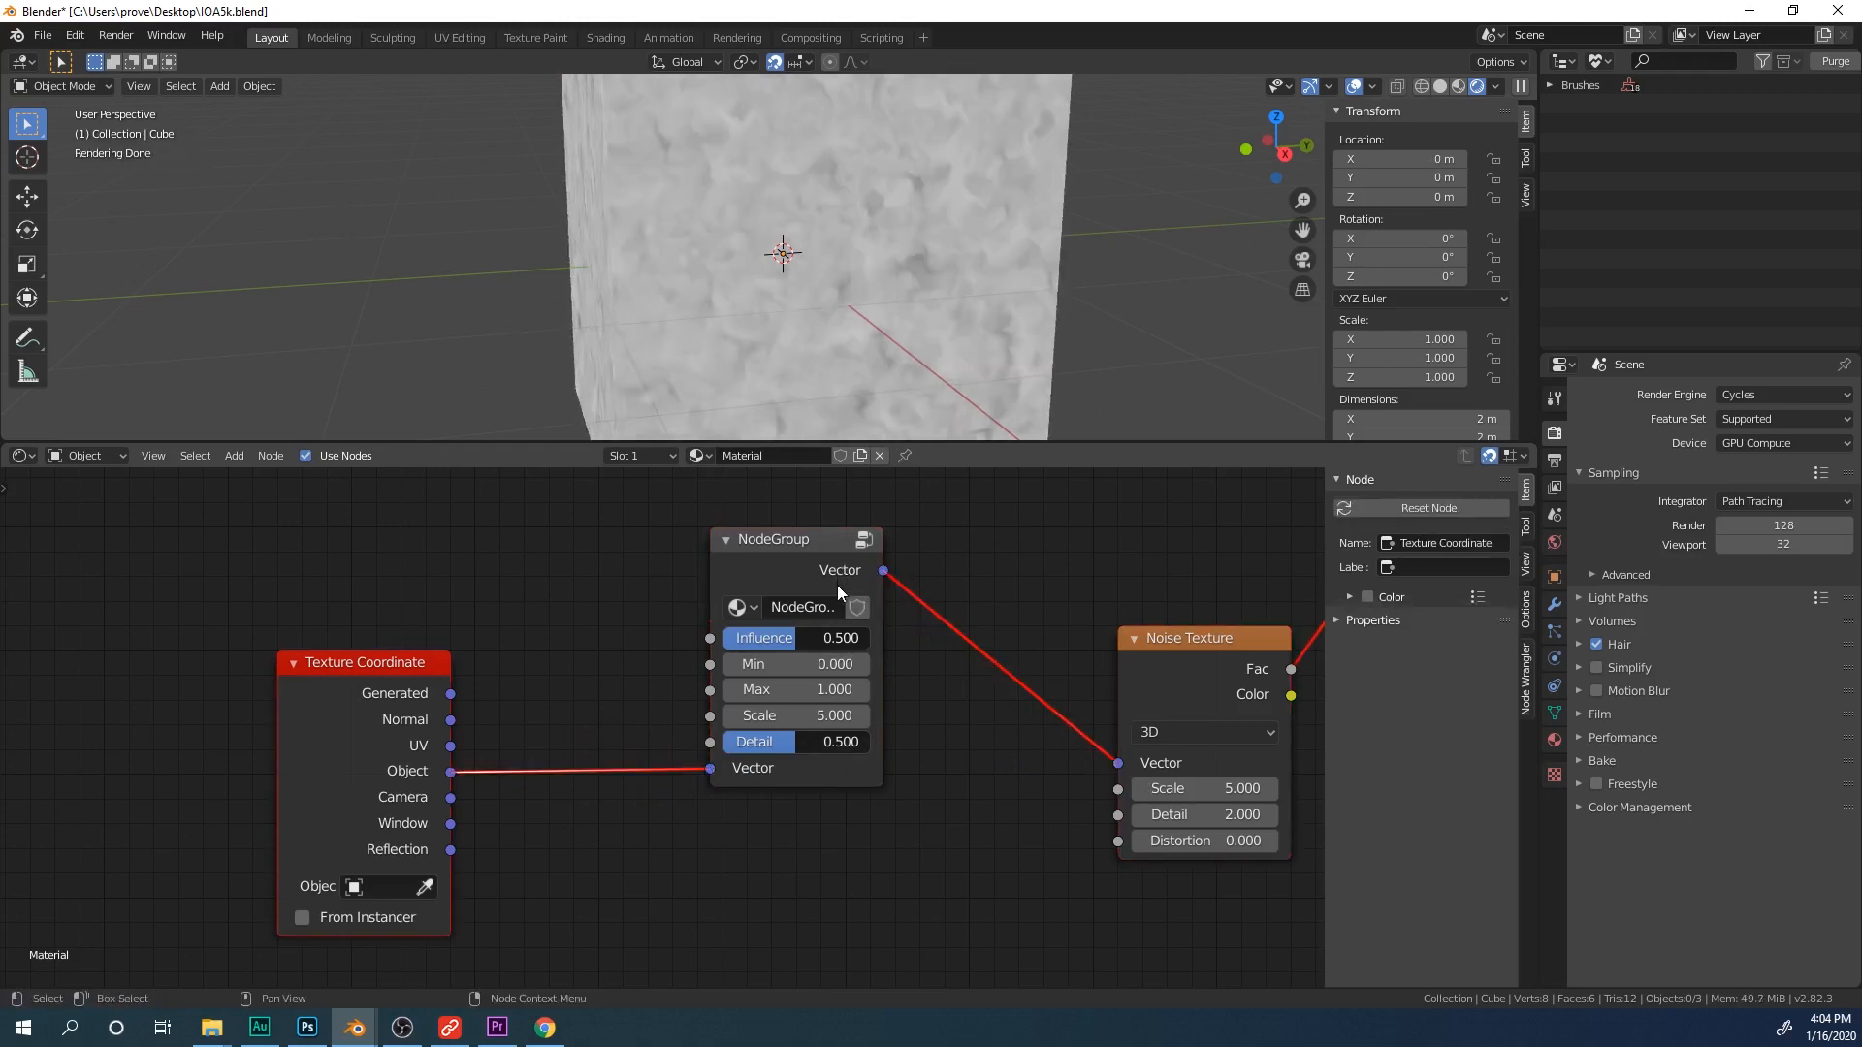
# Step: Rename the node group as Bender_Noise
pyautogui.scroll(1, 836, 585)
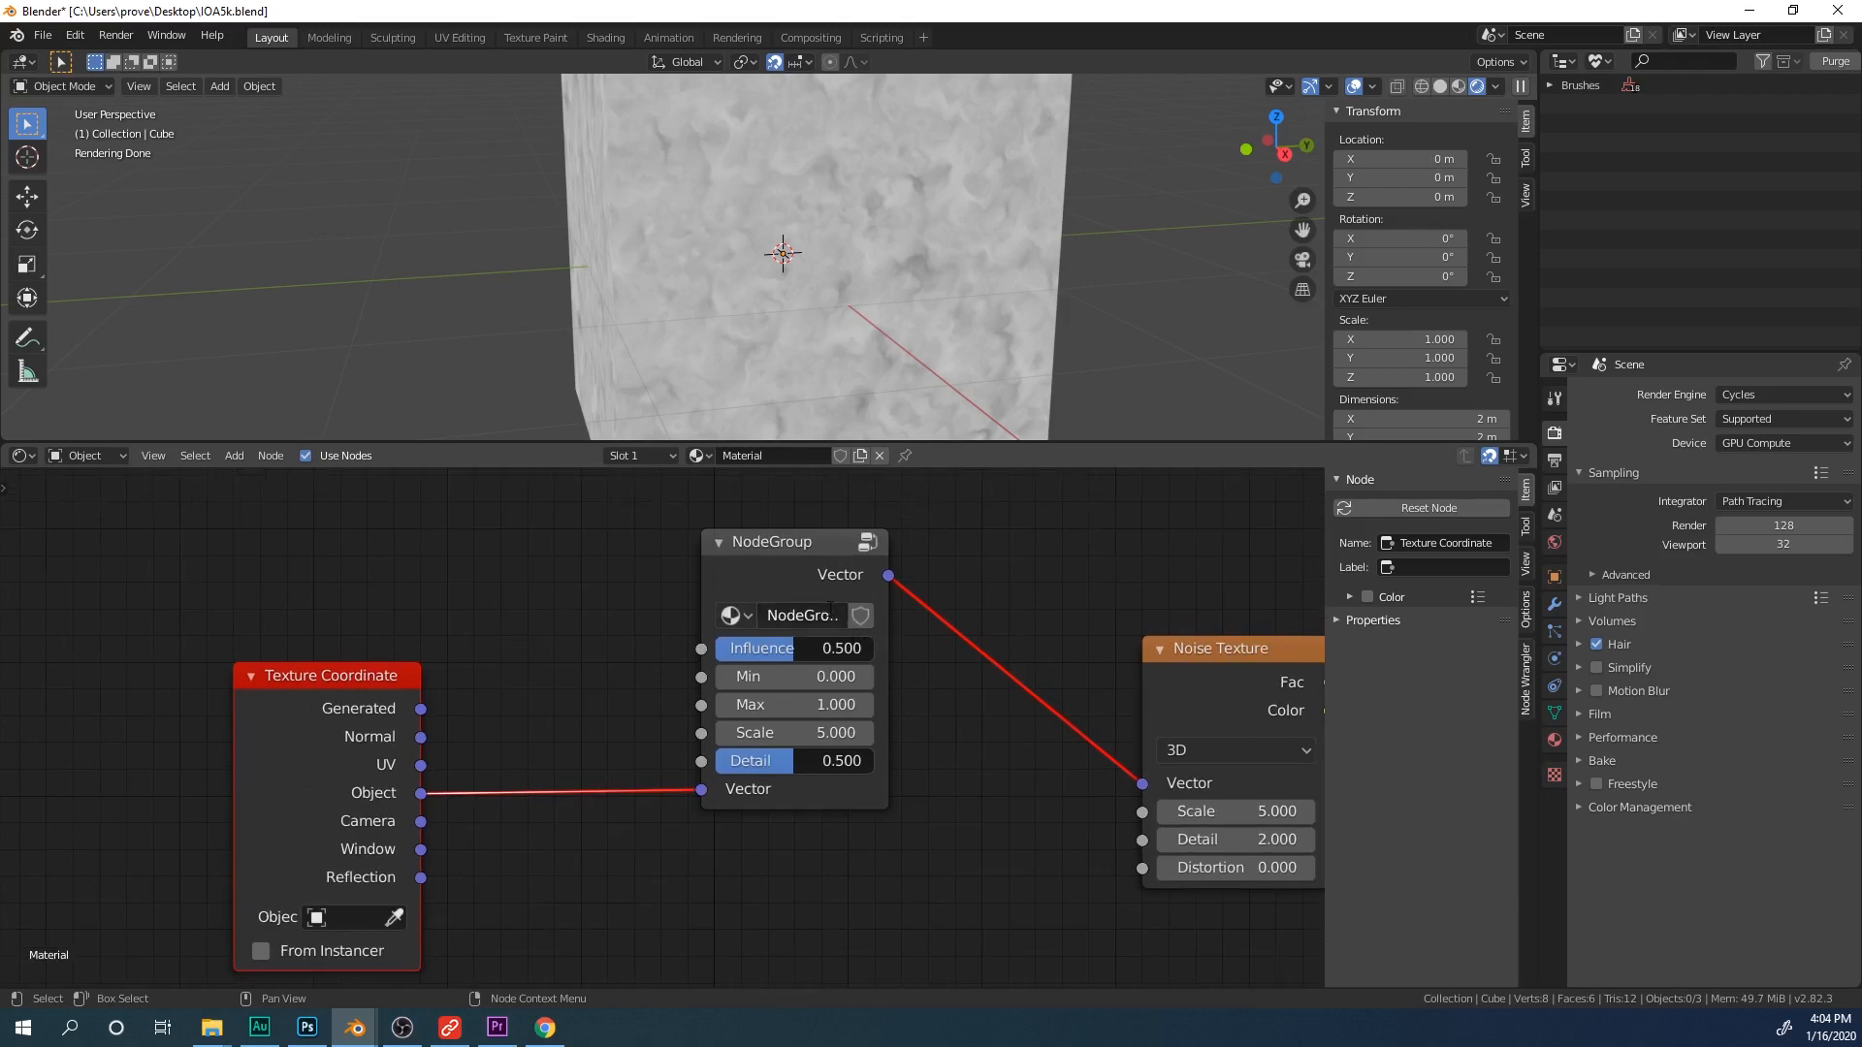
pyautogui.click(831, 608)
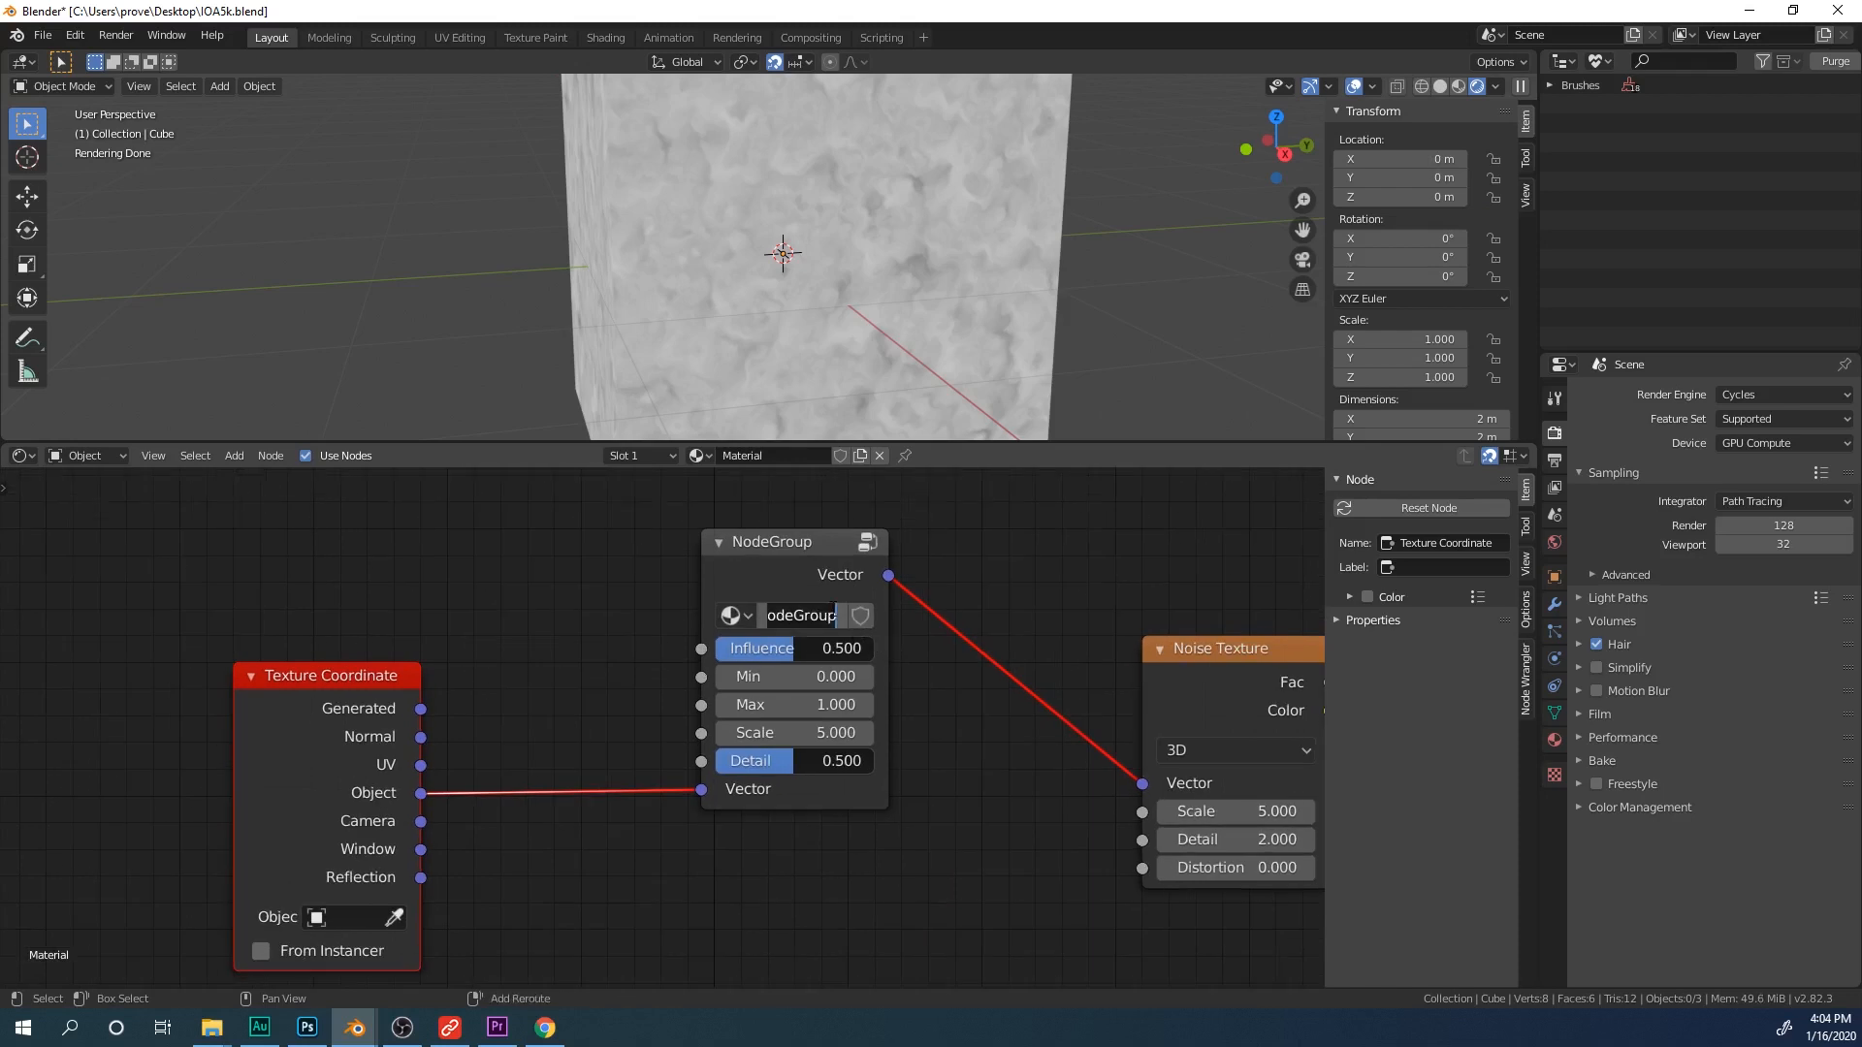
pyautogui.write('Bender_Noise')
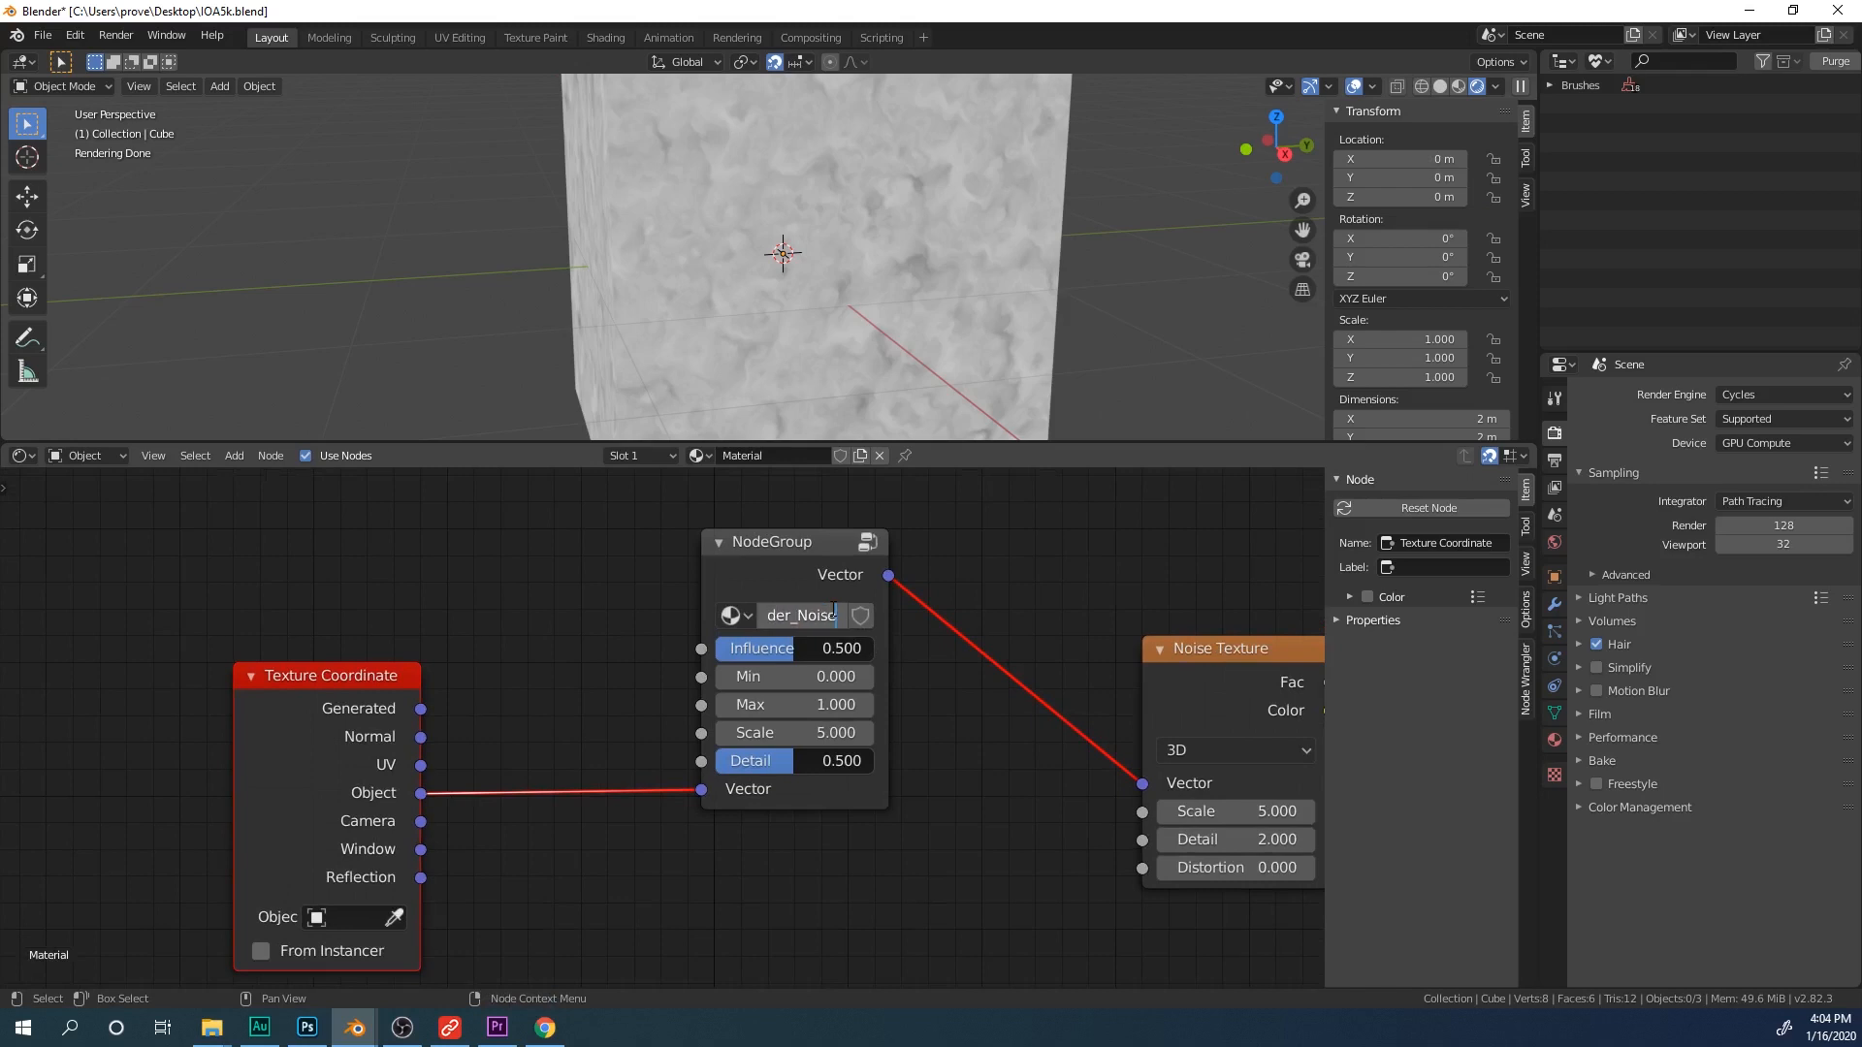
pyautogui.press('Return')
pyautogui.scroll(1, 674, 737)
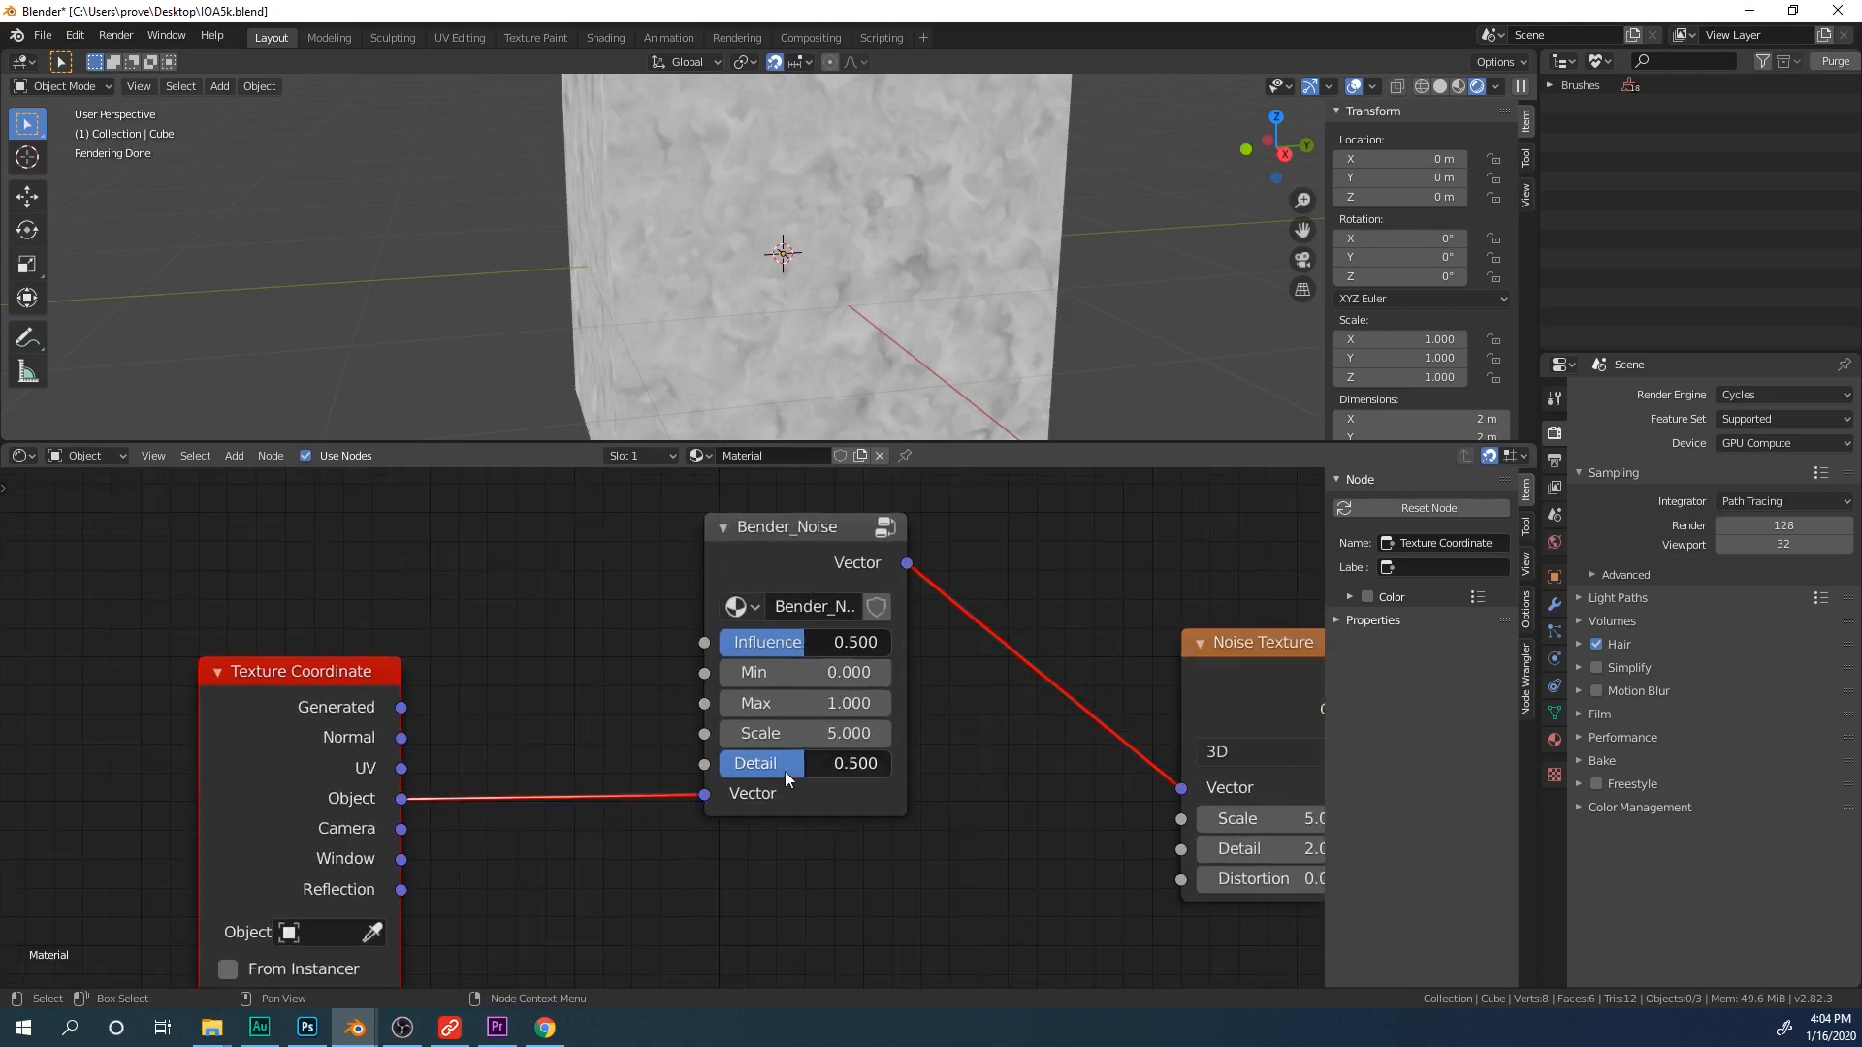
# Step: Set the Bender_Noise node's Max to 0.6 and Scale to 10.8, and try different Detail values up to 1
pyautogui.moveTo(707, 792); pyautogui.dragTo(648, 834)
pyautogui.moveTo(1180, 785); pyautogui.dragTo(1028, 820)
pyautogui.scroll(-5, 700, 858)
pyautogui.moveTo(497, 818); pyautogui.dragTo(694, 818)
pyautogui.moveTo(695, 818); pyautogui.dragTo(846, 819)
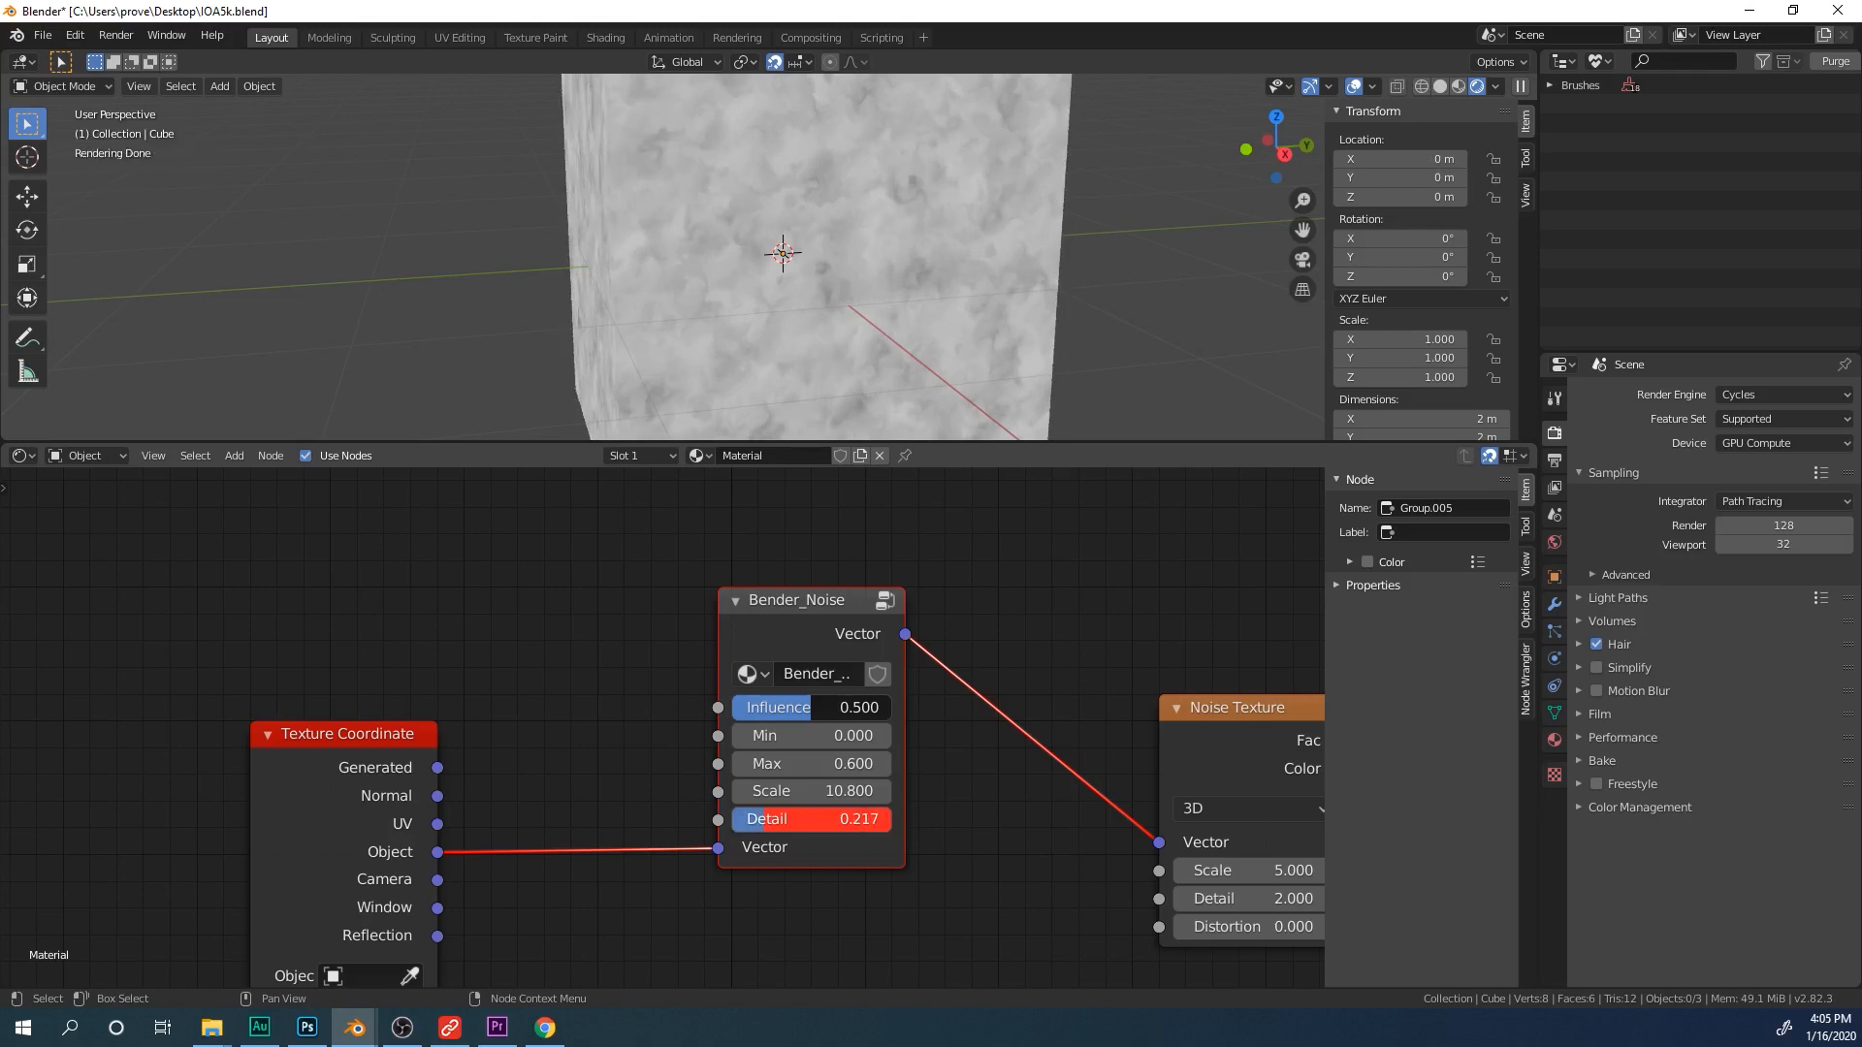
pyautogui.moveTo(845, 820); pyautogui.dragTo(838, 820)
pyautogui.moveTo(838, 820); pyautogui.dragTo(894, 826)
# Step: Inside the Bender_Noise group, move the Range node farther from the Group Input to make room before it
pyautogui.press('Tab')
pyautogui.scroll(-4, 813, 635)
pyautogui.moveTo(741, 783); pyautogui.dragTo(793, 689, button='middle')
pyautogui.scroll(3, 793, 689)
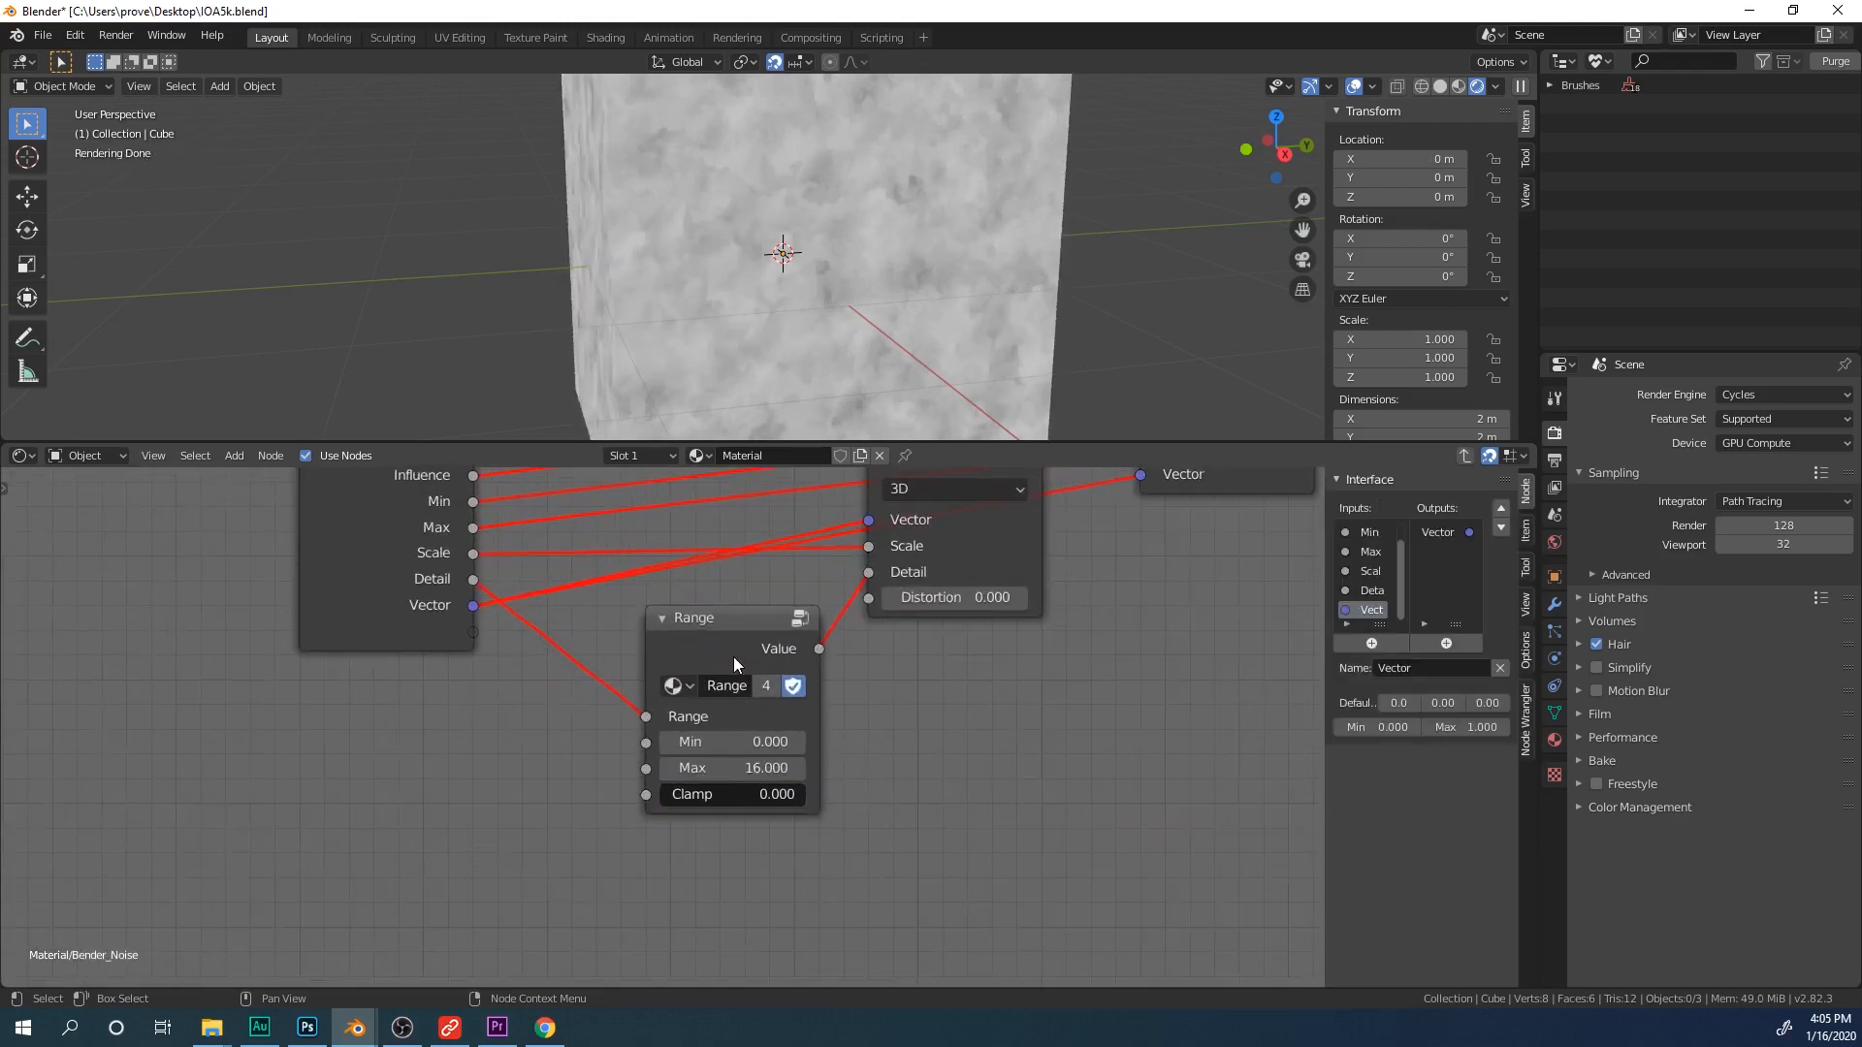
pyautogui.moveTo(653, 608); pyautogui.dragTo(701, 725)
pyautogui.moveTo(593, 599); pyautogui.dragTo(691, 650, button='middle')
pyautogui.scroll(-2, 691, 649)
# Step: Insert an RGB Curves node between the Group Input's Detail and the Range node, and bend its curve through X 0.85, Y 0.25
pyautogui.hotkey('shift', 'a')
pyautogui.click(691, 650)
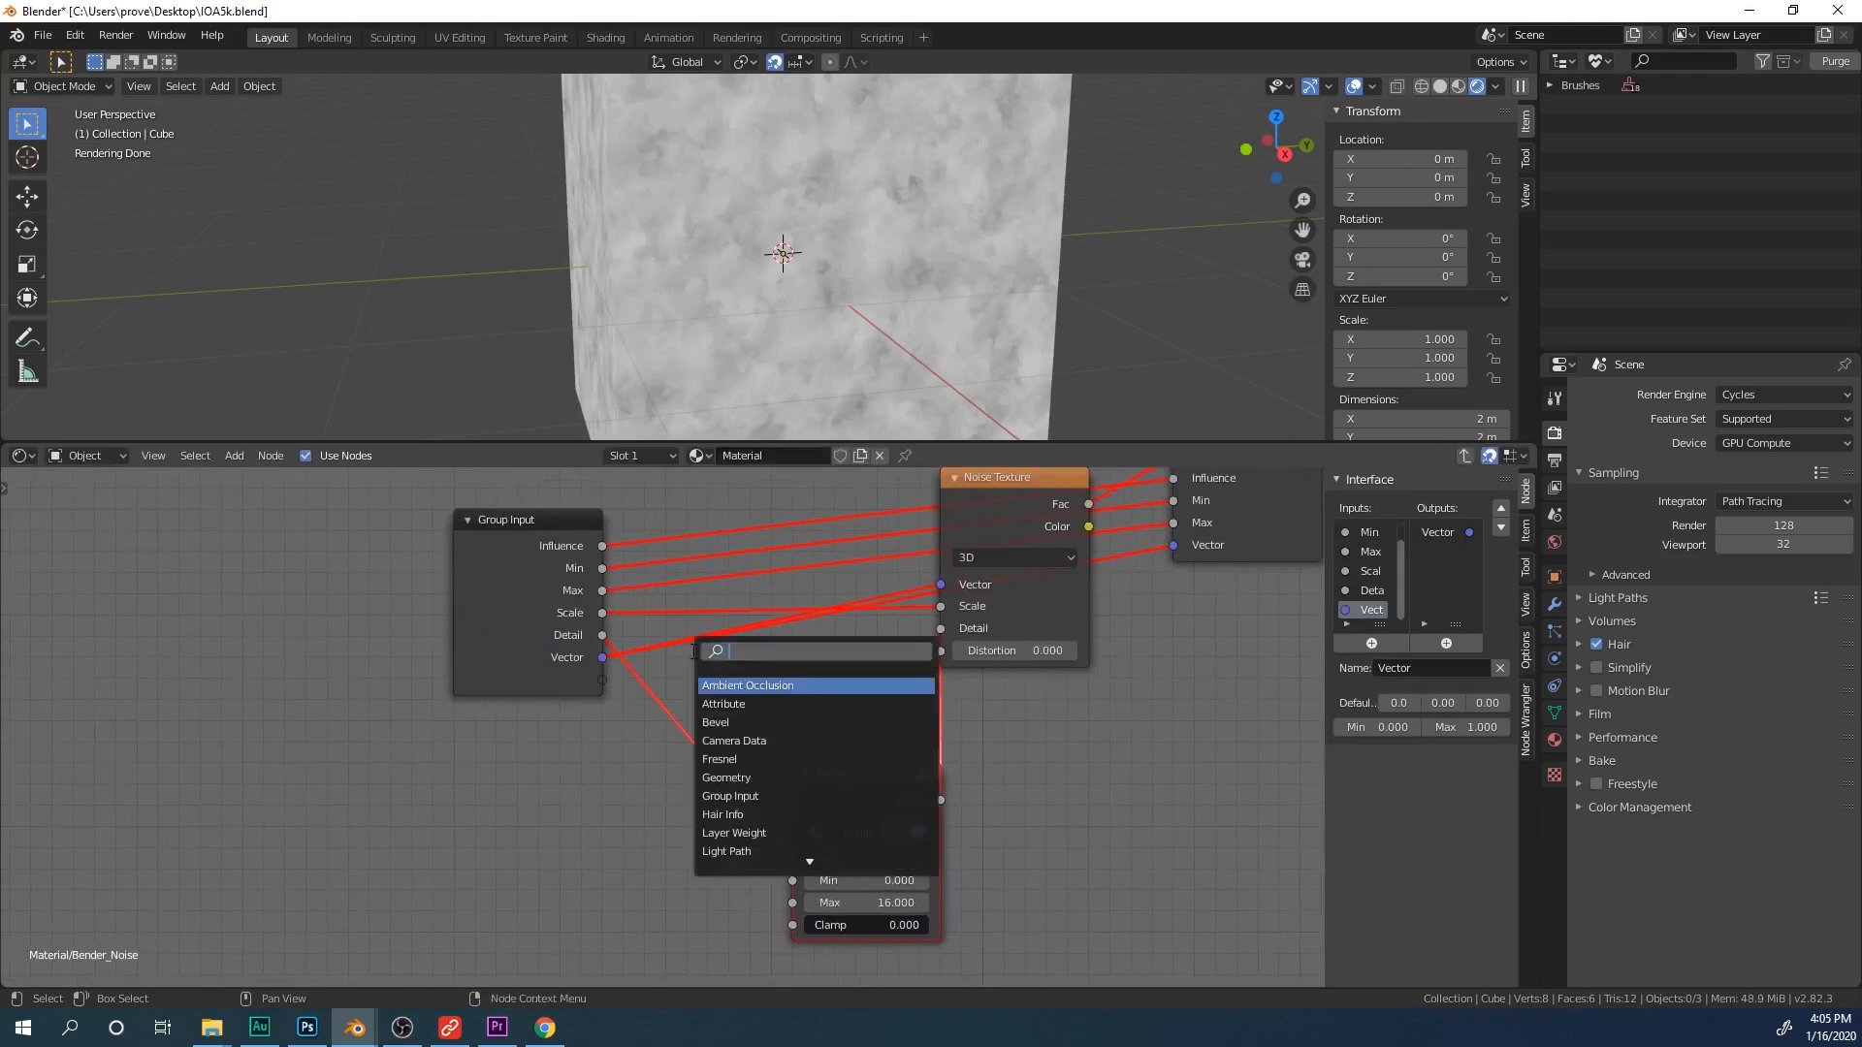
pyautogui.write('rg')
pyautogui.press('Down')
pyautogui.press('Down')
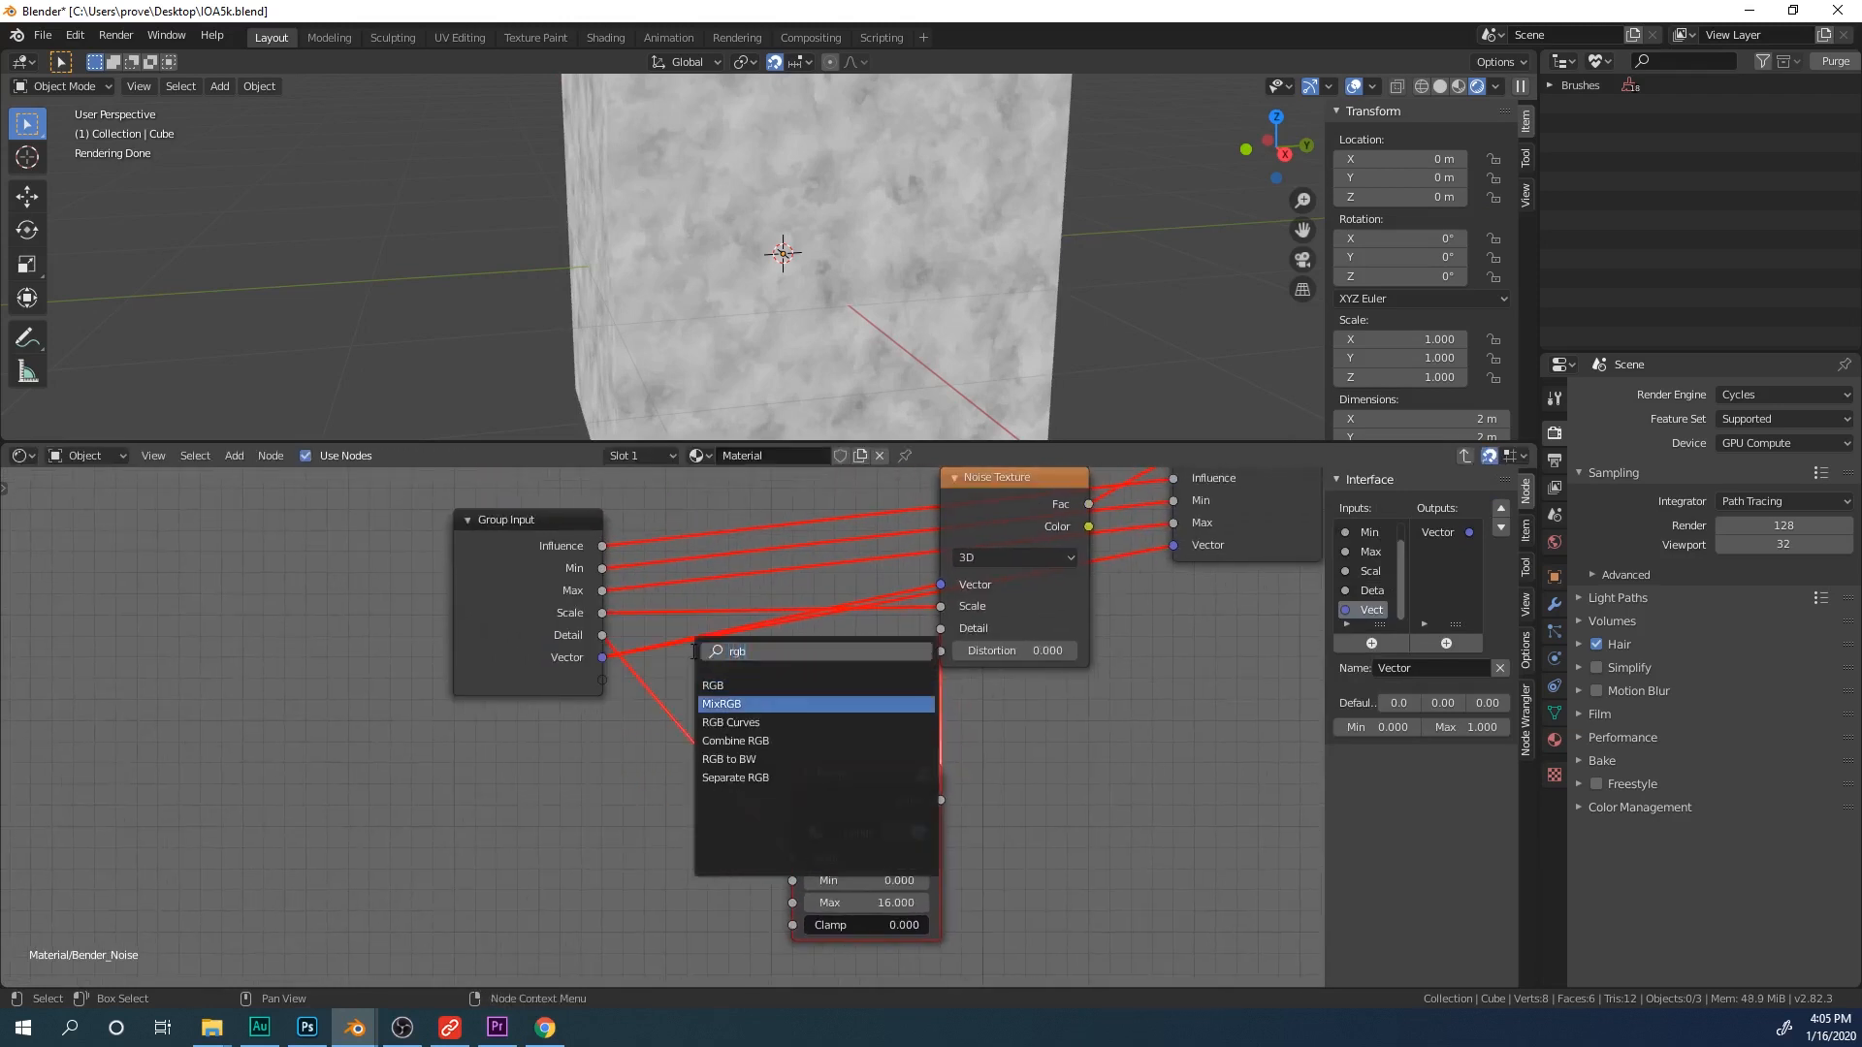
pyautogui.press('Return')
pyautogui.click(679, 677)
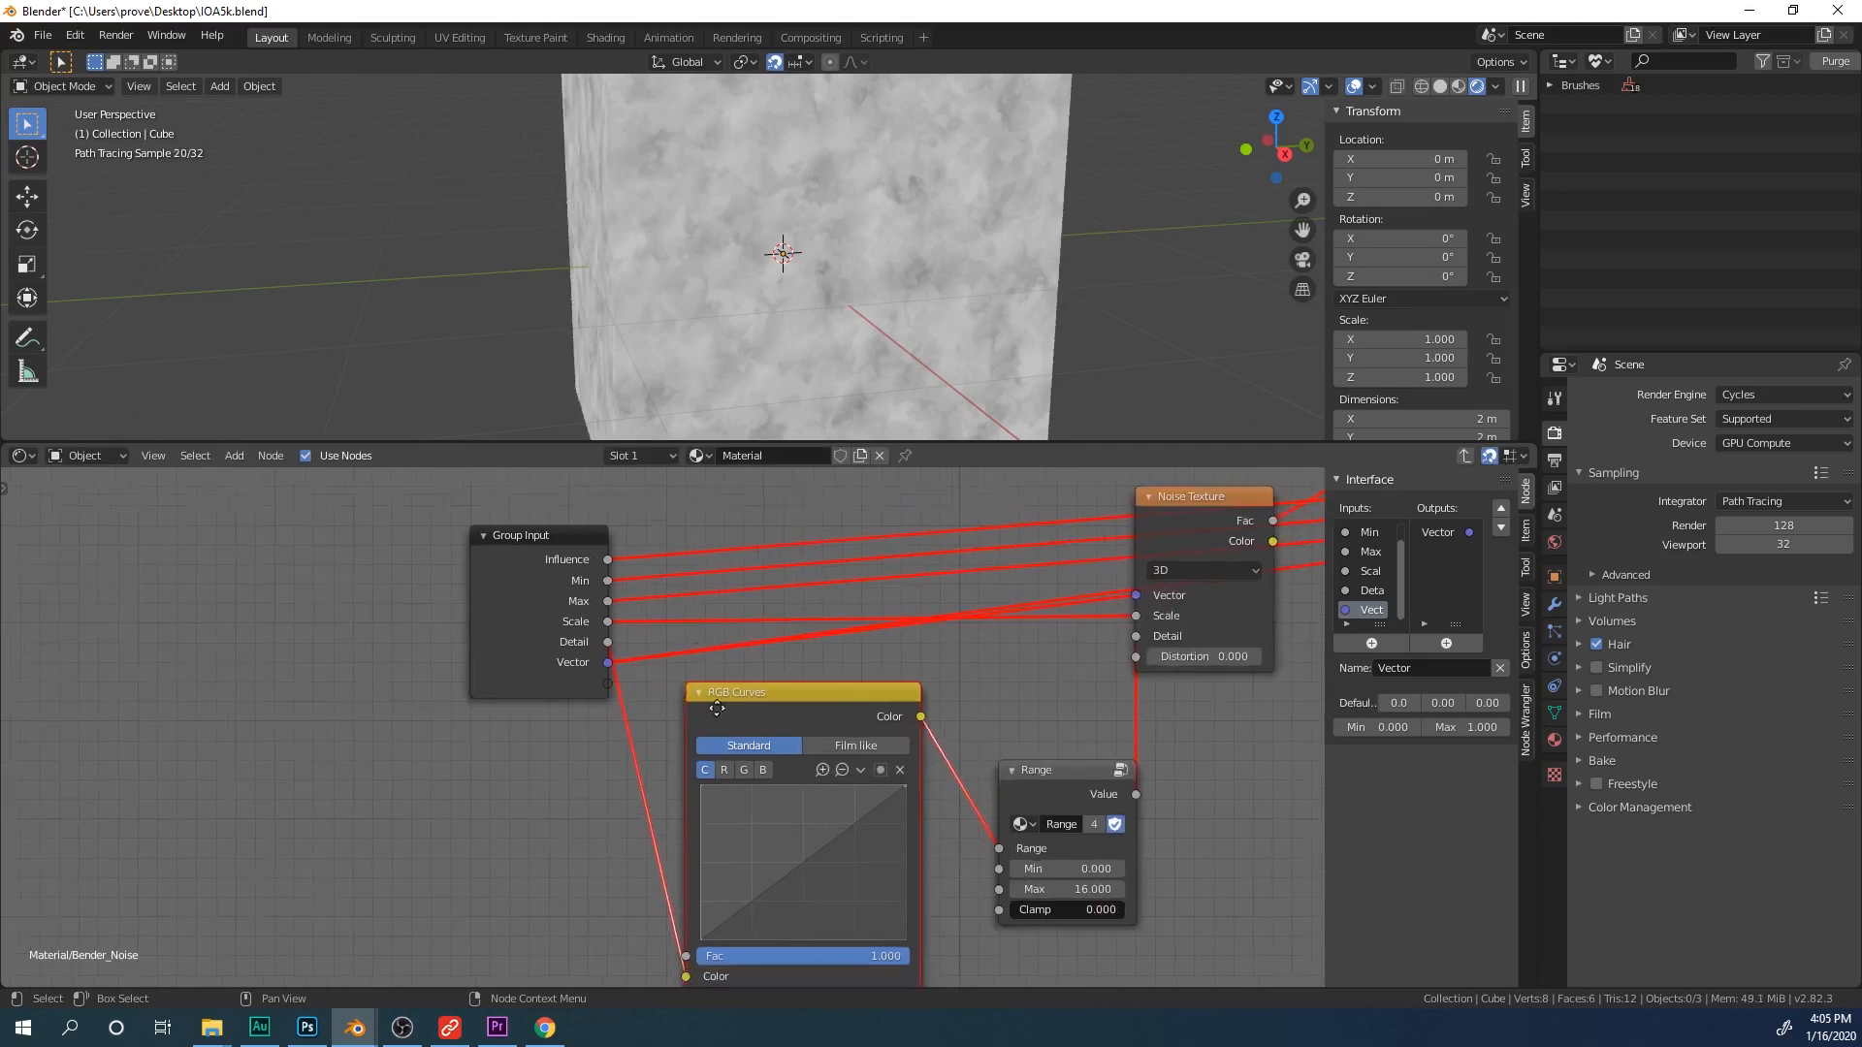
pyautogui.moveTo(779, 804); pyautogui.dragTo(846, 849)
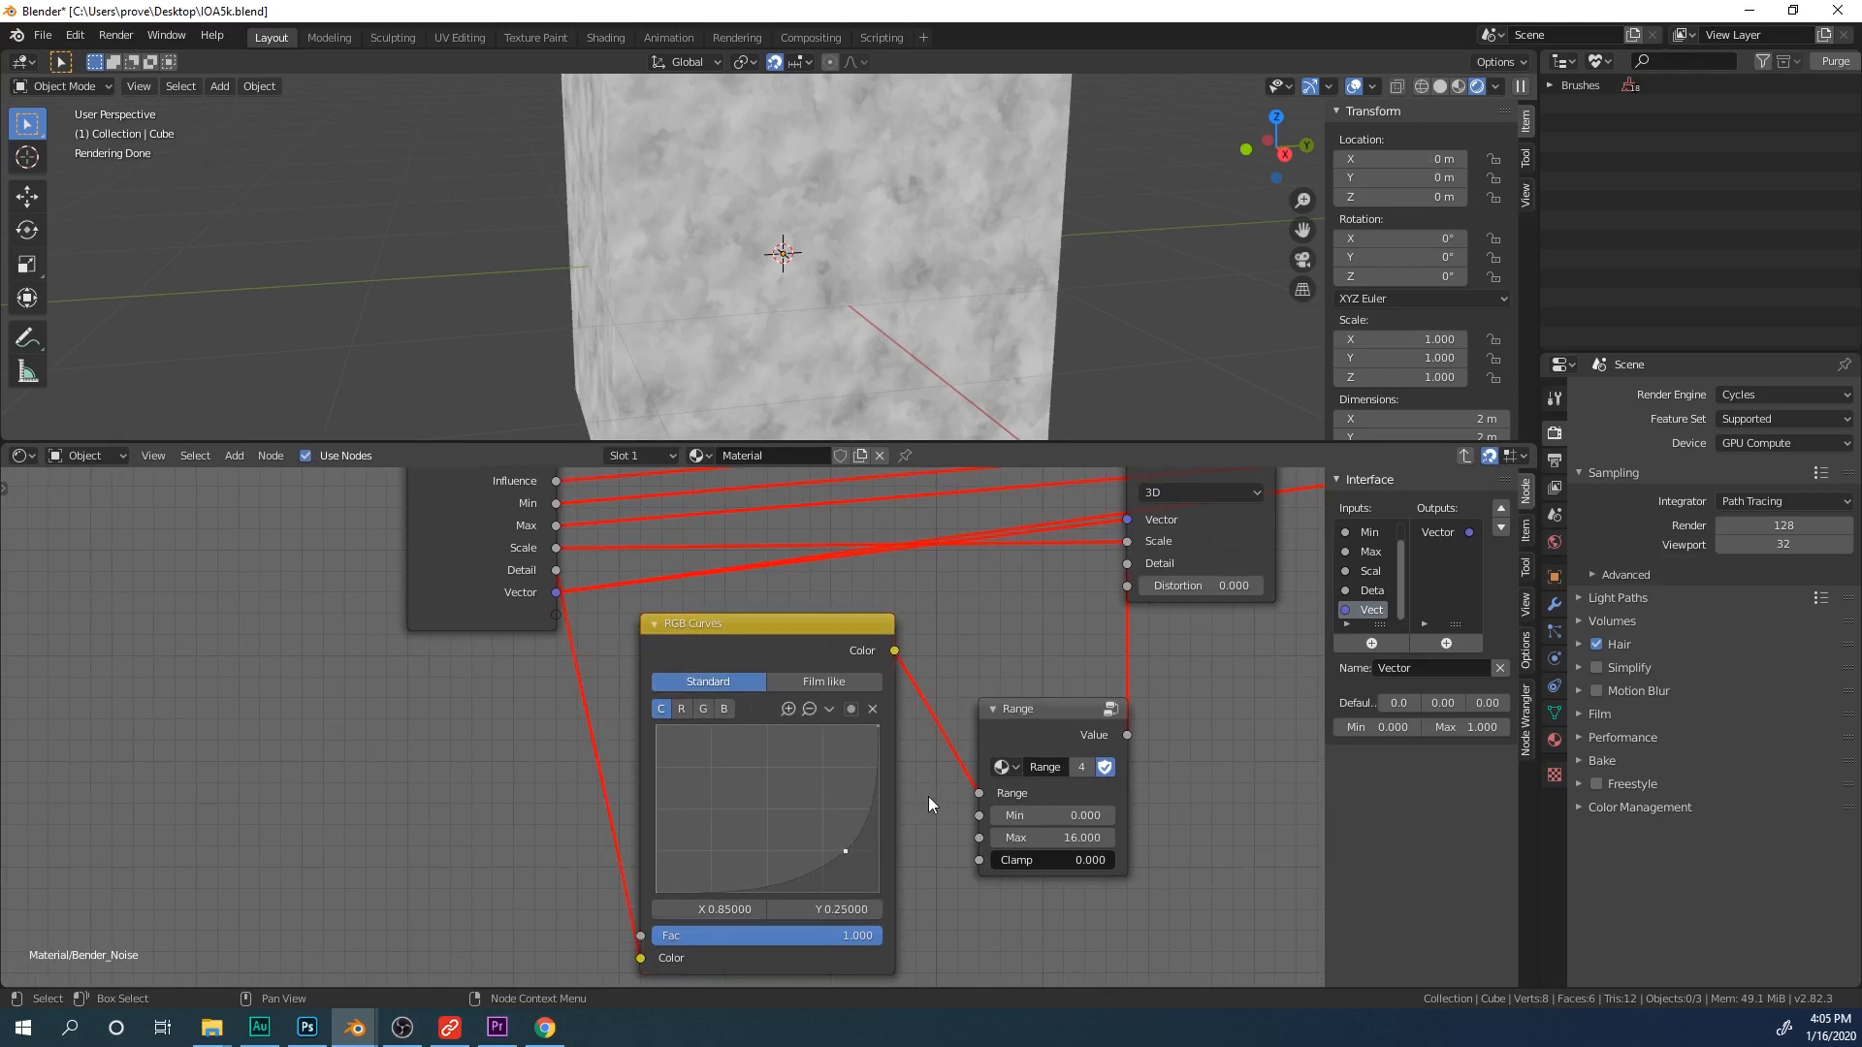
# Step: Adjust the RGB Curves point to X 0.9, Y 0.31875 and test the Bender_Noise node's Detail value from outside the group
pyautogui.press('Tab')
pyautogui.scroll(2, 892, 776)
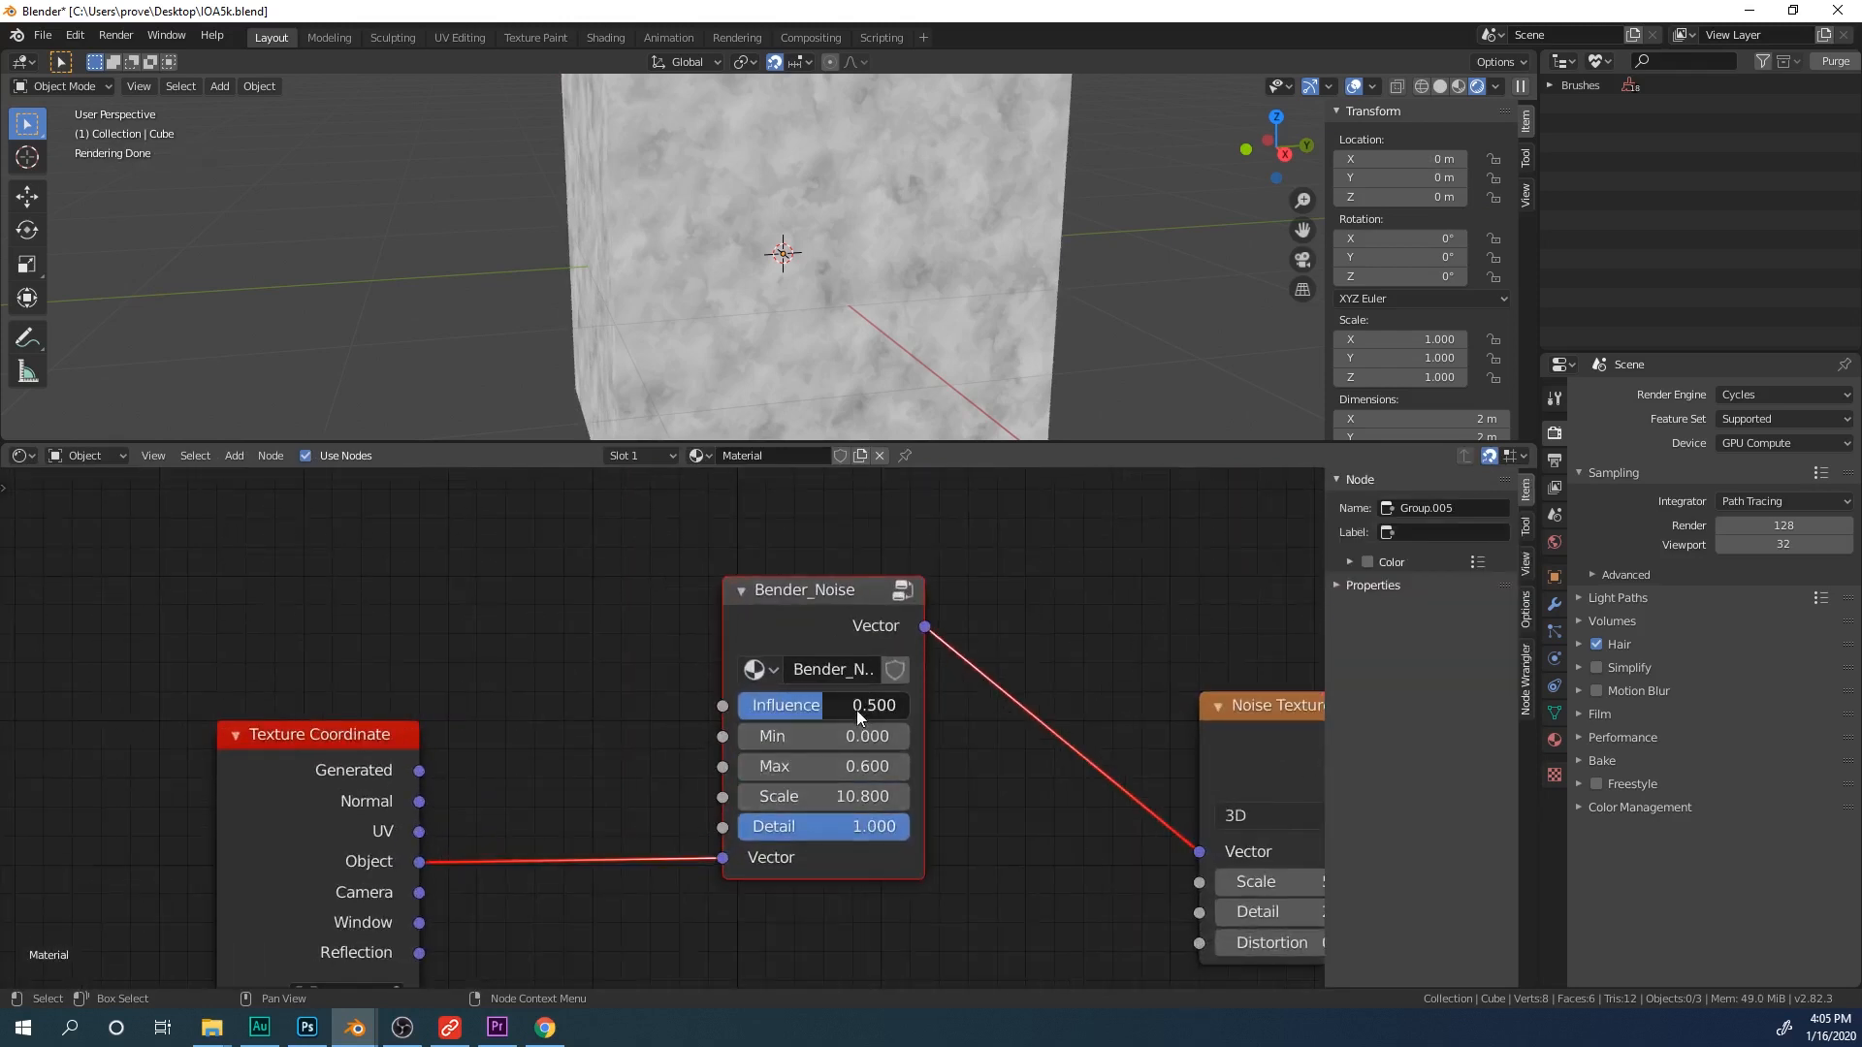
pyautogui.moveTo(861, 828)
pyautogui.mouseDown()
pyautogui.moveTo(691, 829)
pyautogui.moveTo(861, 828)
pyautogui.mouseUp()
pyautogui.press('Tab')
pyautogui.moveTo(912, 895); pyautogui.dragTo(926, 880)
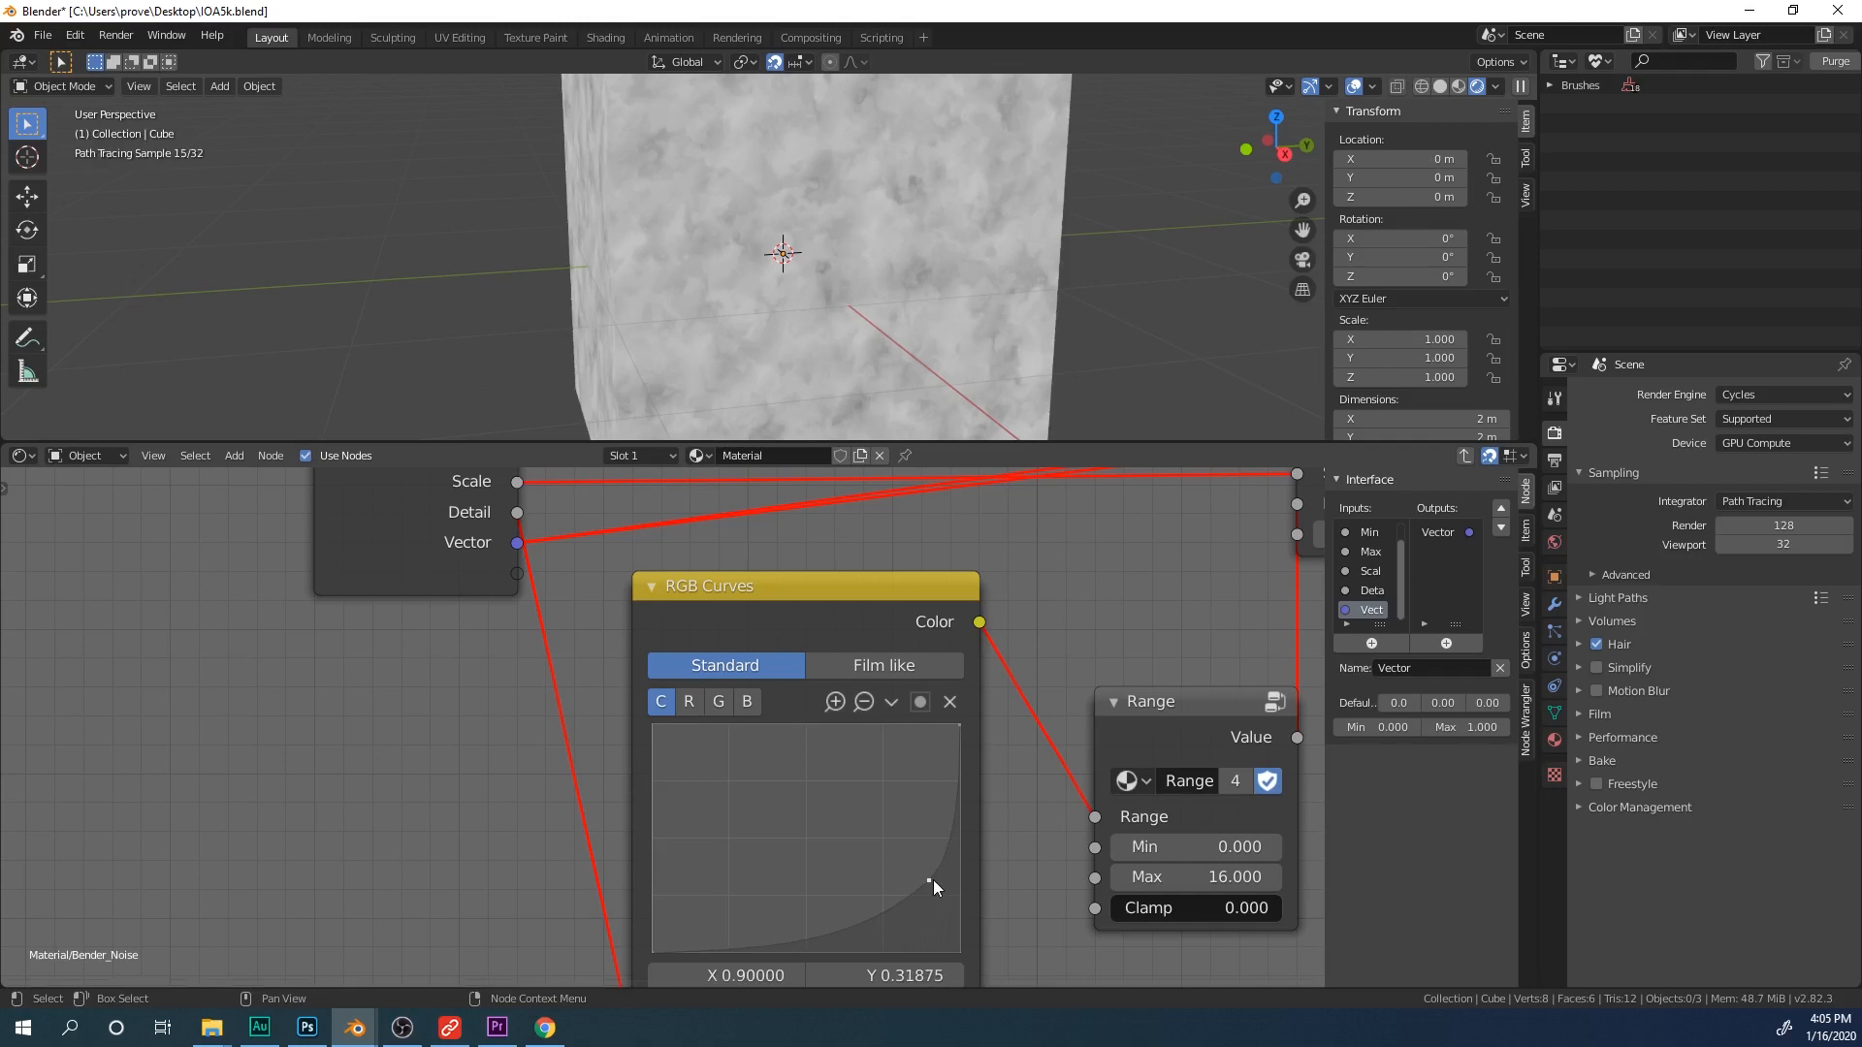
pyautogui.scroll(-1, 933, 881)
pyautogui.press('Tab')
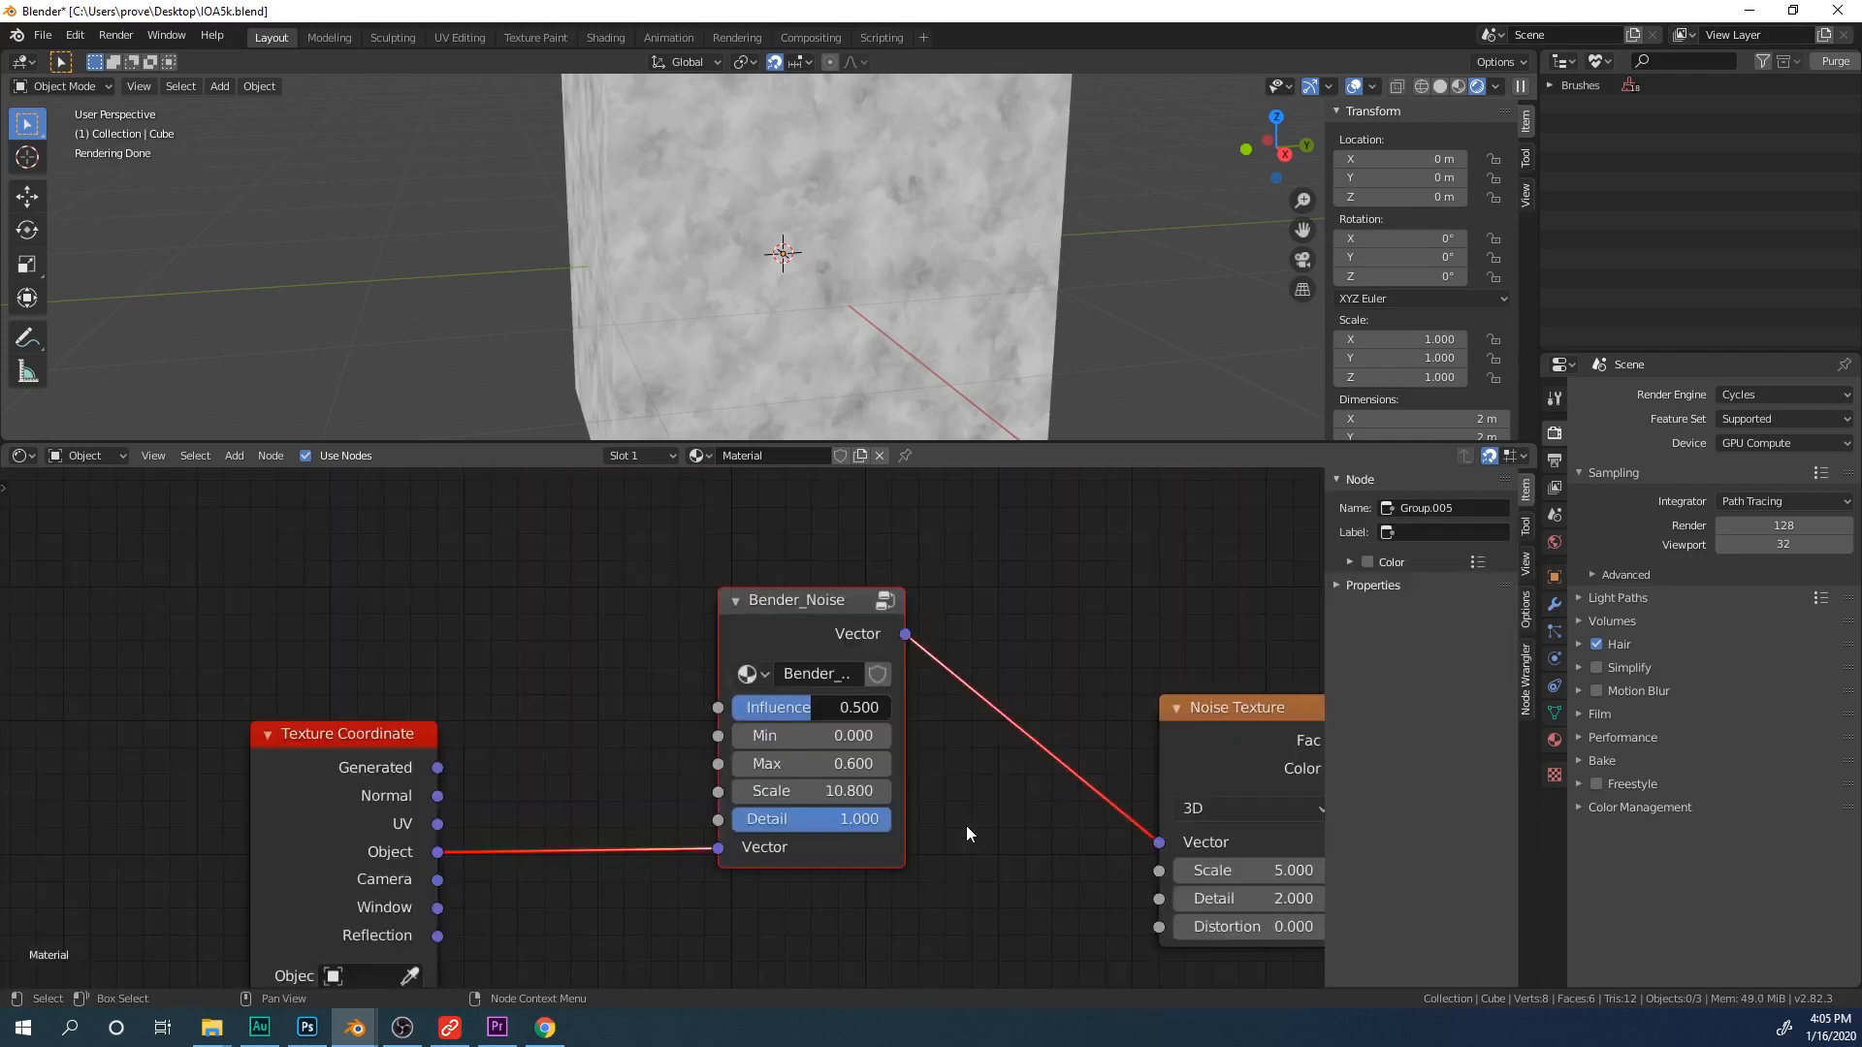
pyautogui.moveTo(876, 819)
pyautogui.mouseDown()
pyautogui.moveTo(733, 819)
pyautogui.moveTo(890, 820)
pyautogui.moveTo(733, 820)
pyautogui.moveTo(890, 819)
pyautogui.moveTo(733, 819)
pyautogui.moveTo(869, 819)
pyautogui.mouseUp()
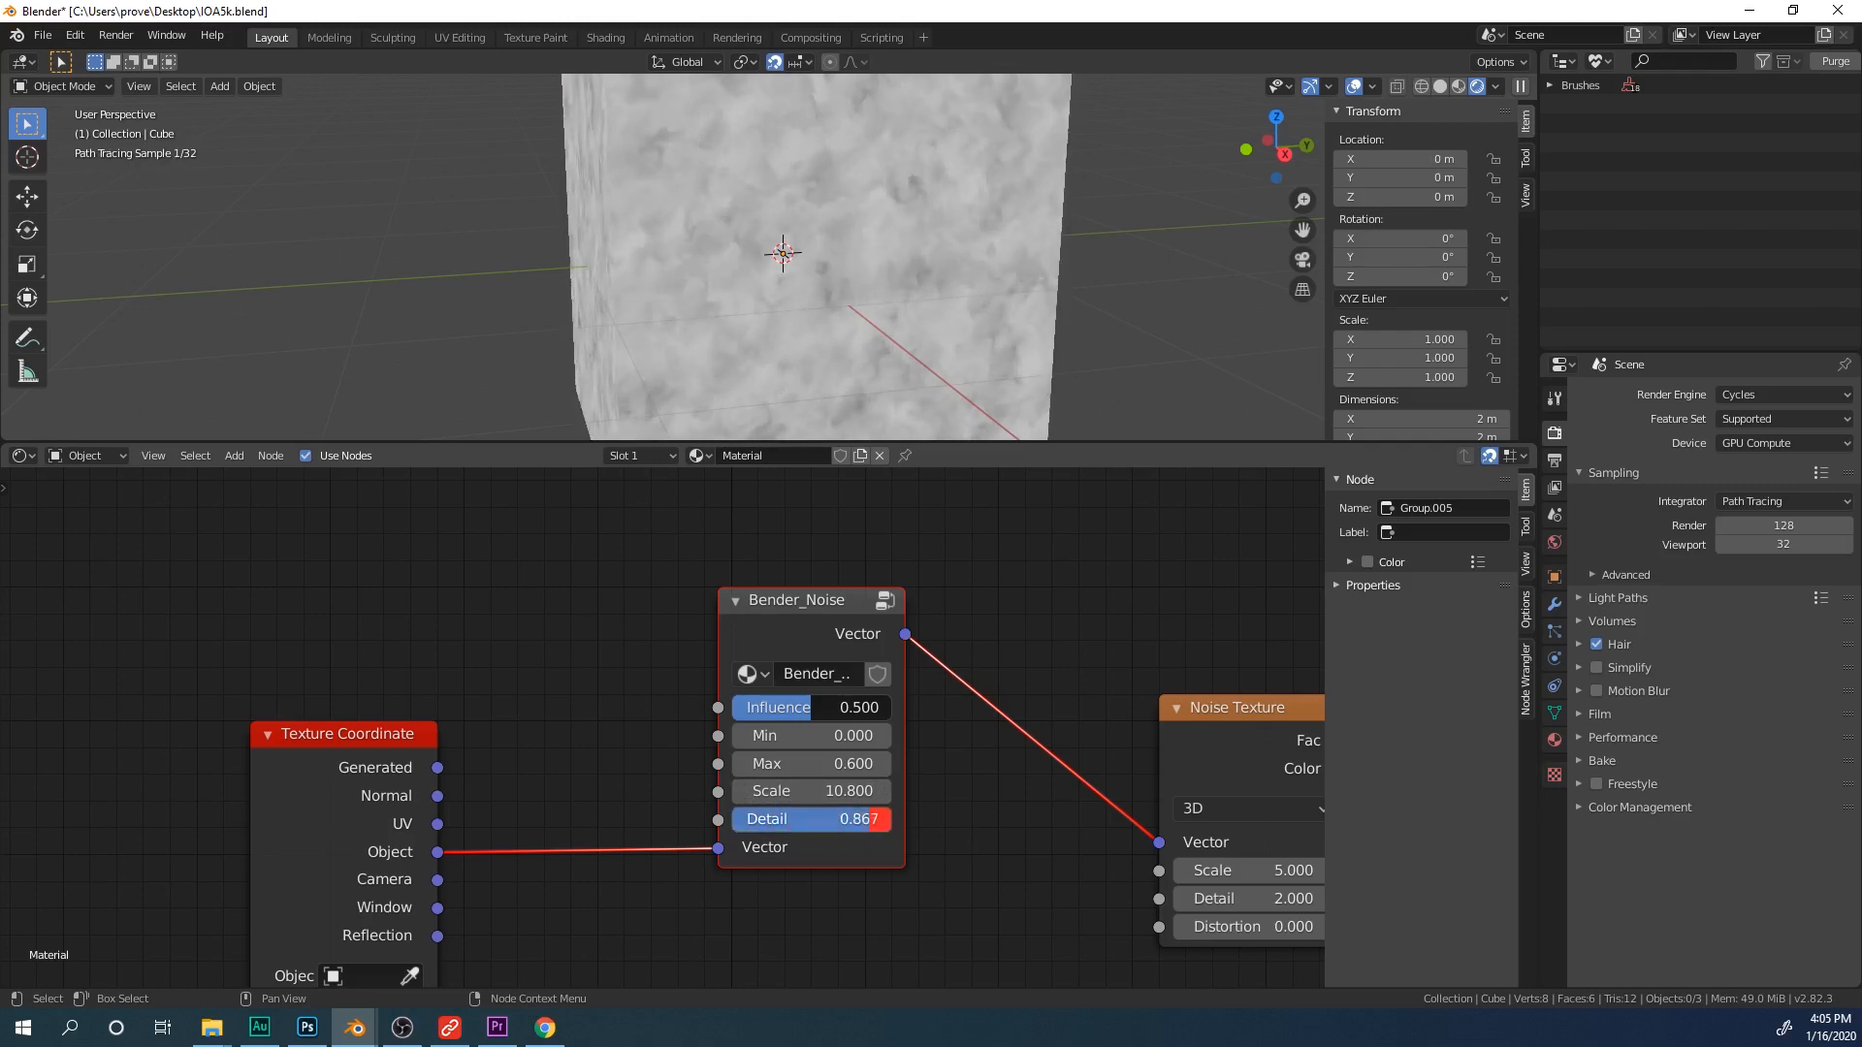
# Step: Unlink the Bender_Noise node from the Texture Coordinate and Noise Texture nodes and enable Fake User for its group
pyautogui.scroll(-2, 828, 816)
pyautogui.moveTo(659, 837); pyautogui.dragTo(635, 858)
pyautogui.moveTo(981, 833); pyautogui.dragTo(840, 838)
pyautogui.moveTo(844, 827); pyautogui.dragTo(857, 834, button='middle')
pyautogui.scroll(1, 857, 833)
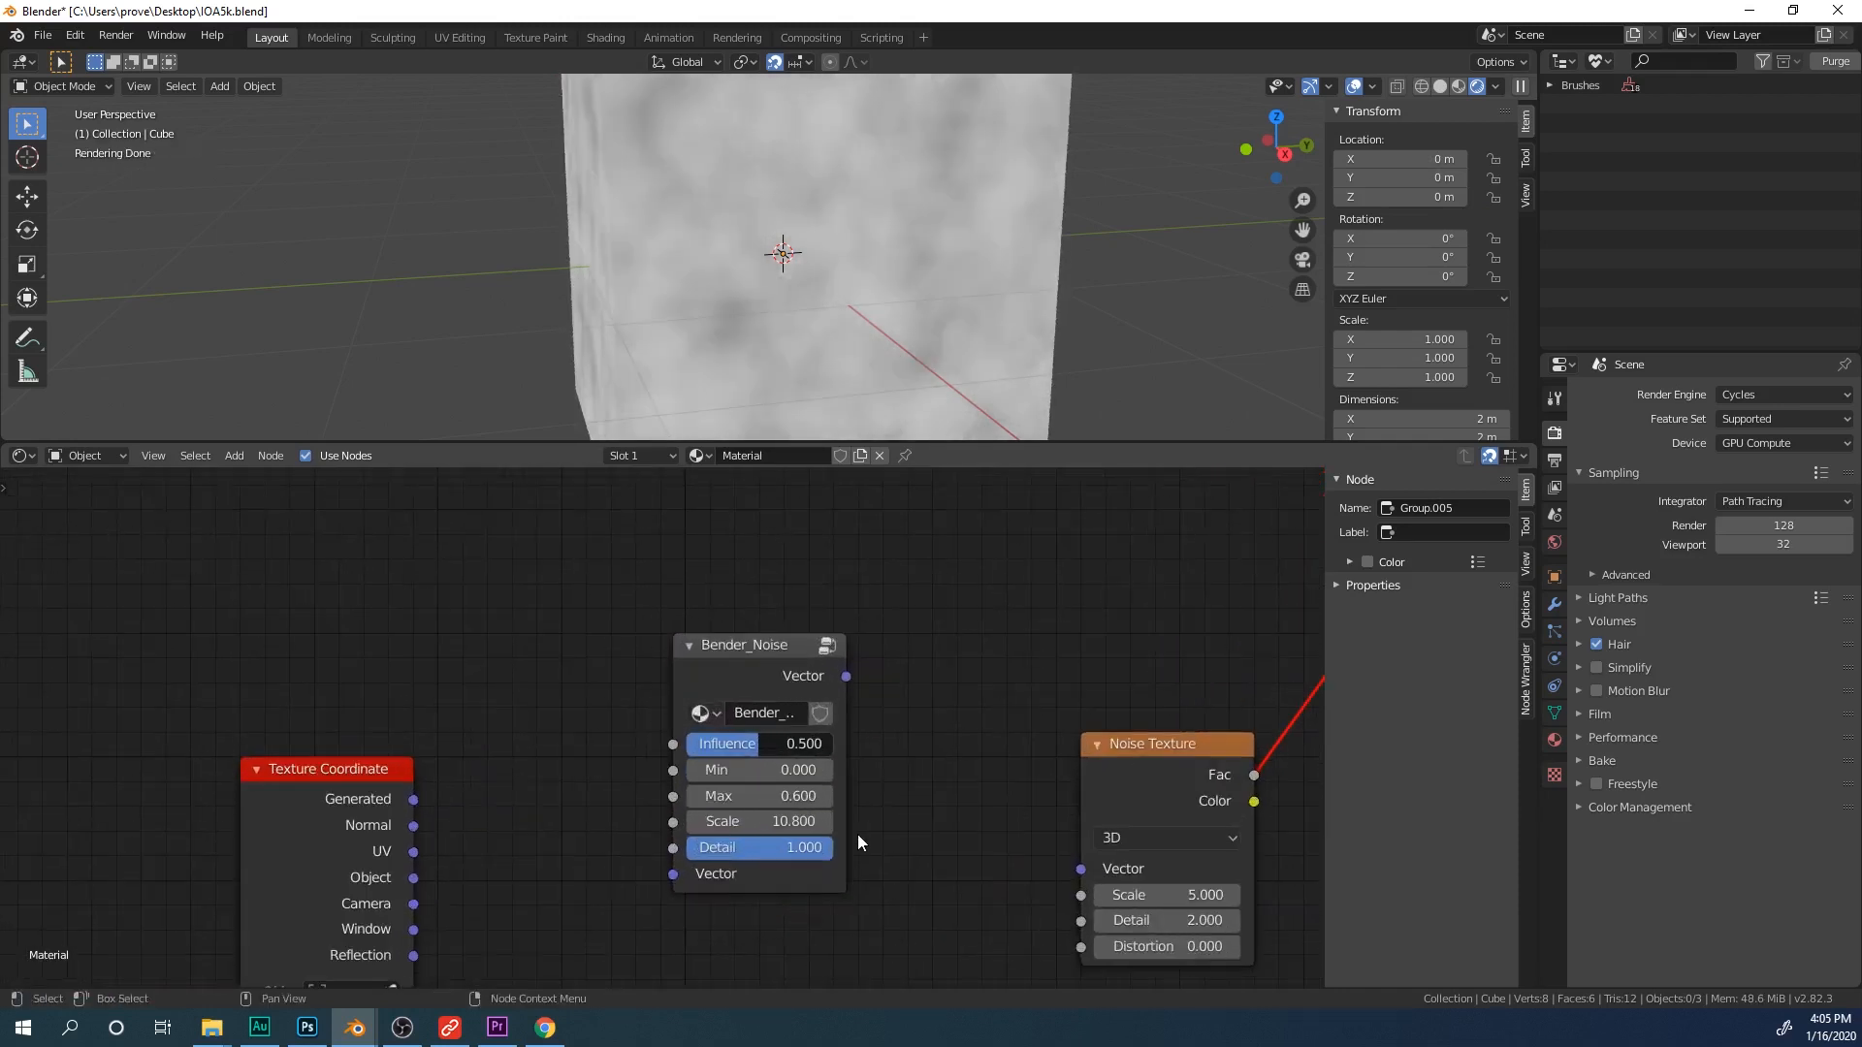
pyautogui.click(815, 715)
# Step: Delete the Texture Coordinate and Noise Texture nodes from the material
pyautogui.click(395, 812)
pyautogui.press('x')
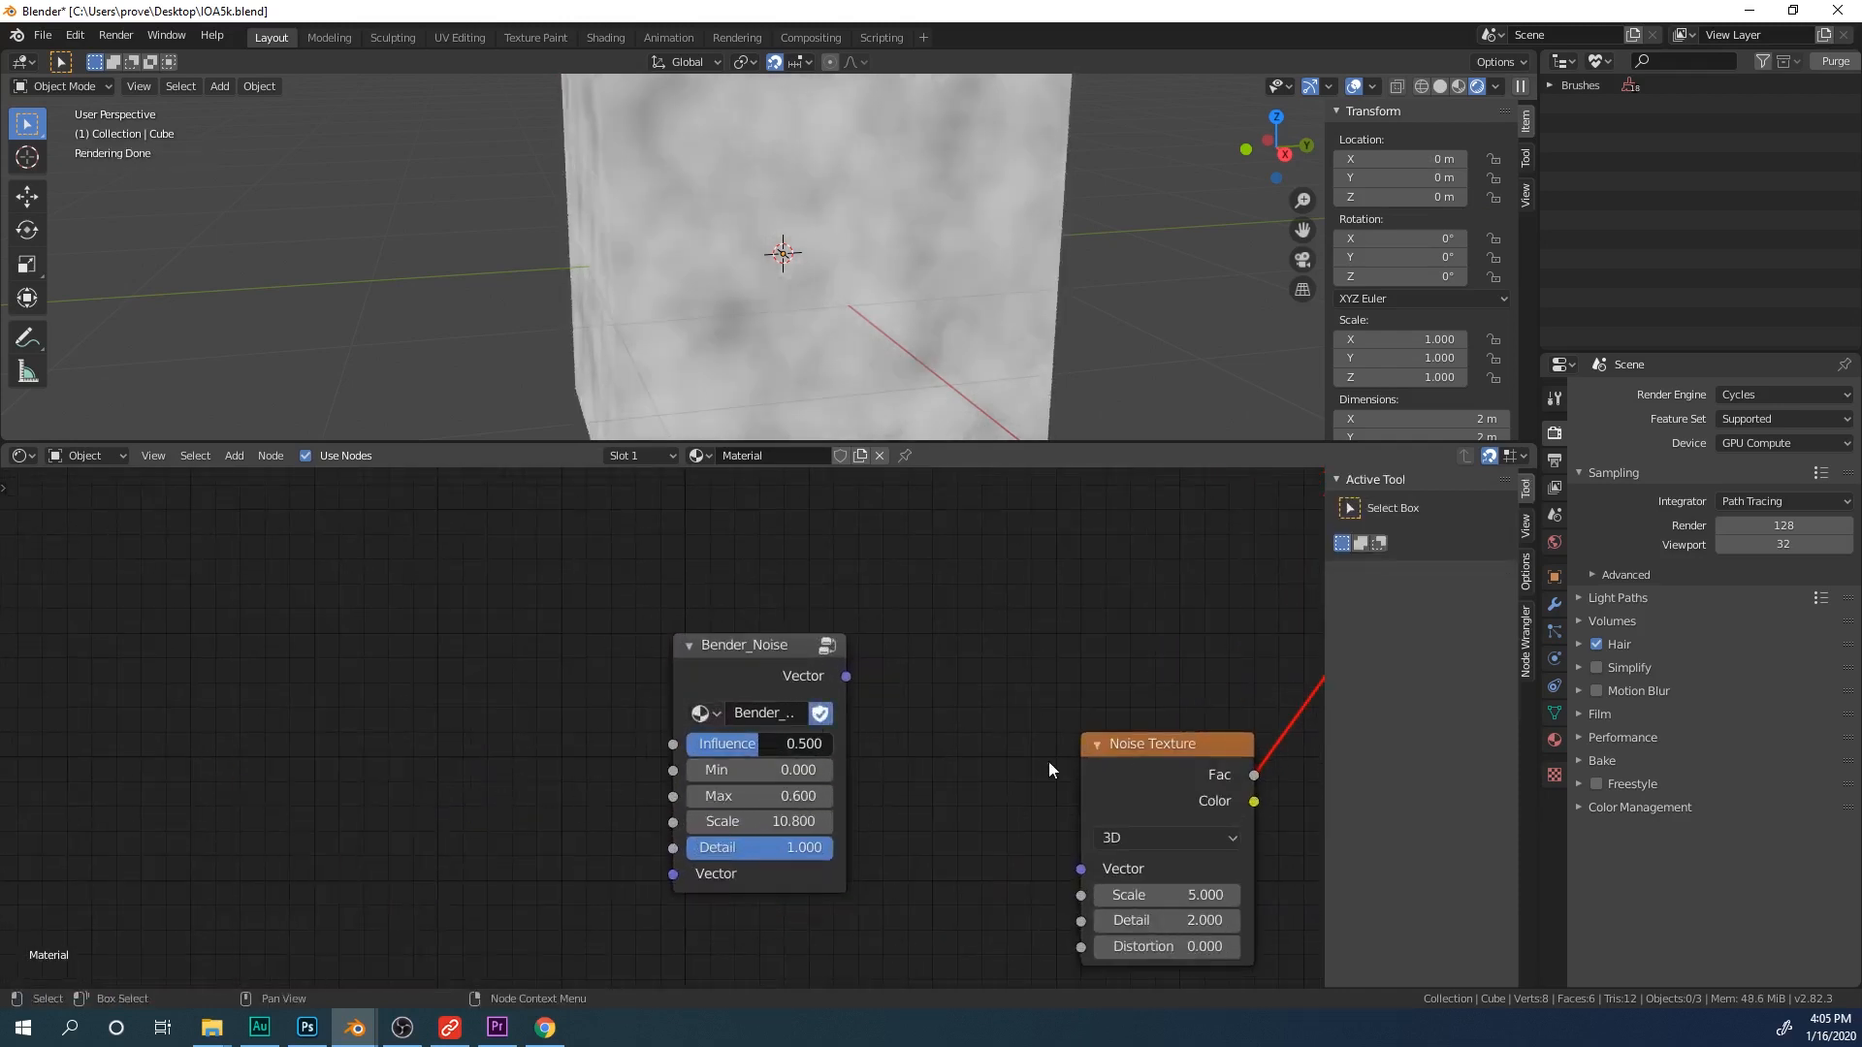
pyautogui.click(1096, 768)
pyautogui.press('x')
# Step: Move the Bender_Noise node into the row of group nodes, directly after Bender_Texture
pyautogui.scroll(-8, 970, 753)
pyautogui.moveTo(828, 730); pyautogui.dragTo(911, 873, button='middle')
pyautogui.scroll(-2, 911, 880)
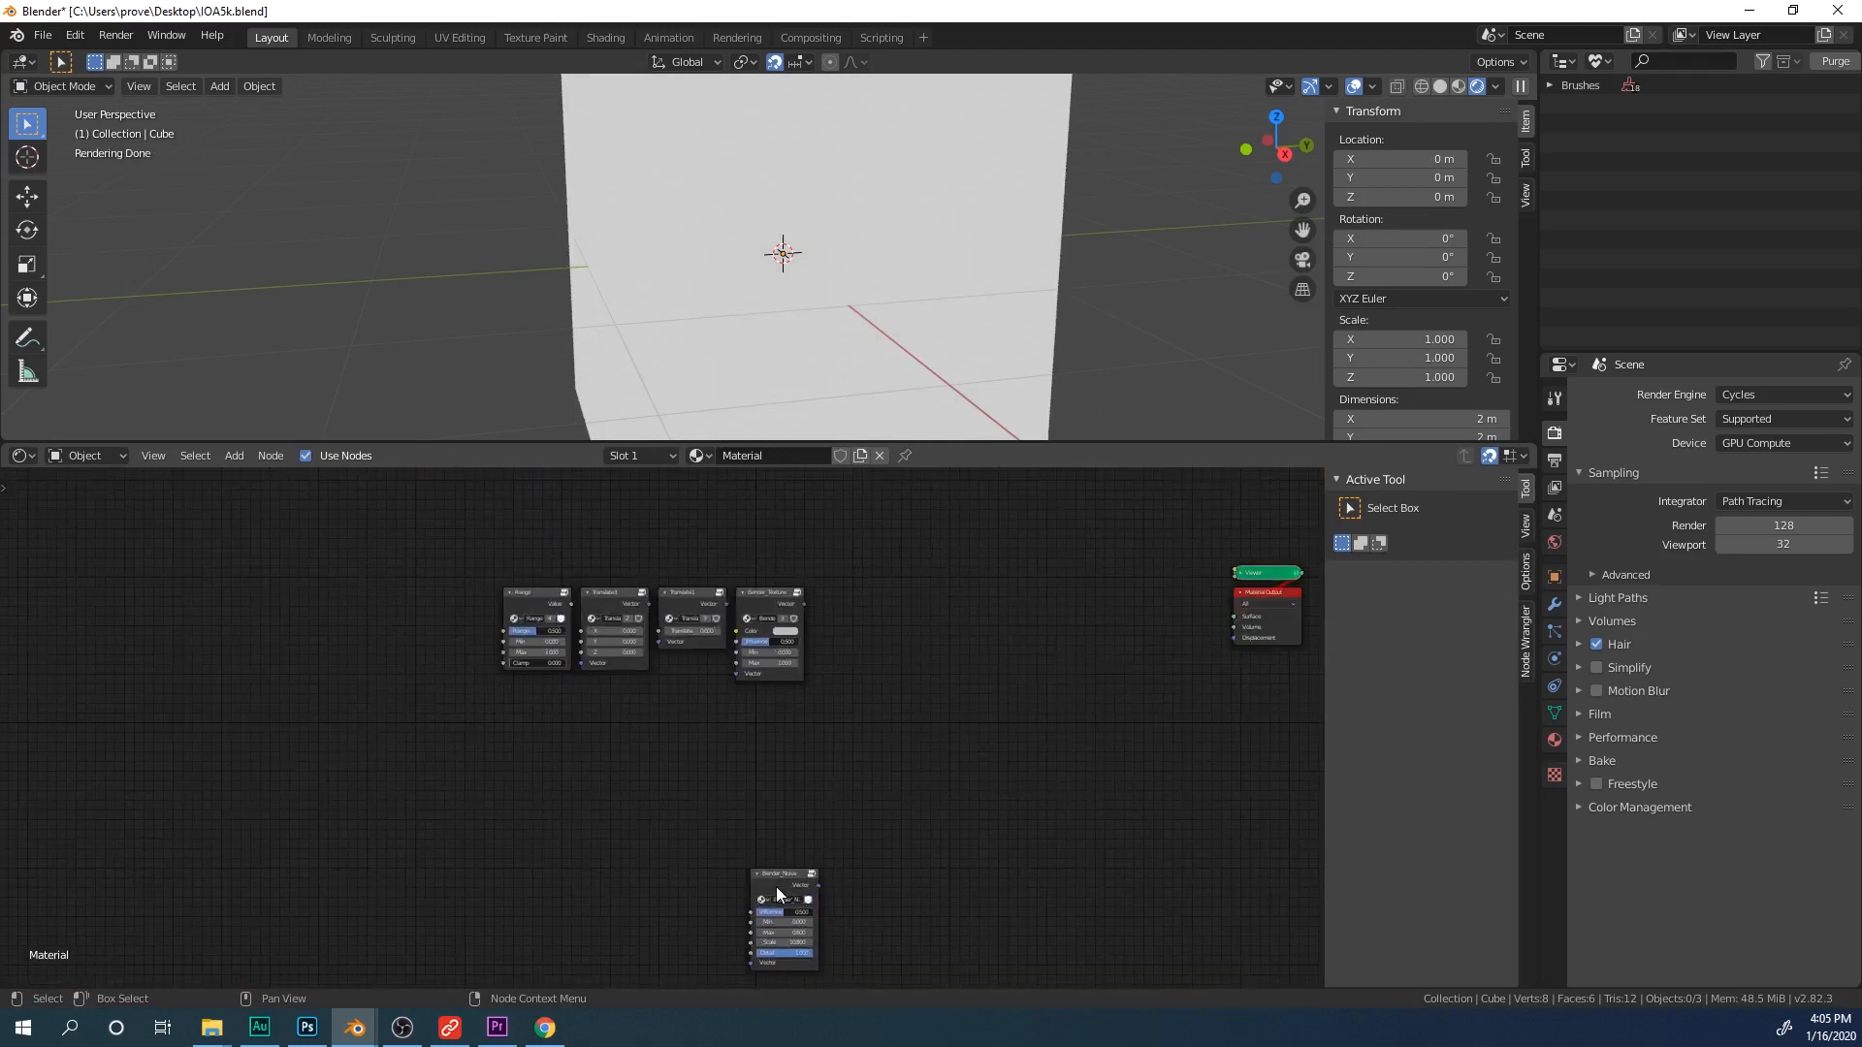
pyautogui.moveTo(776, 886); pyautogui.dragTo(836, 616)
pyautogui.scroll(3, 821, 754)
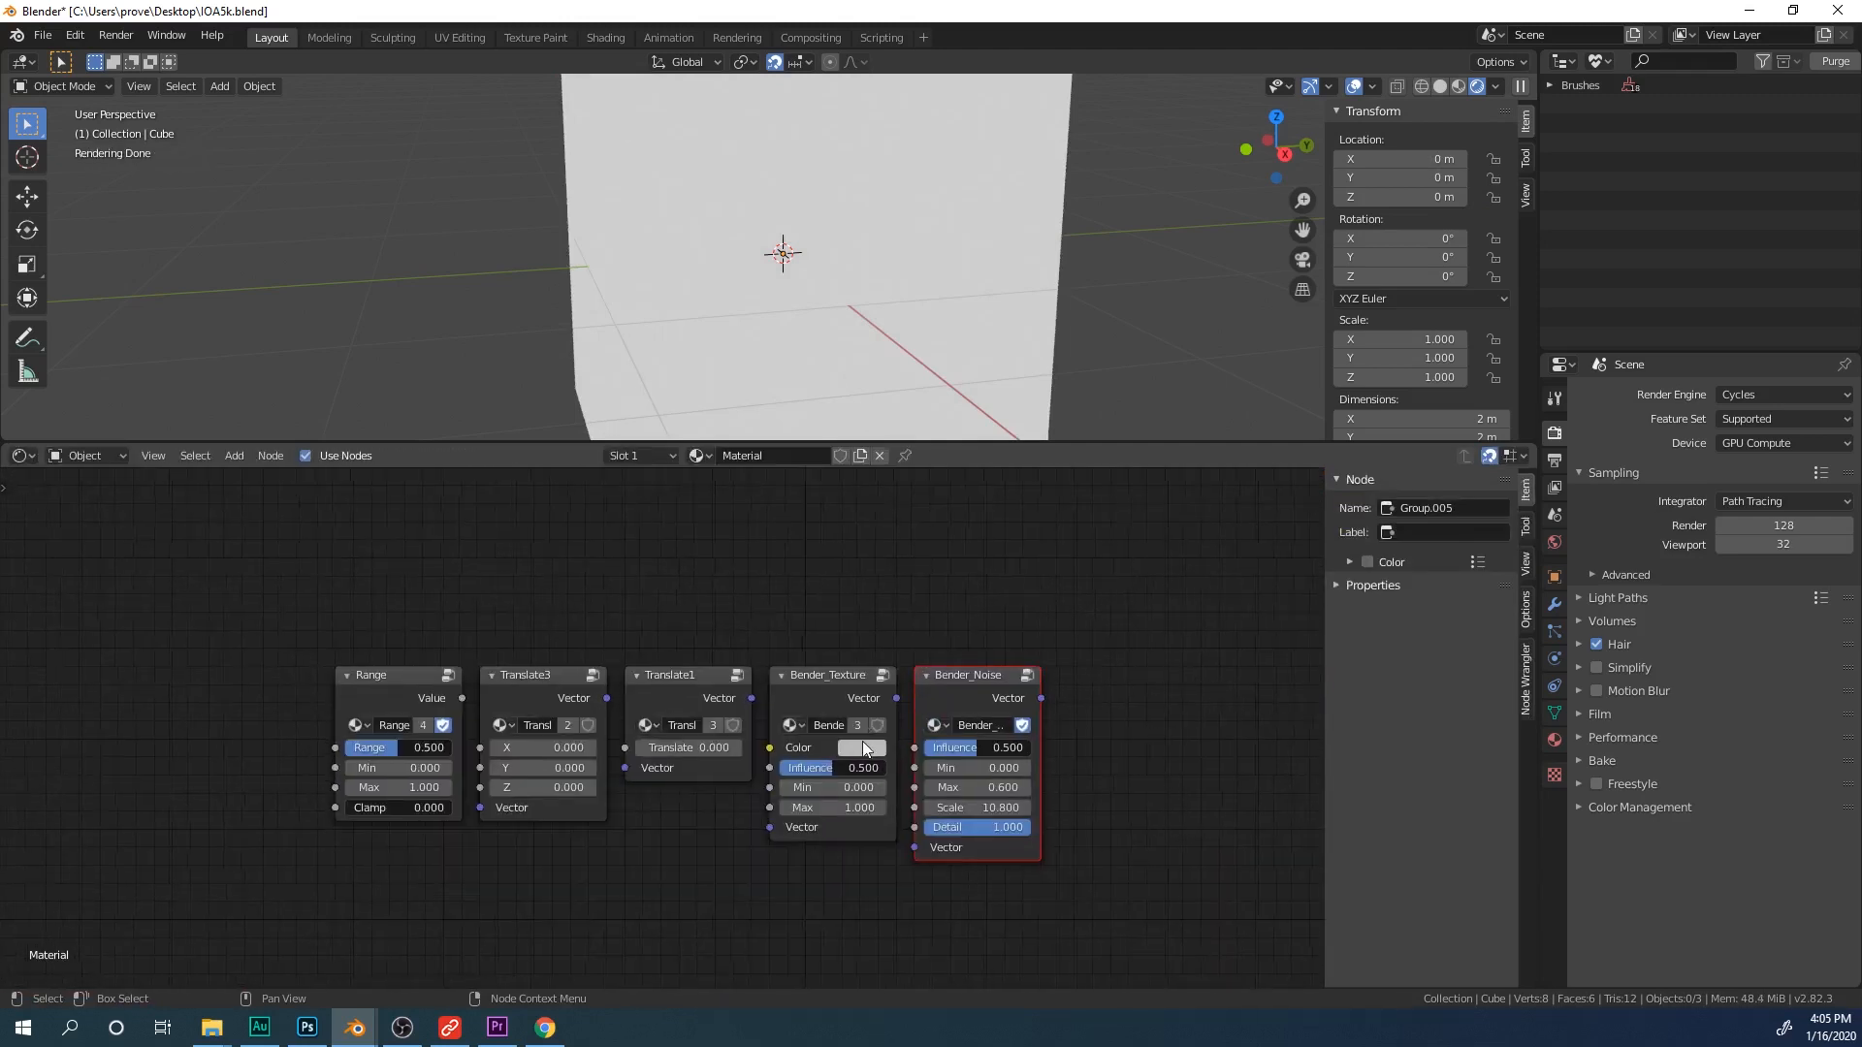